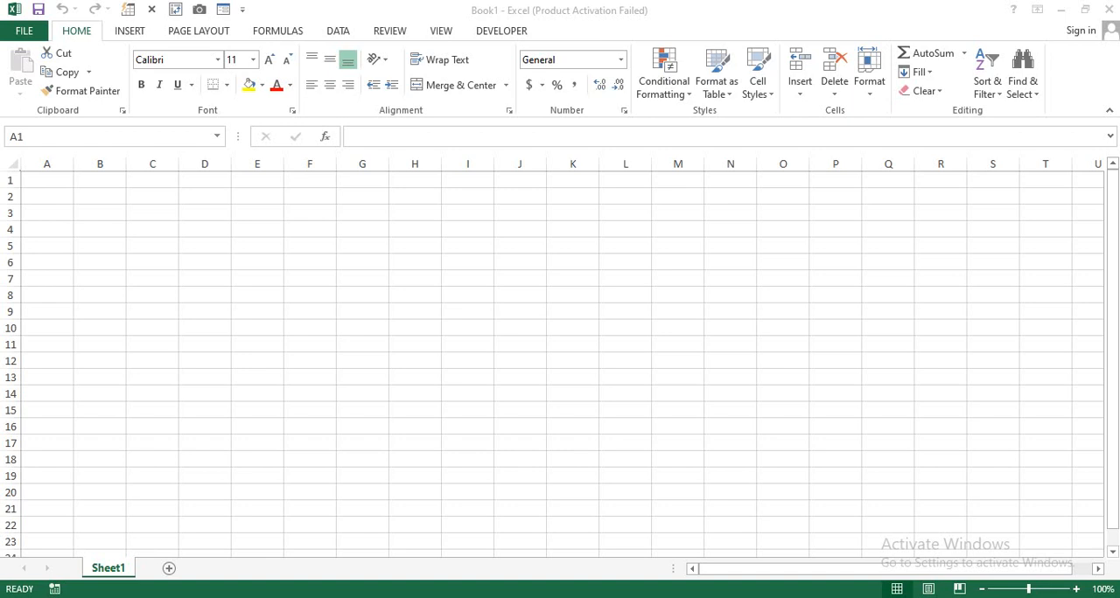
- Fill cells B1 to F1 with a dark blue-gray theme color
{"action": "left_click", "coordinate": [105, 250]}
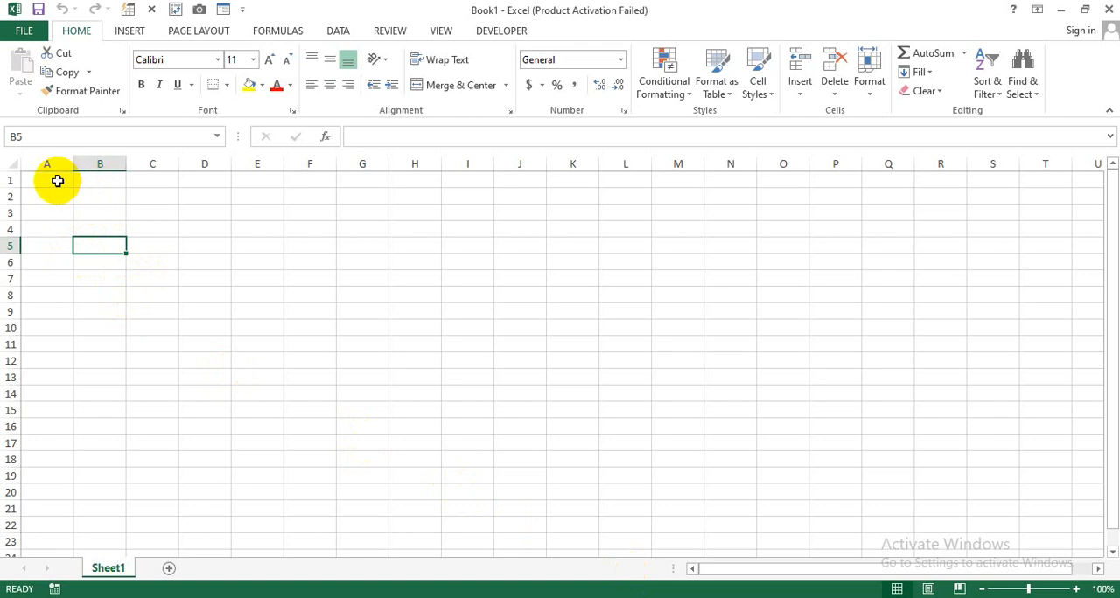
{"action": "left_click_drag", "start_coordinate": [57, 182], "coordinate": [324, 180]}
{"action": "left_click", "coordinate": [100, 179]}
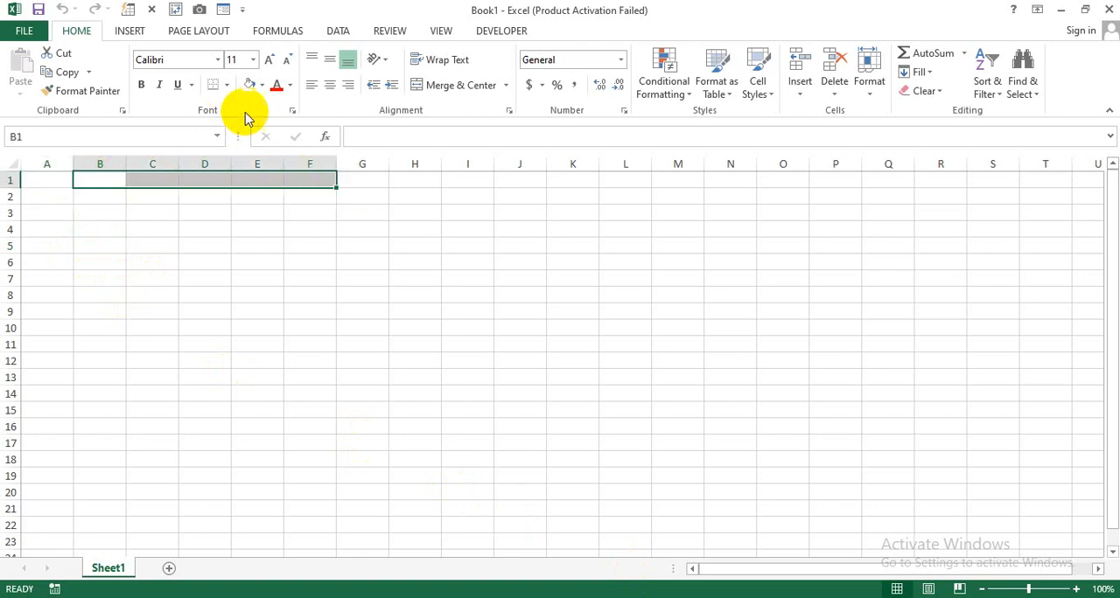
{"action": "left_click", "coordinate": [262, 85]}
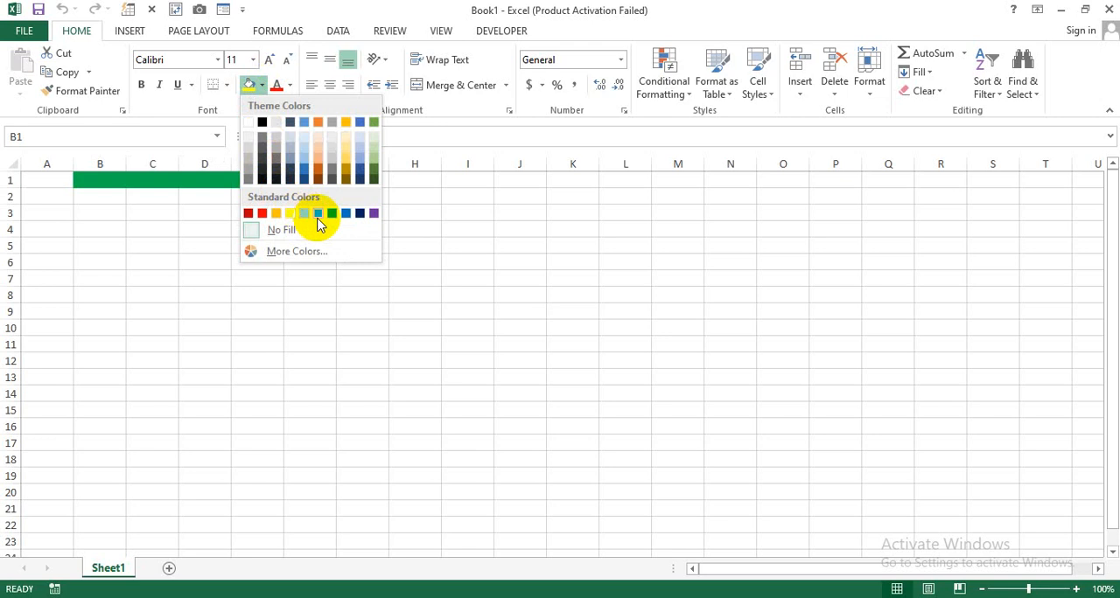
{"action": "left_click", "coordinate": [289, 171]}
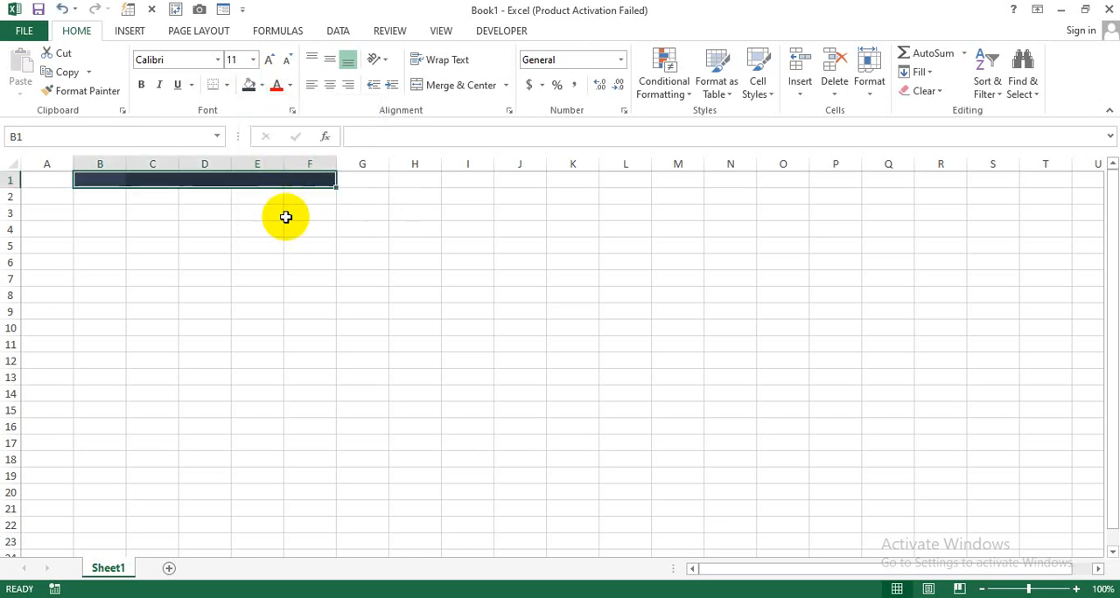
{"action": "left_click", "coordinate": [286, 246]}
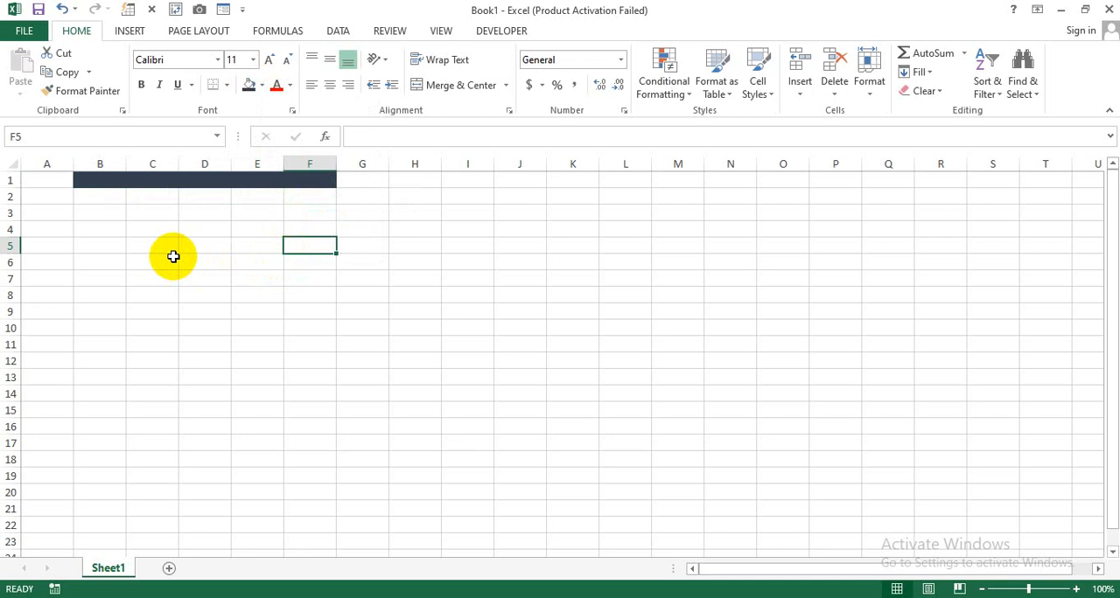
{"action": "left_click_drag", "start_coordinate": [121, 279], "coordinate": [307, 438]}
{"action": "left_click", "coordinate": [362, 393]}
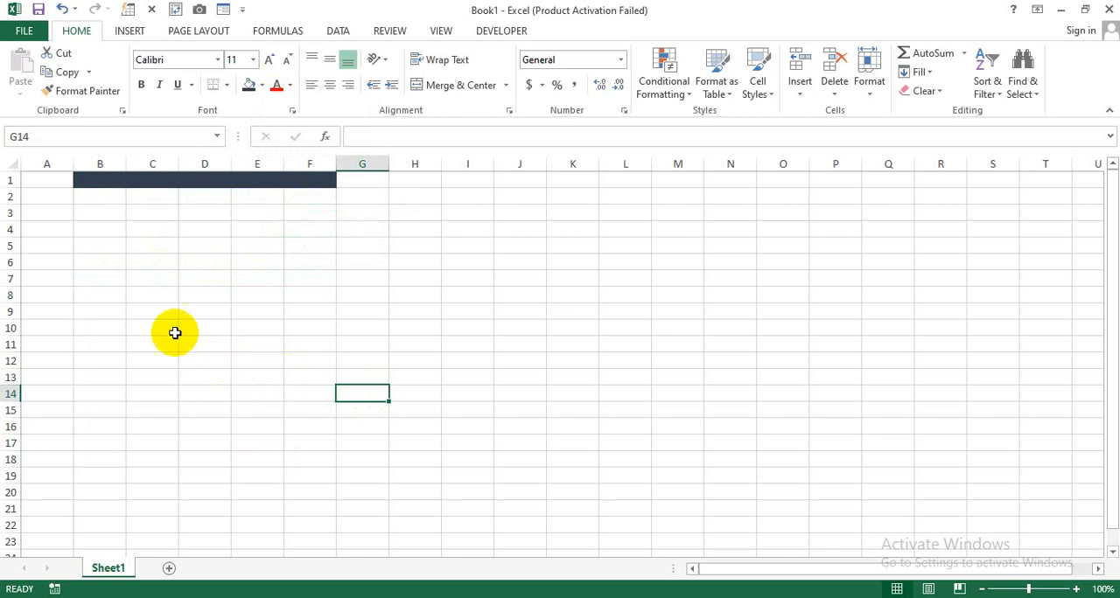
- Enter the header "Descriptions" in cell B10 and widen column B to more than four times its width
{"action": "left_click", "coordinate": [98, 332]}
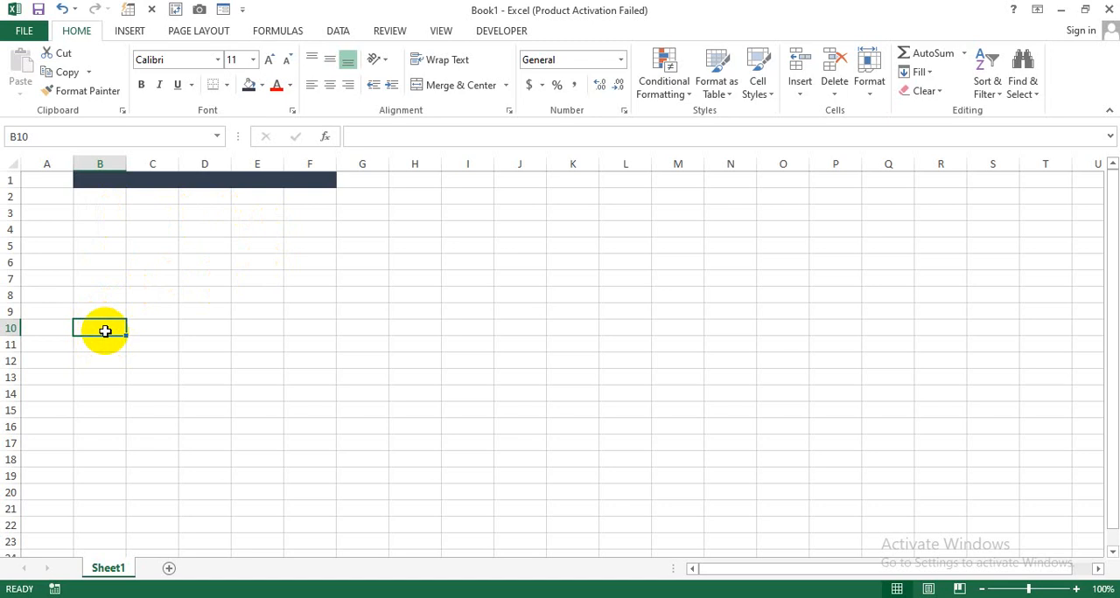
{"action": "type", "text": "Desc"}
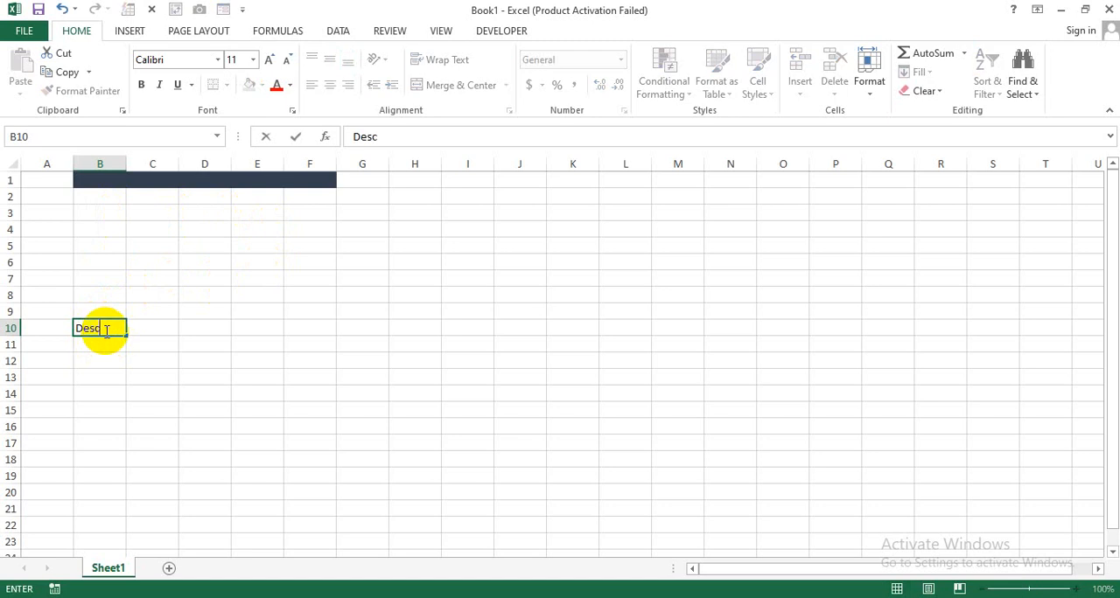
{"action": "type", "text": "riptions"}
{"action": "key", "text": "Tab"}
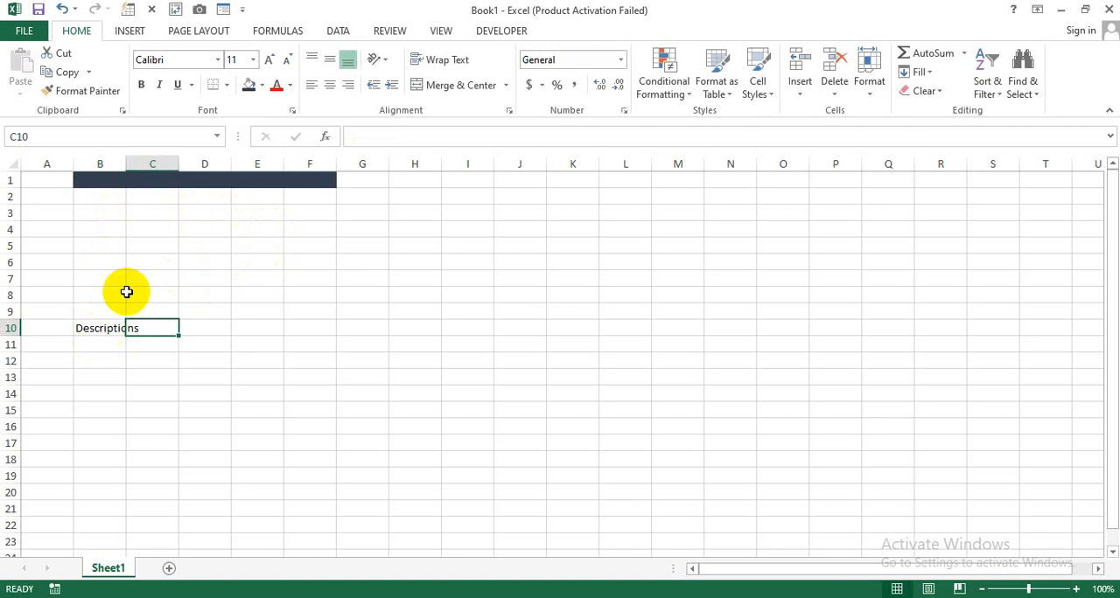
{"action": "left_click_drag", "start_coordinate": [127, 163], "coordinate": [315, 162]}
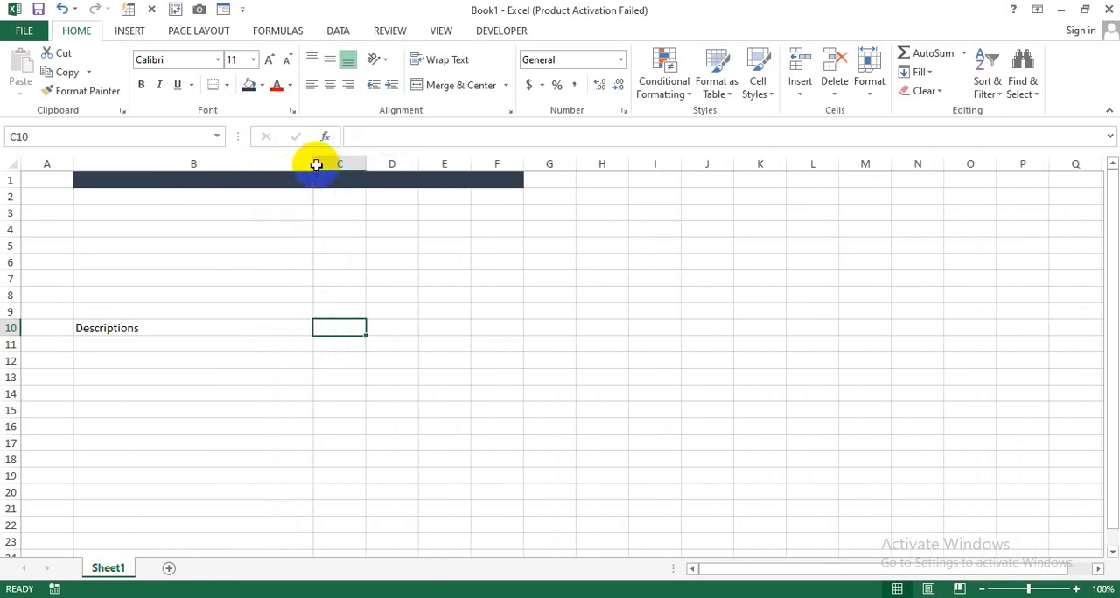
{"action": "left_click", "coordinate": [270, 343]}
- Enter the headers "Qty", "Unit Price" and "Total" in cells C10, D10 and E10
{"action": "left_click", "coordinate": [348, 328]}
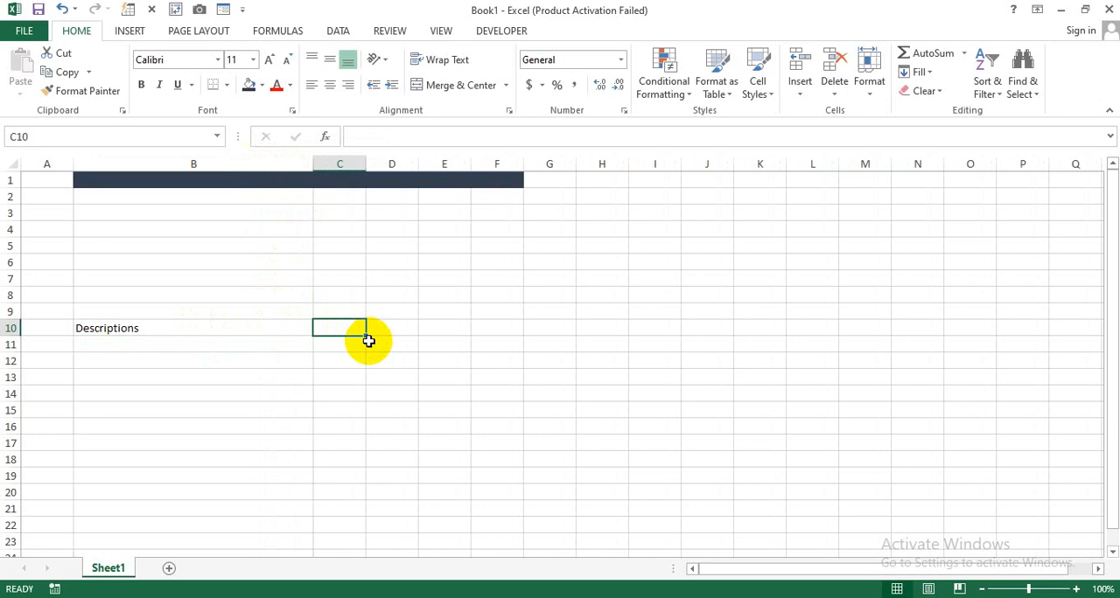
{"action": "type", "text": "Qty"}
{"action": "key", "text": "Tab"}
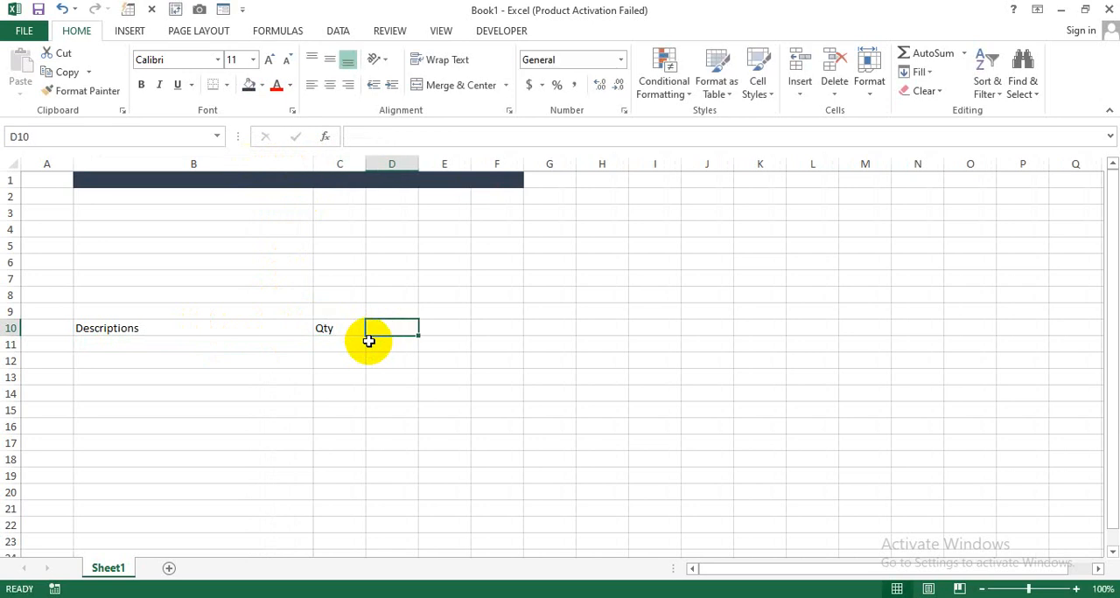
{"action": "type", "text": "Unit Price"}
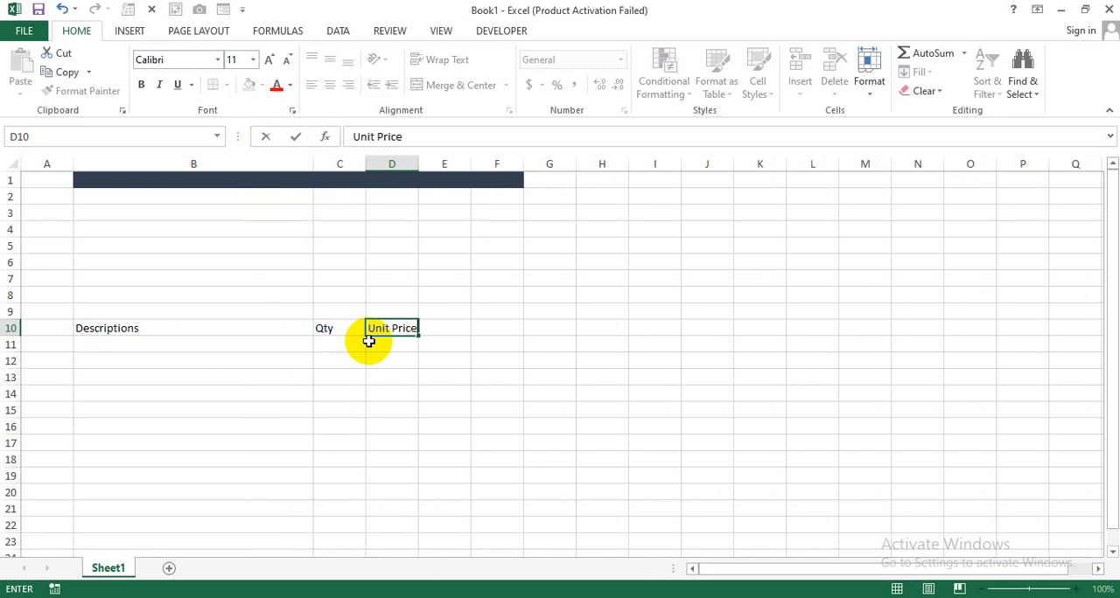
{"action": "key", "text": "Tab"}
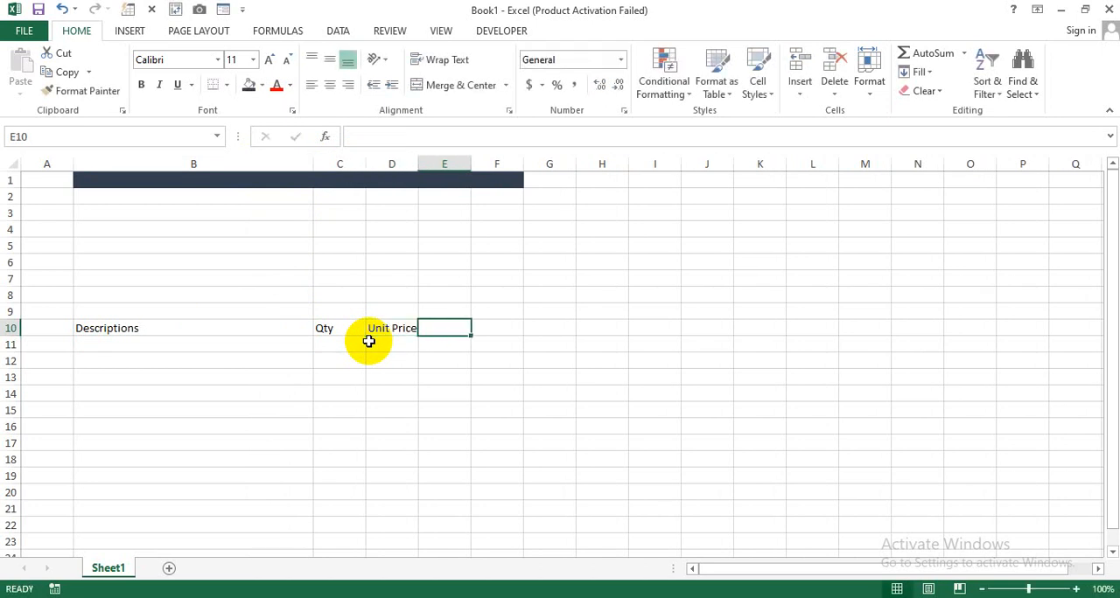
{"action": "type", "text": "Total"}
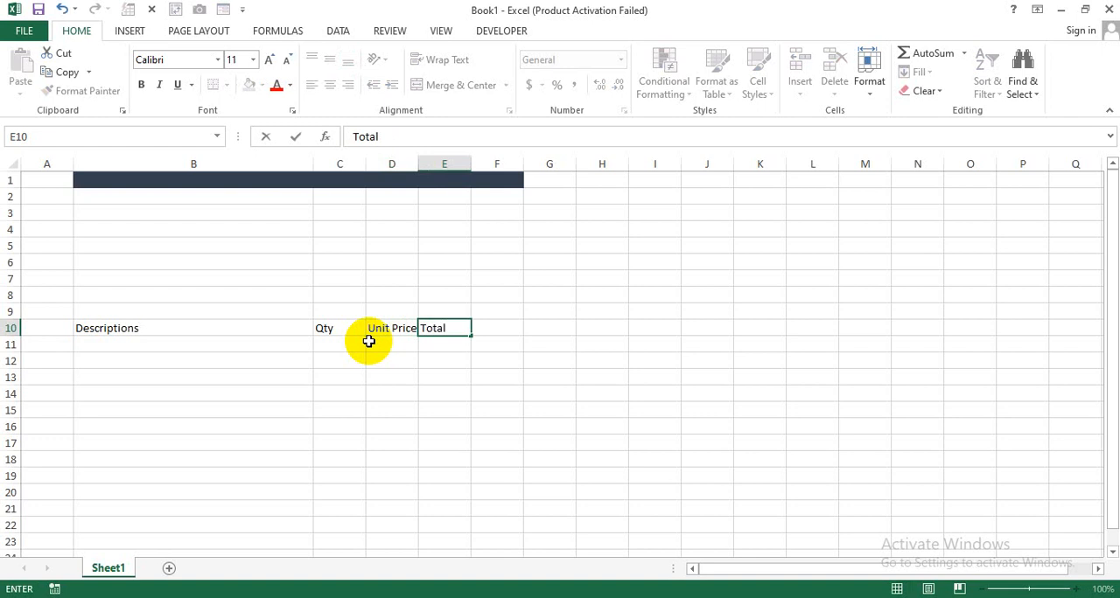
{"action": "key", "text": "Return"}
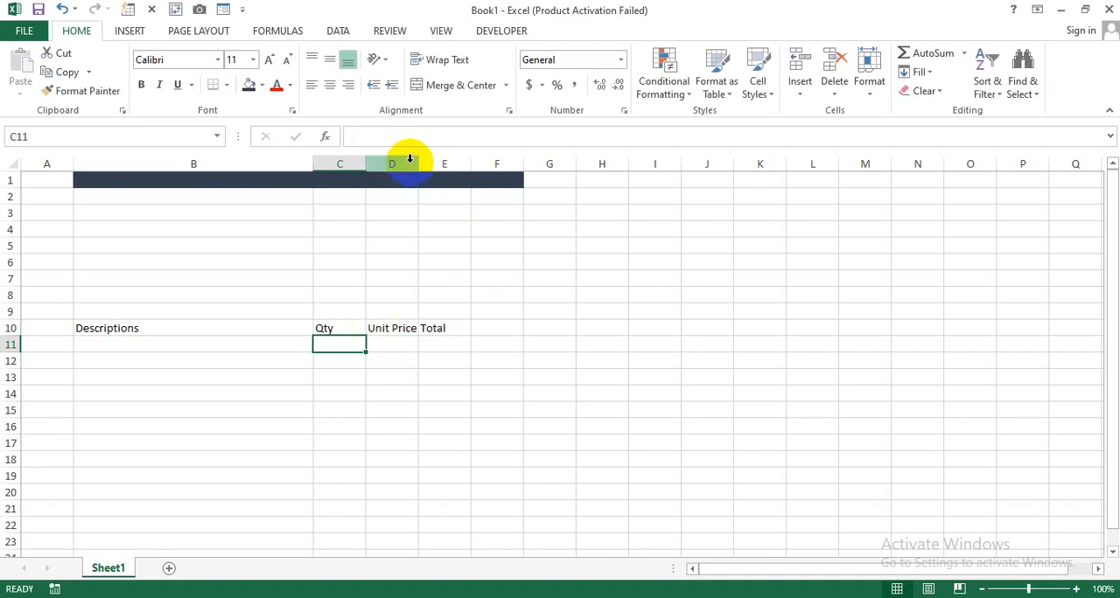
- Adjust the table's column widths: narrow column C, widen columns D and E equally, and widen column B slightly
{"action": "left_click_drag", "start_coordinate": [365, 162], "coordinate": [437, 164]}
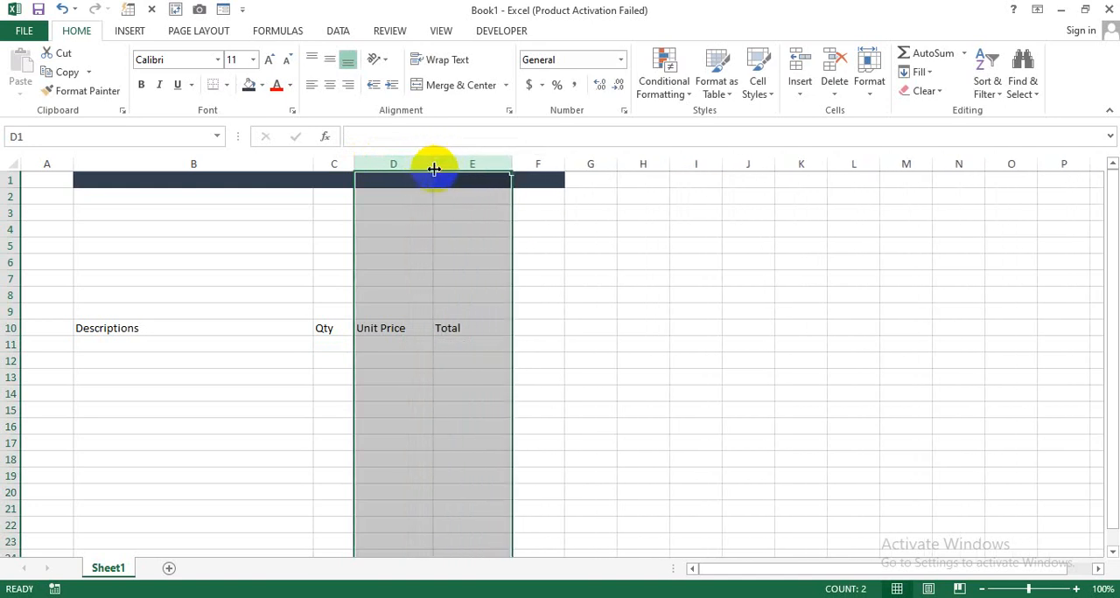
{"action": "left_click", "coordinate": [255, 373]}
{"action": "left_click_drag", "start_coordinate": [313, 164], "coordinate": [324, 164]}
{"action": "left_click", "coordinate": [230, 391]}
- Make the headers in B10 to E10 bold and fill them with Blue, Accent 1, Lighter 40%
{"action": "left_click_drag", "start_coordinate": [139, 329], "coordinate": [465, 327]}
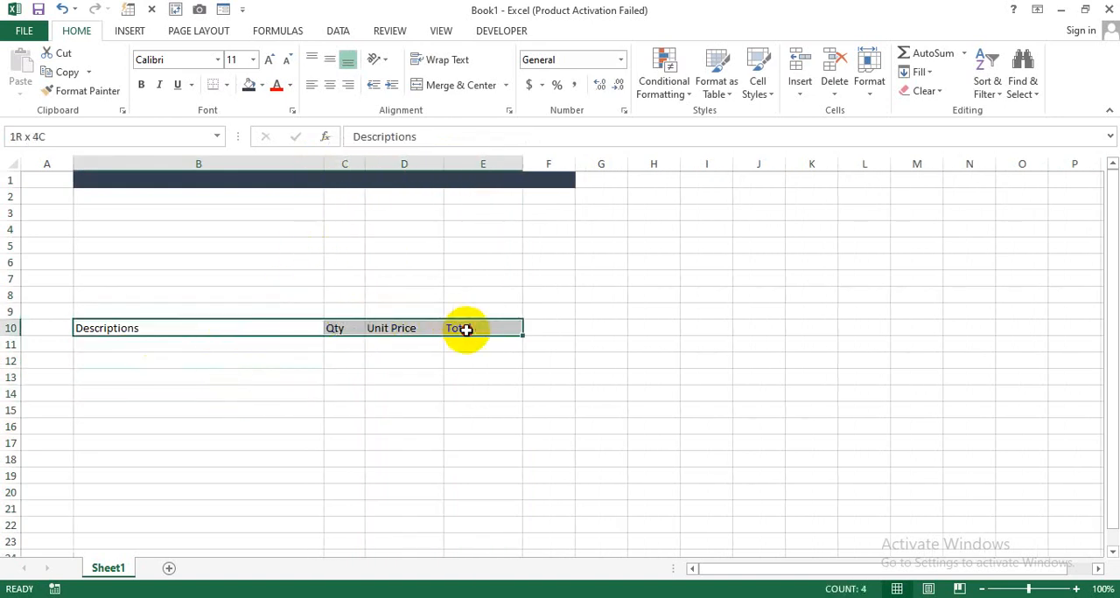
{"action": "left_click", "coordinate": [142, 84]}
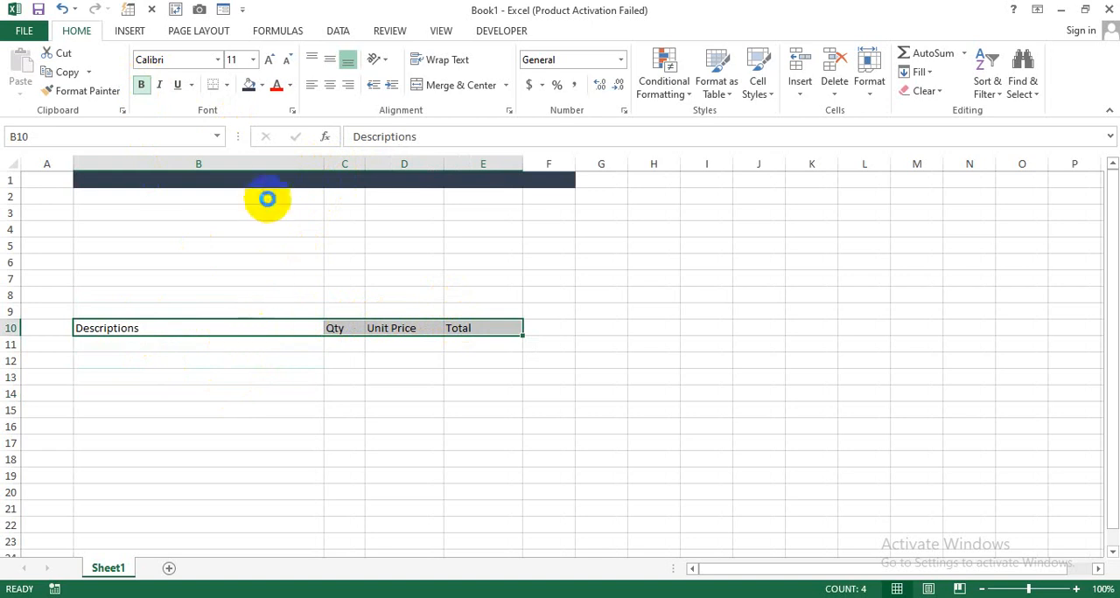
{"action": "left_click", "coordinate": [261, 84]}
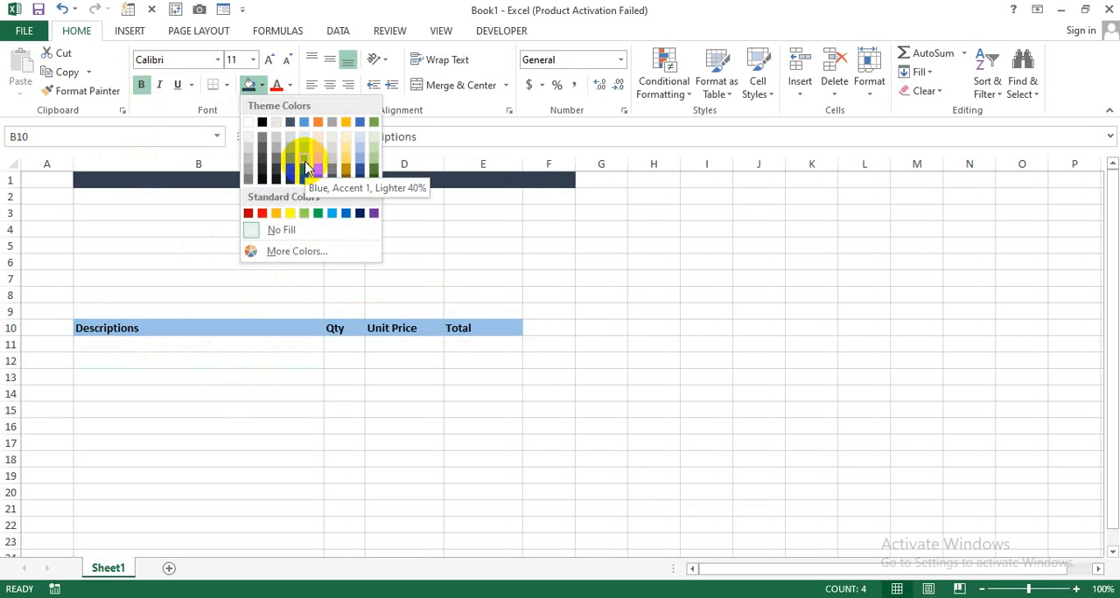
{"action": "left_click", "coordinate": [305, 167]}
{"action": "left_click", "coordinate": [212, 375]}
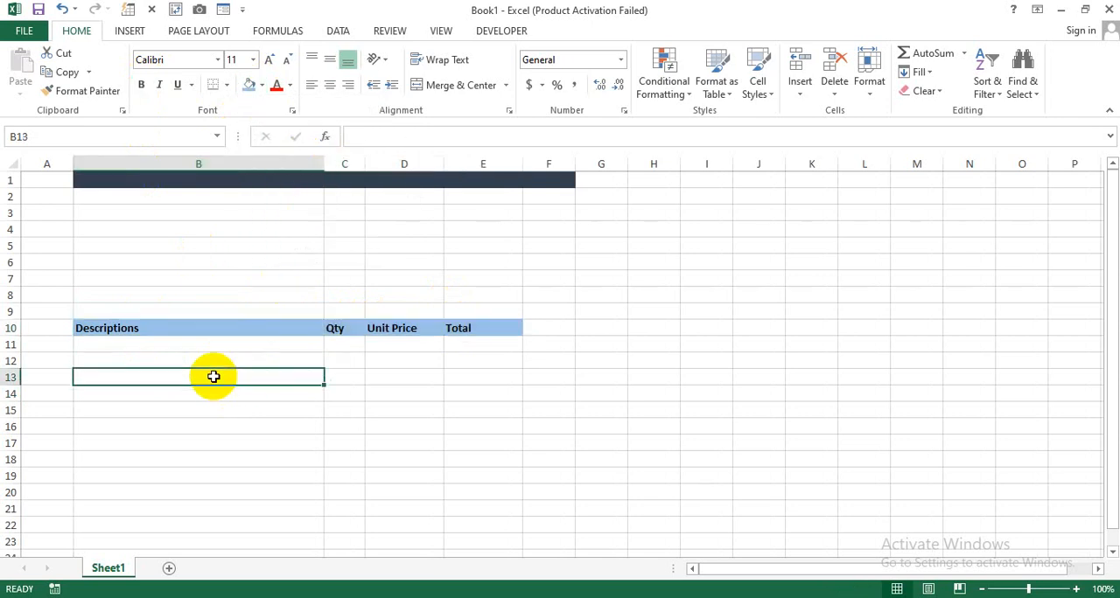
- Apply All Borders to the table range B10 to E22
{"action": "left_click_drag", "start_coordinate": [139, 328], "coordinate": [462, 521]}
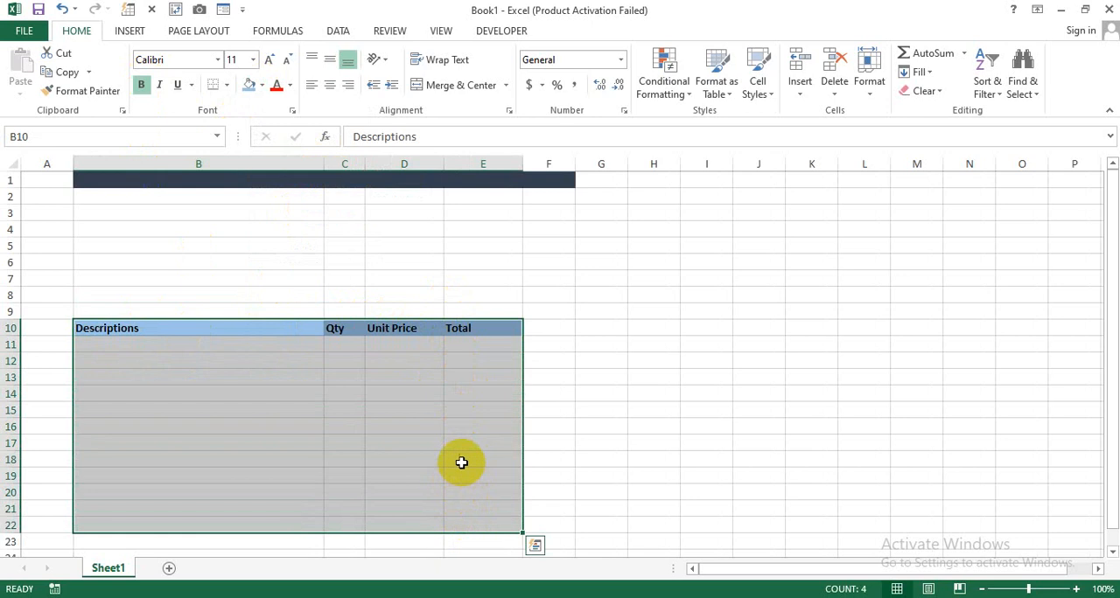
{"action": "scroll", "coordinate": [409, 448], "scroll_direction": "down", "scroll_amount": 1}
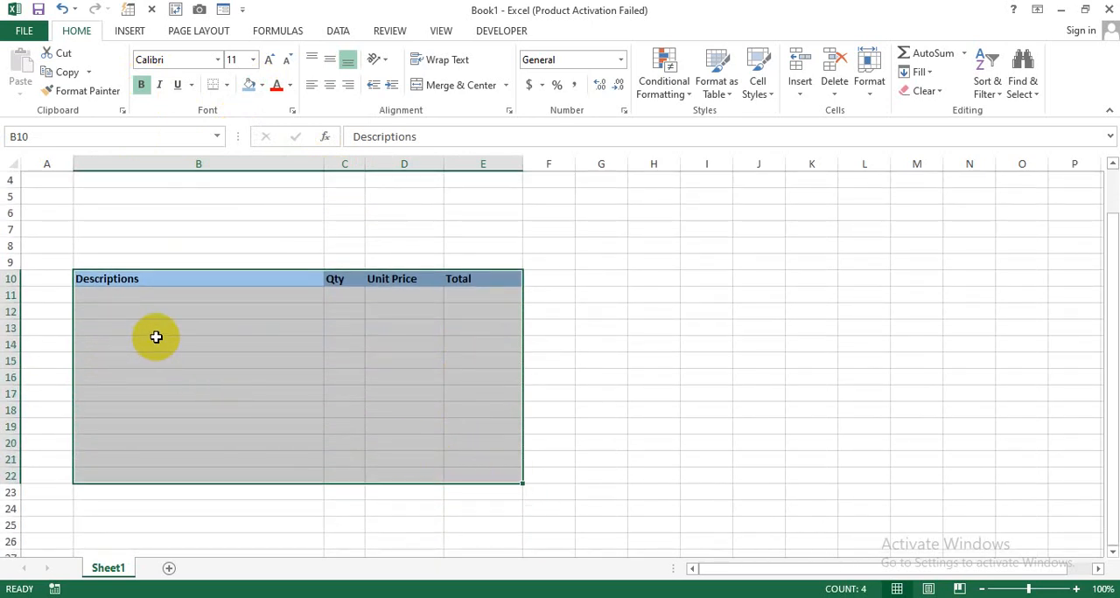
{"action": "left_click", "coordinate": [226, 86]}
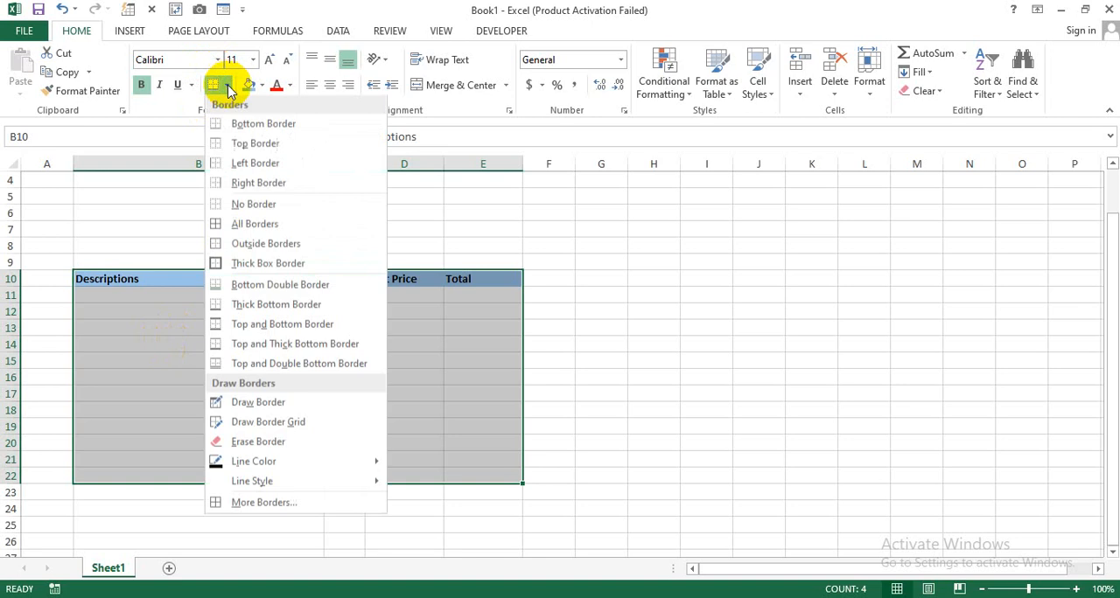
{"action": "left_click", "coordinate": [250, 224]}
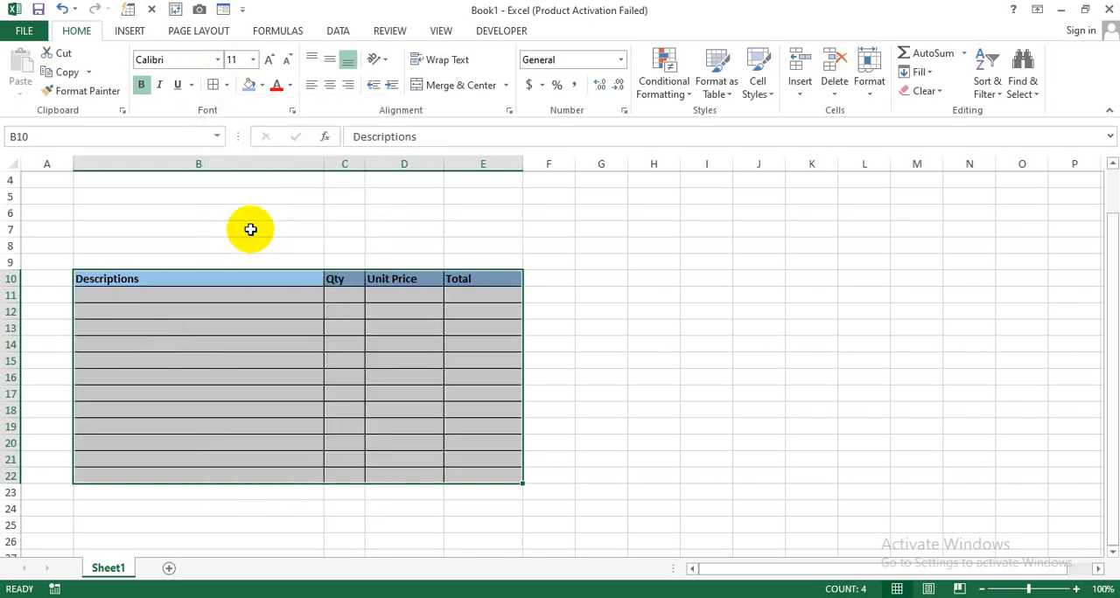
{"action": "left_click", "coordinate": [581, 392]}
- Enter the labels "Subtotal:" in D23 and "Discount:" in D24 below the table
{"action": "scroll", "coordinate": [411, 453], "scroll_direction": "down", "scroll_amount": 1}
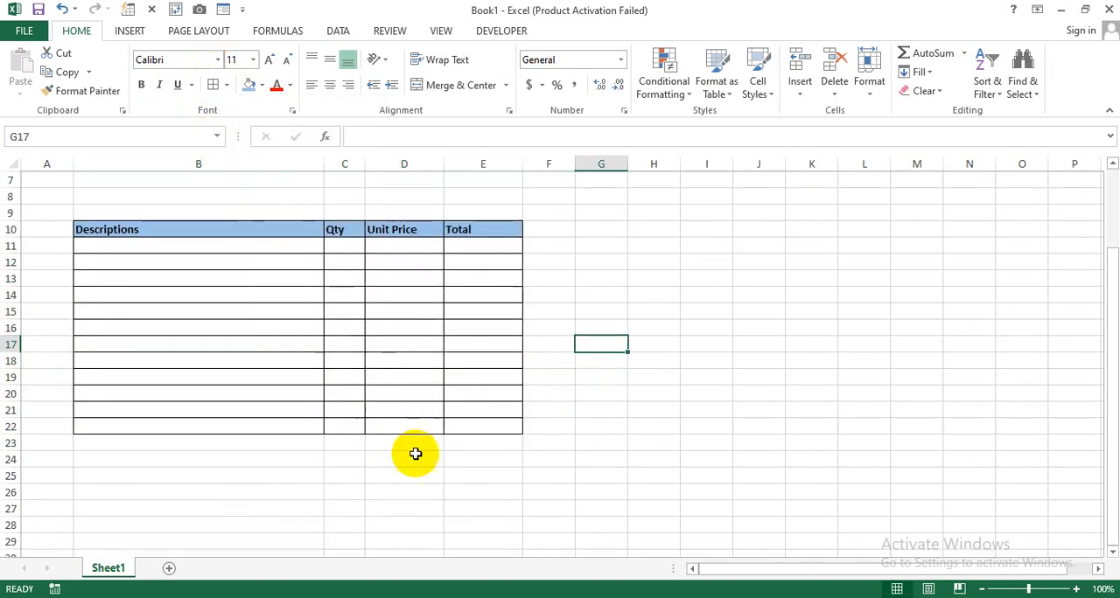
{"action": "left_click", "coordinate": [411, 451]}
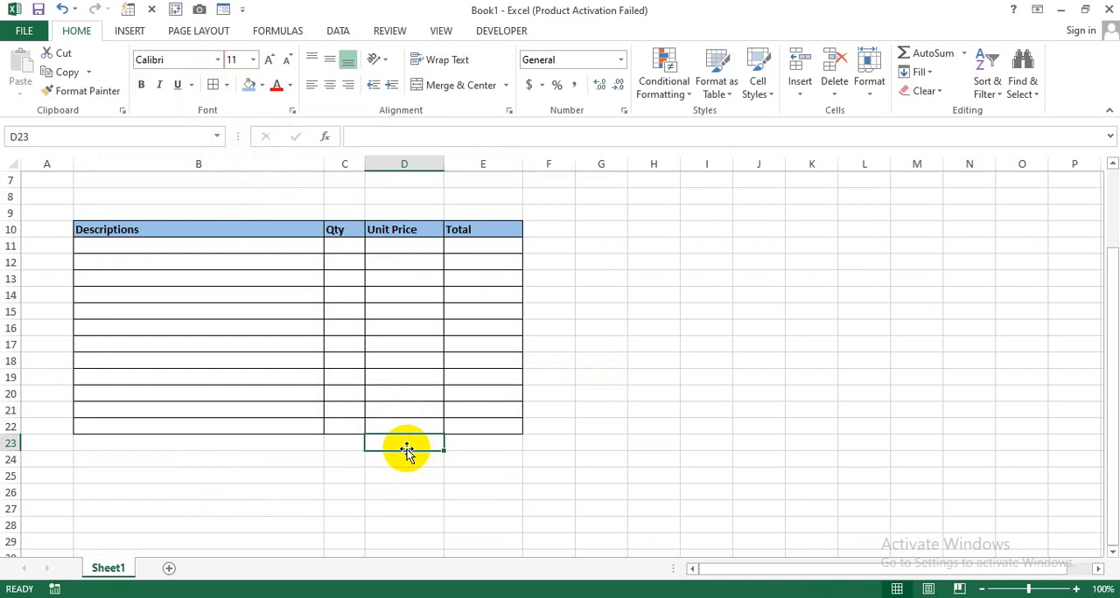
{"action": "type", "text": "Subt"}
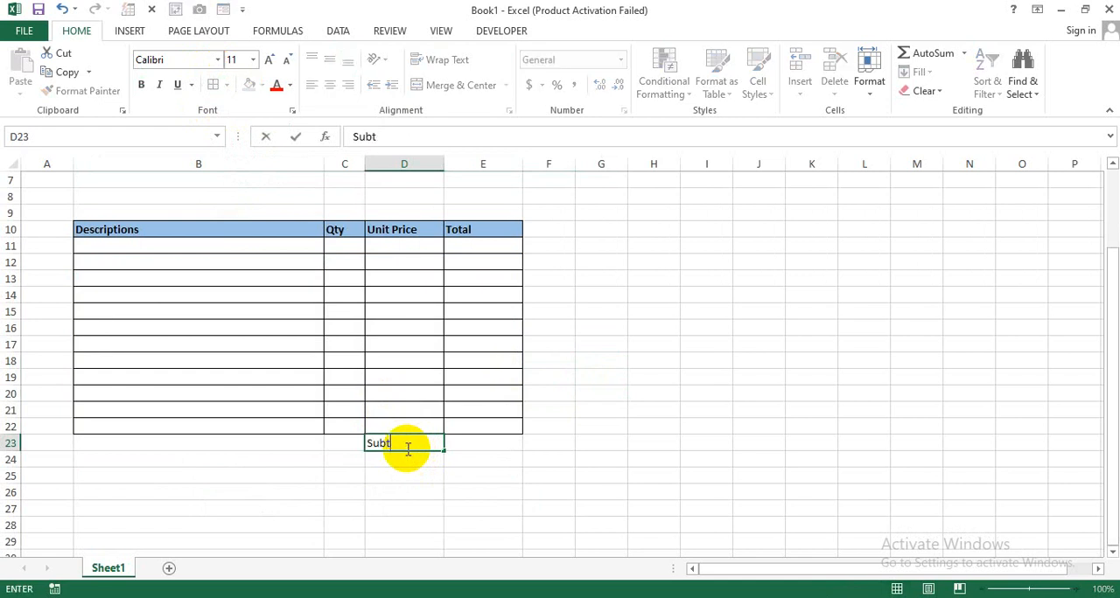
{"action": "type", "text": "otal:"}
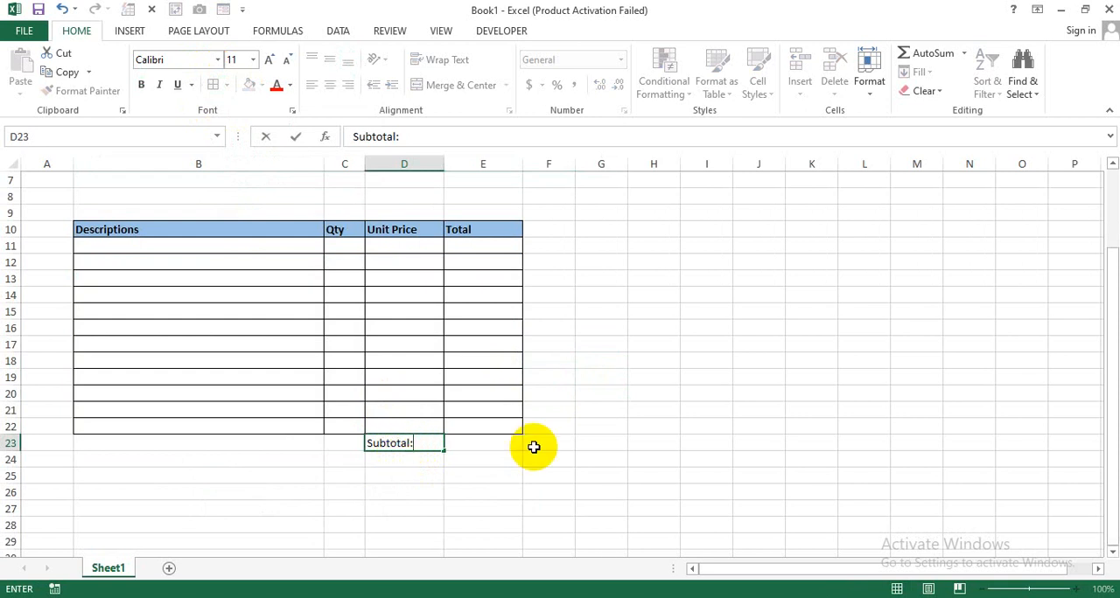
{"action": "key", "text": "Return"}
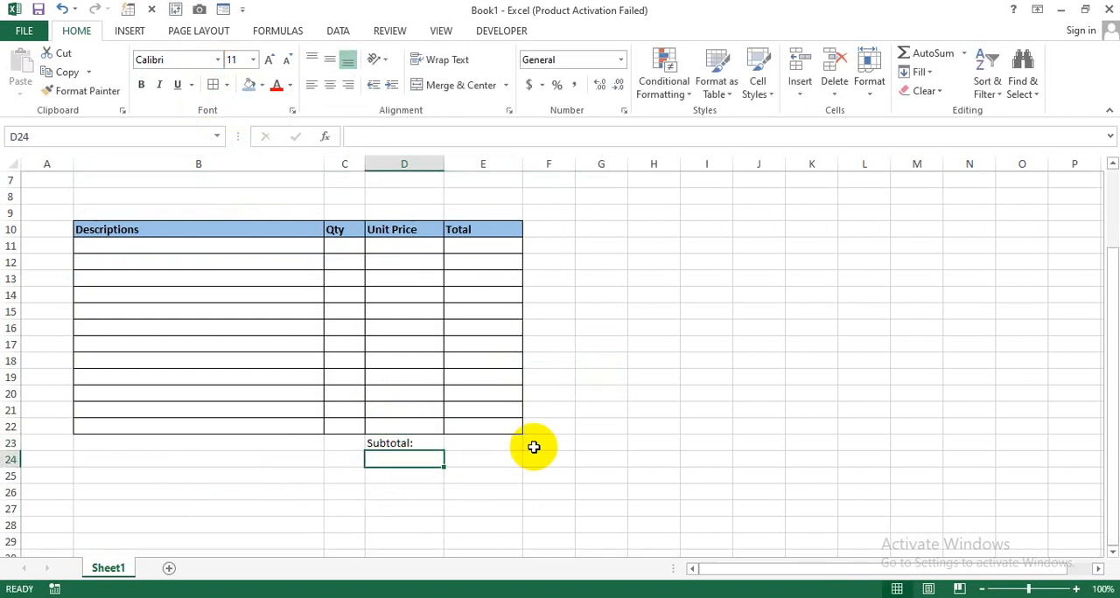
{"action": "type", "text": "Discount"}
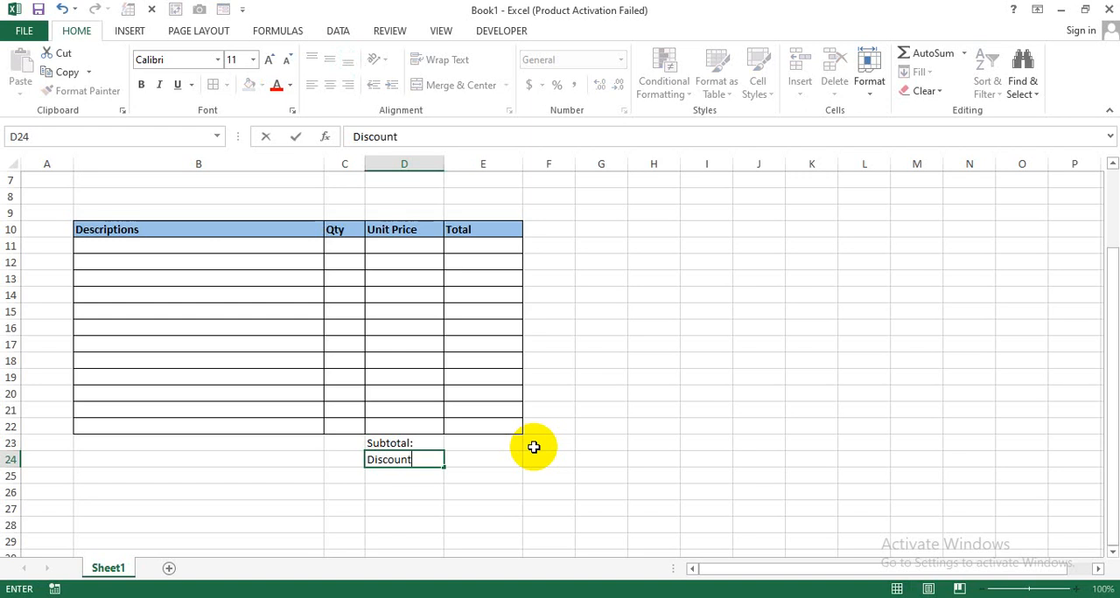
{"action": "type", "text": ":"}
{"action": "key", "text": "Return"}
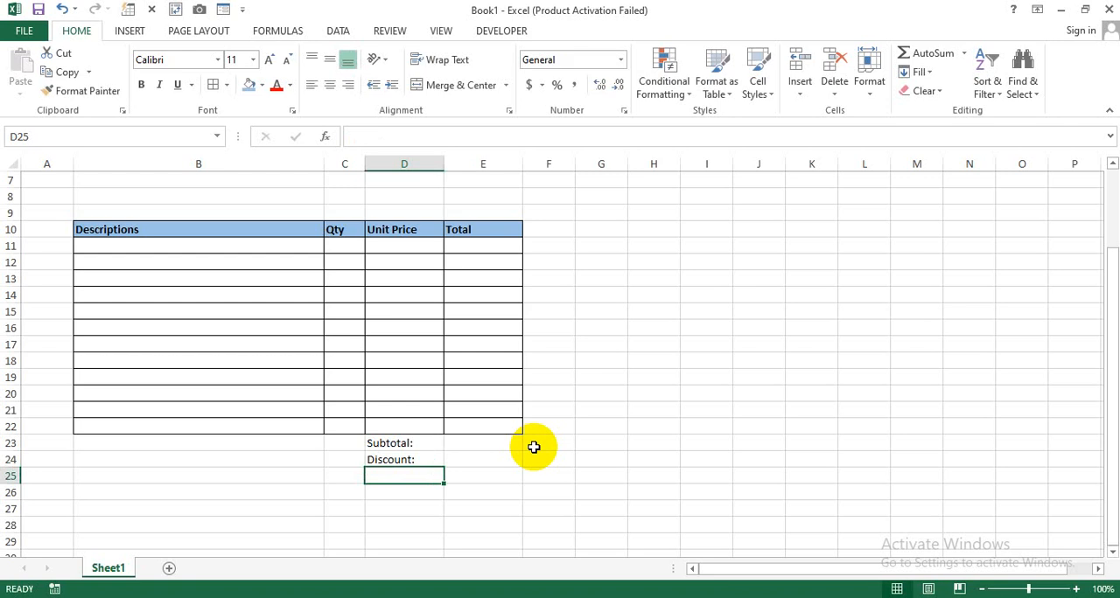
- Enter the label "Subtotal Less Discount:" in D25, below the Discount label
{"action": "type", "text": "Subtotal"}
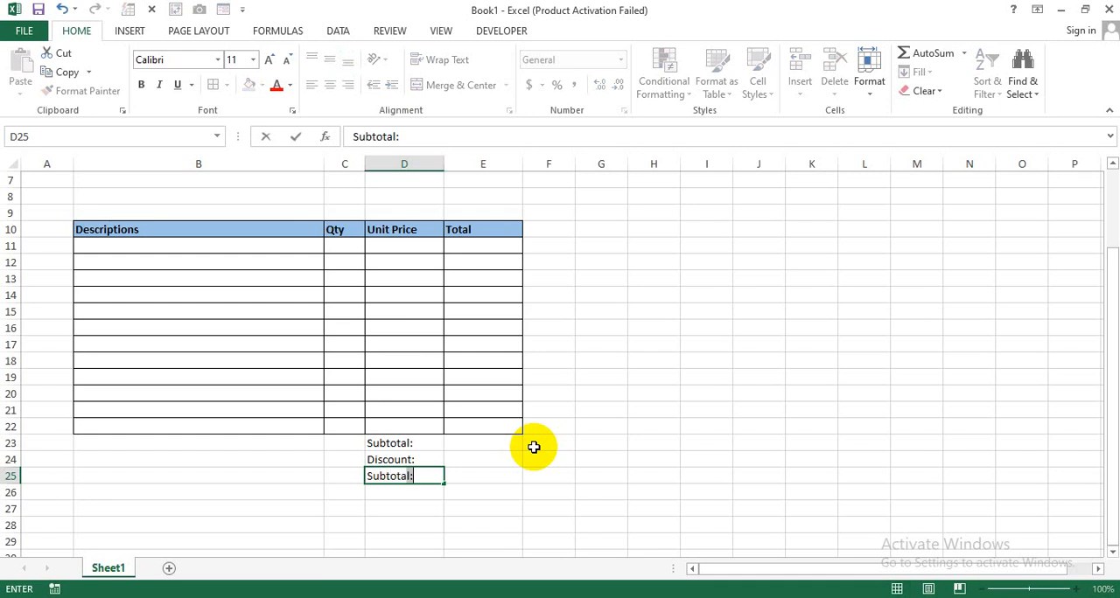
{"action": "type", "text": " Les"}
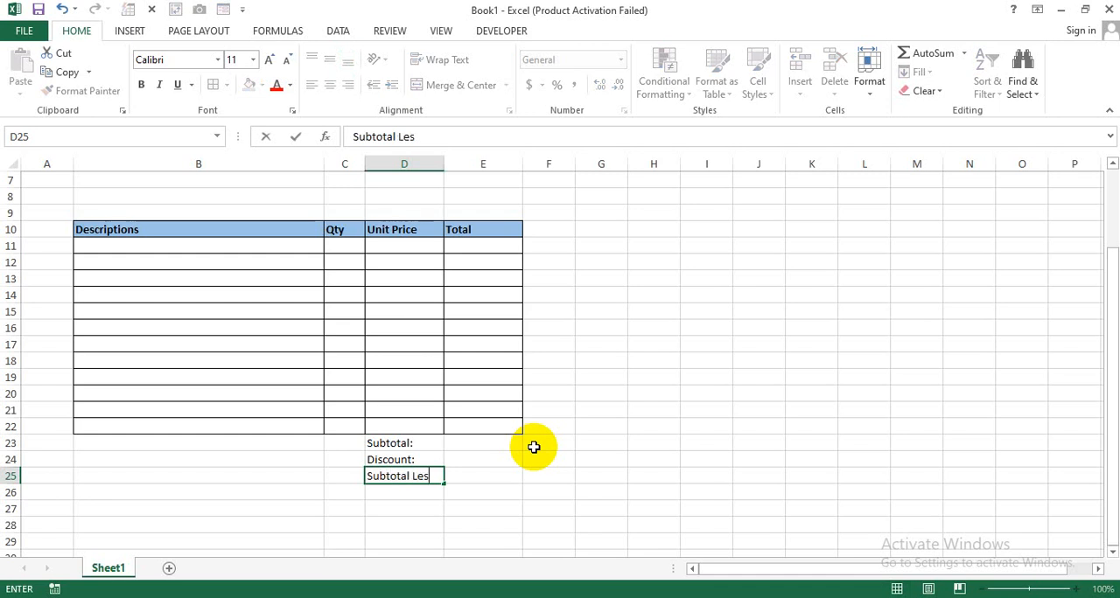
{"action": "type", "text": "s Discount:"}
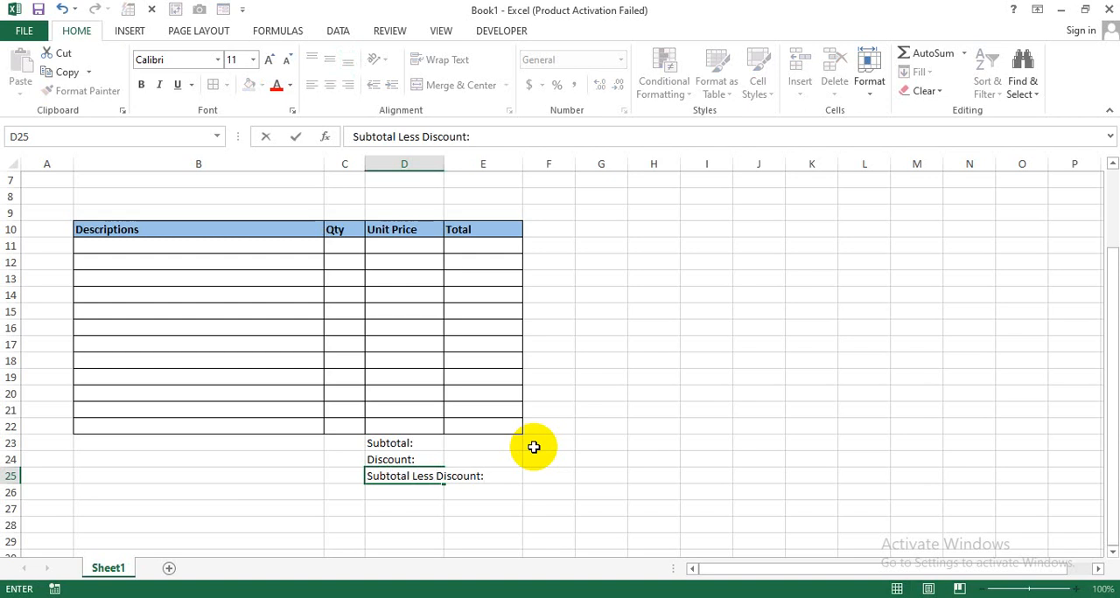
{"action": "key", "text": "Return"}
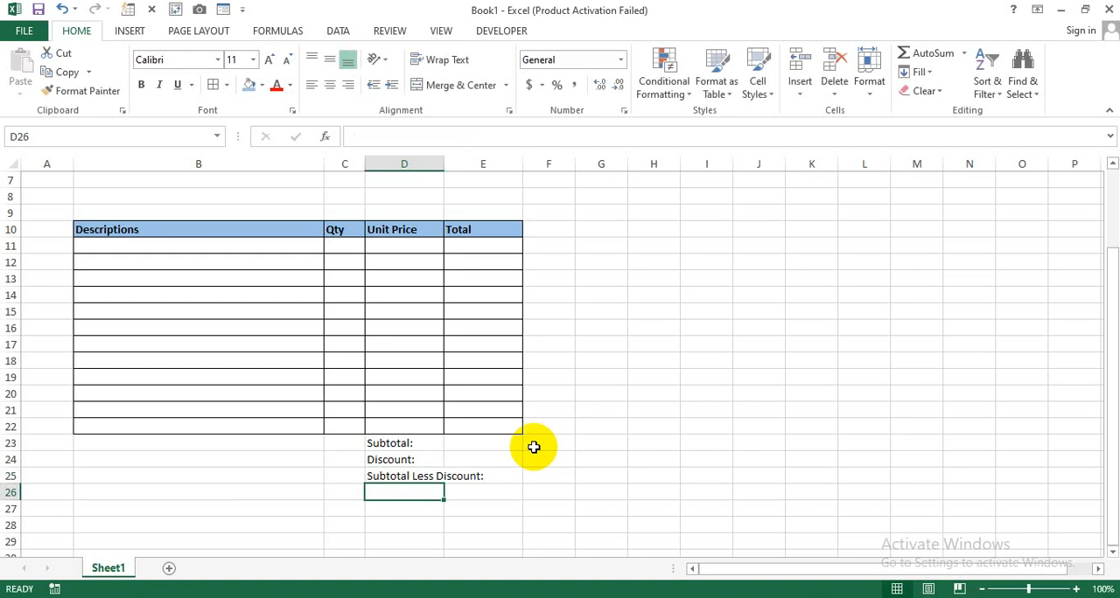
- Enter the labels "Tax Rate:" in D26 and "Total Tax:" in D27
{"action": "type", "text": "Tax Rate:"}
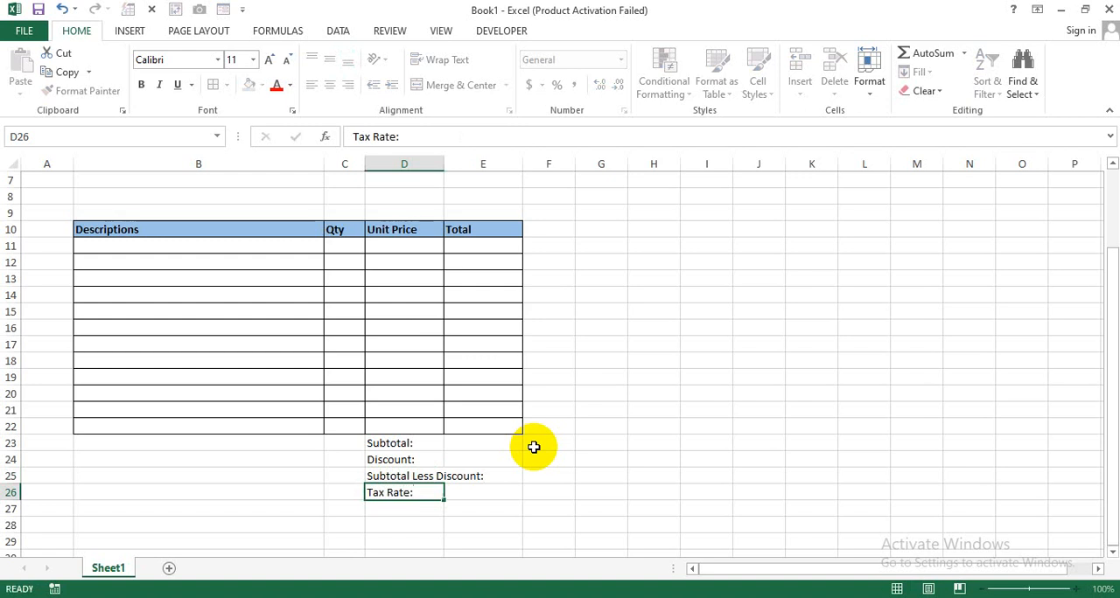
{"action": "key", "text": "Return"}
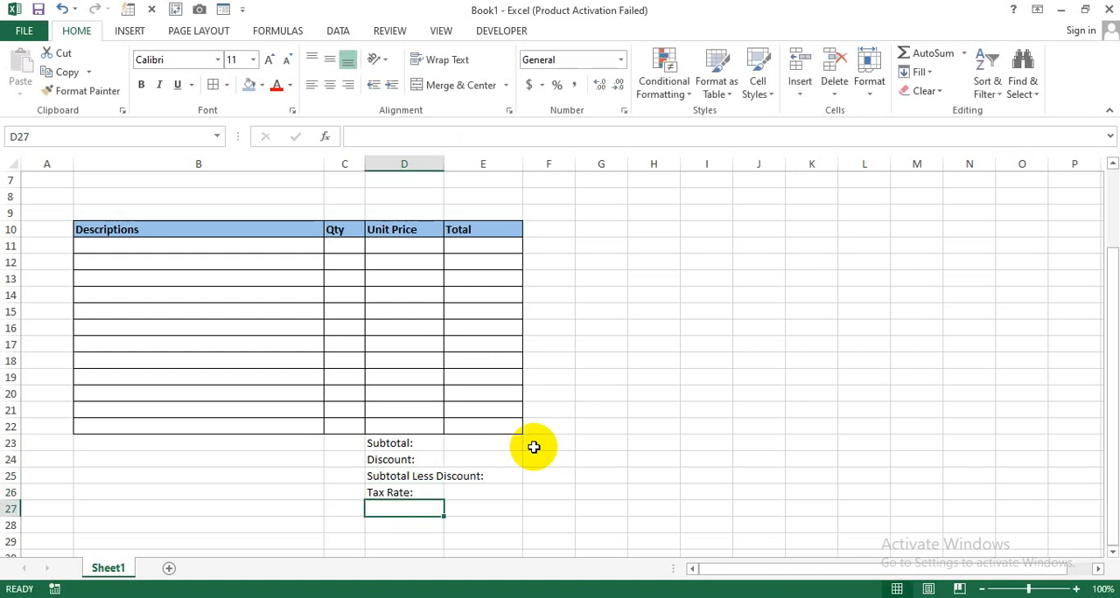
{"action": "type", "text": "To"}
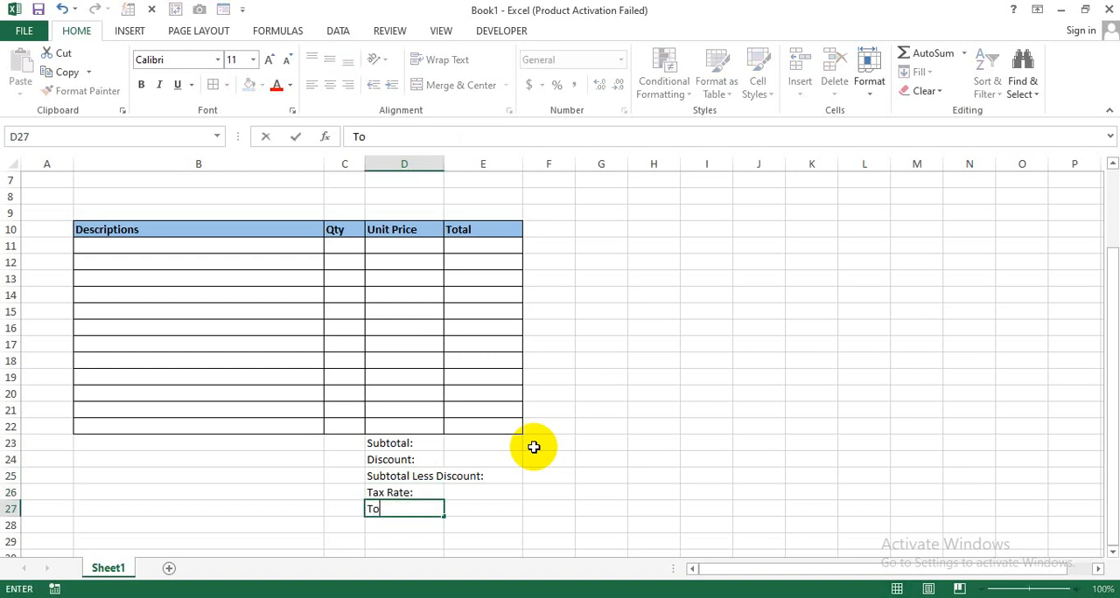
{"action": "type", "text": "tal Ta"}
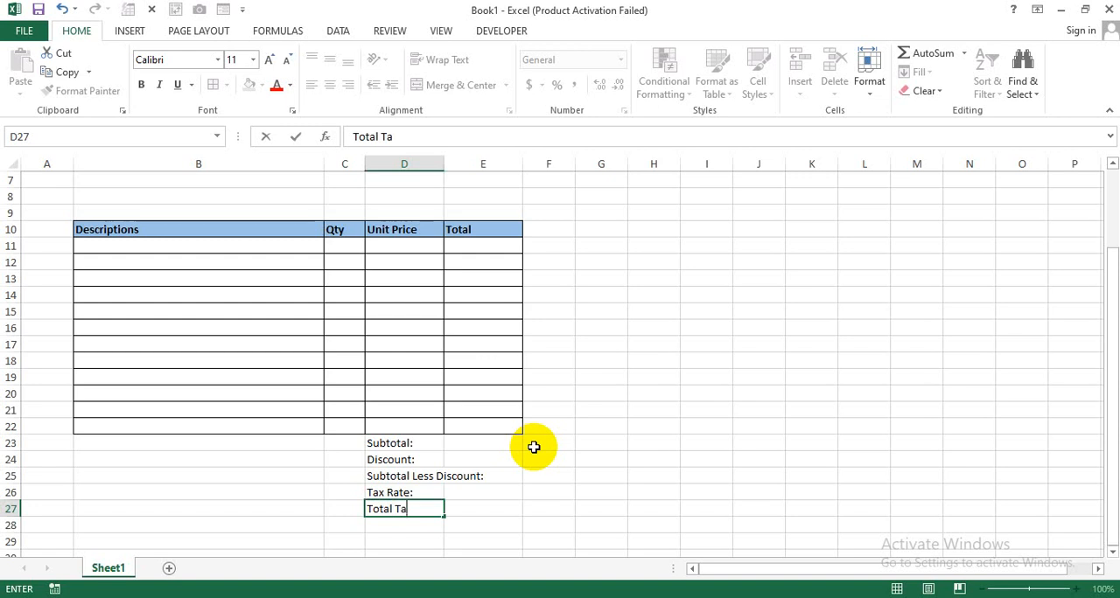
{"action": "type", "text": "x:"}
{"action": "key", "text": "Return"}
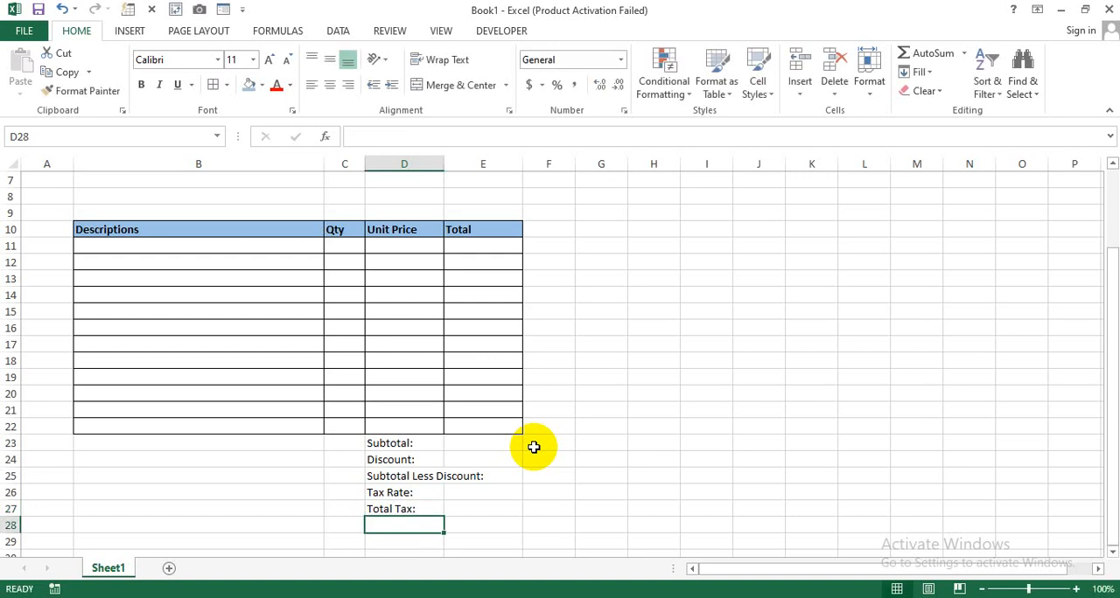
- Merge columns C and D on each summary row from 23 to 27, so every label has its own merged cell
{"action": "left_click", "coordinate": [459, 472]}
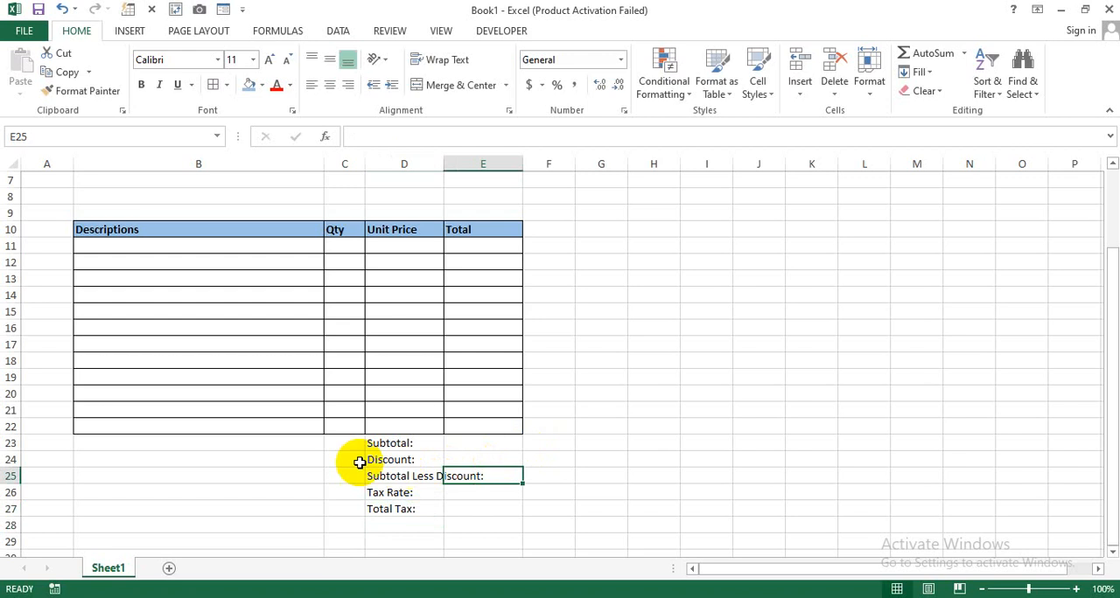
{"action": "left_click", "coordinate": [339, 443]}
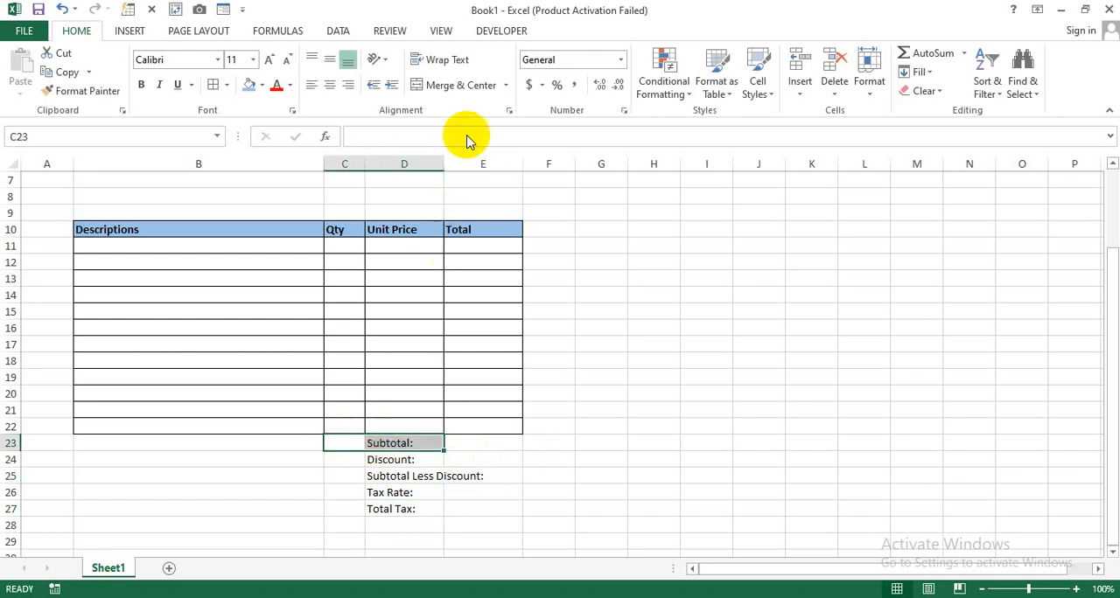
{"action": "left_click", "coordinate": [461, 85]}
{"action": "left_click_drag", "start_coordinate": [396, 442], "coordinate": [401, 509]}
{"action": "left_click", "coordinate": [507, 87]}
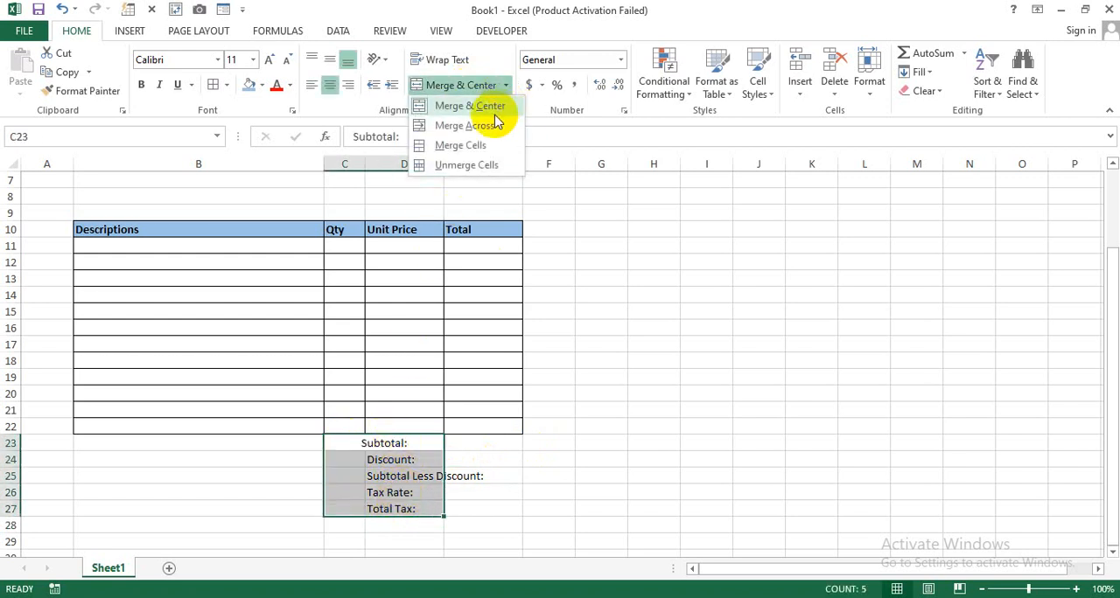
{"action": "left_click", "coordinate": [493, 126]}
- Right-align the five merged summary labels in rows 23 to 27
{"action": "left_click", "coordinate": [437, 470]}
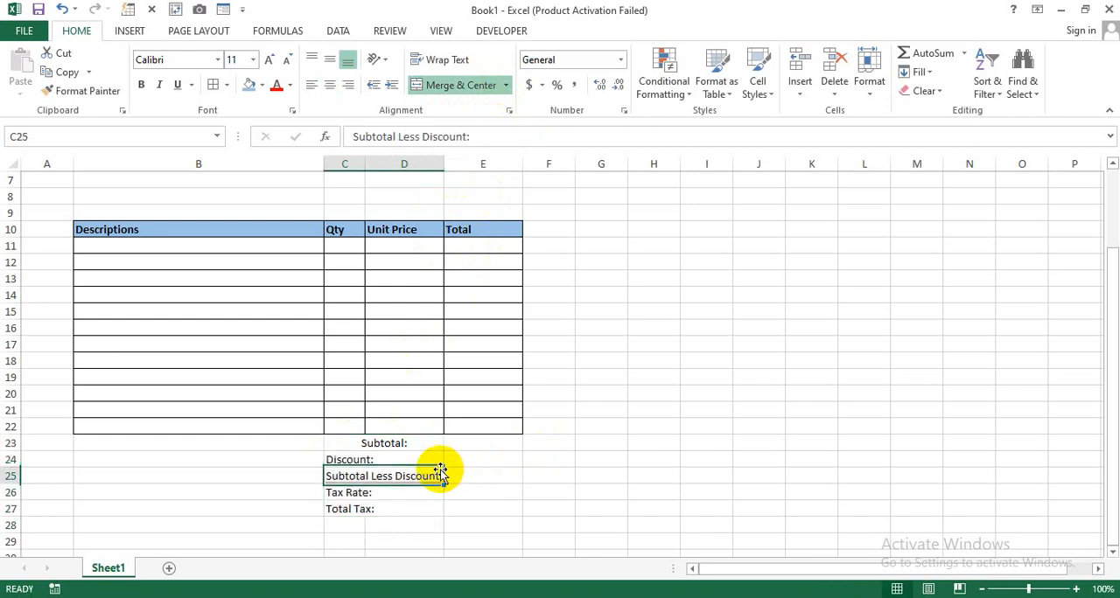
{"action": "left_click_drag", "start_coordinate": [423, 443], "coordinate": [410, 509]}
{"action": "left_click", "coordinate": [345, 86]}
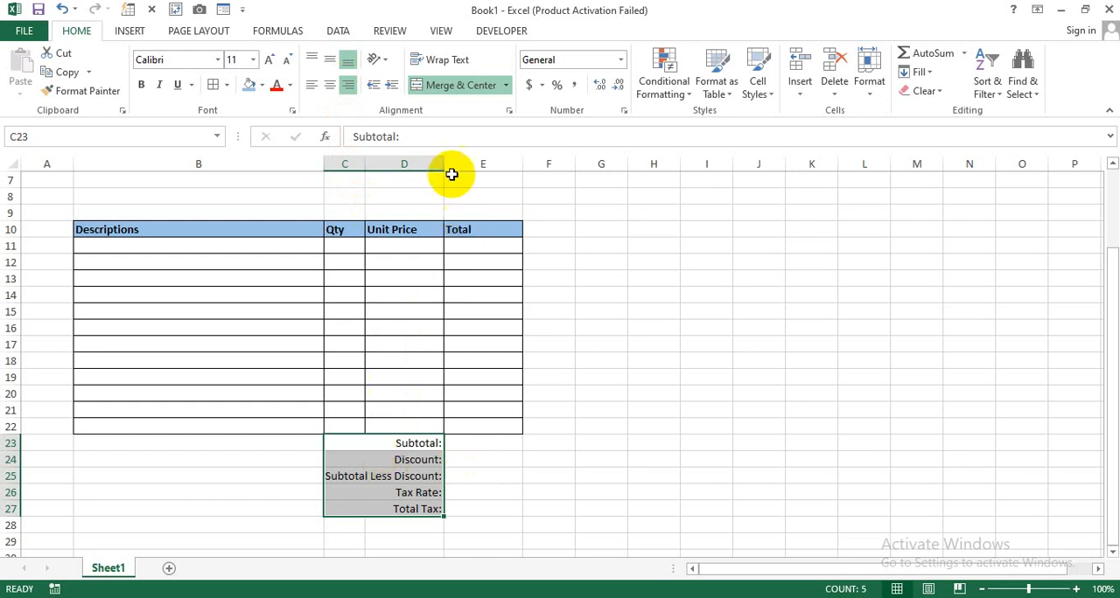
- Widen columns D and E equally and make column B slightly wider
{"action": "left_click_drag", "start_coordinate": [429, 158], "coordinate": [463, 167]}
{"action": "left_click_drag", "start_coordinate": [319, 161], "coordinate": [334, 161]}
{"action": "left_click", "coordinate": [642, 443]}
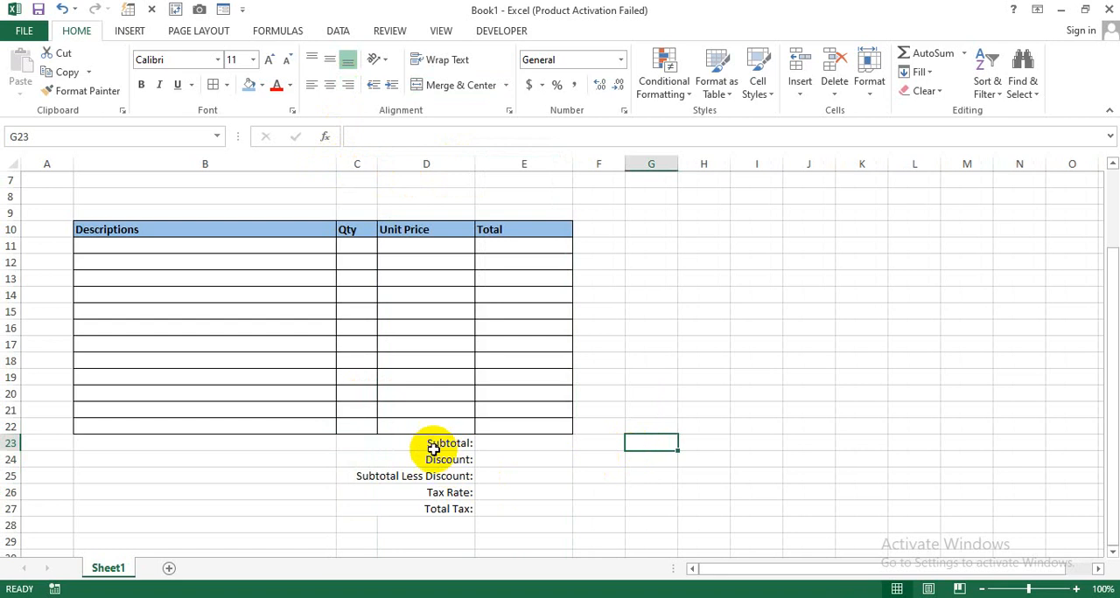
- Apply All Borders to the summary block C23 to E27
{"action": "left_click_drag", "start_coordinate": [435, 444], "coordinate": [512, 509]}
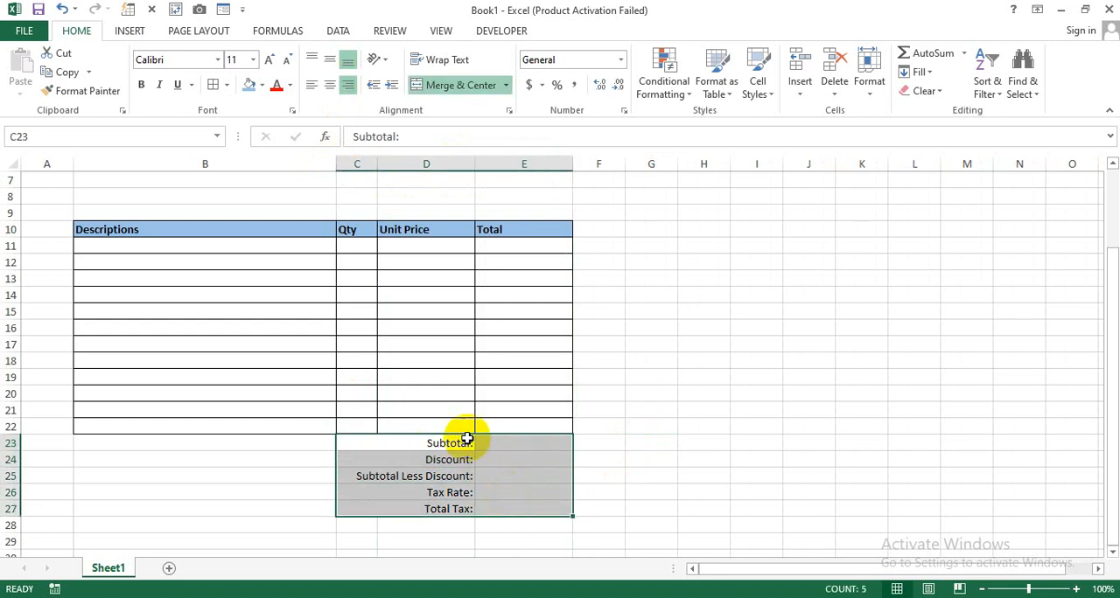
{"action": "left_click", "coordinate": [215, 85]}
{"action": "left_click", "coordinate": [605, 459]}
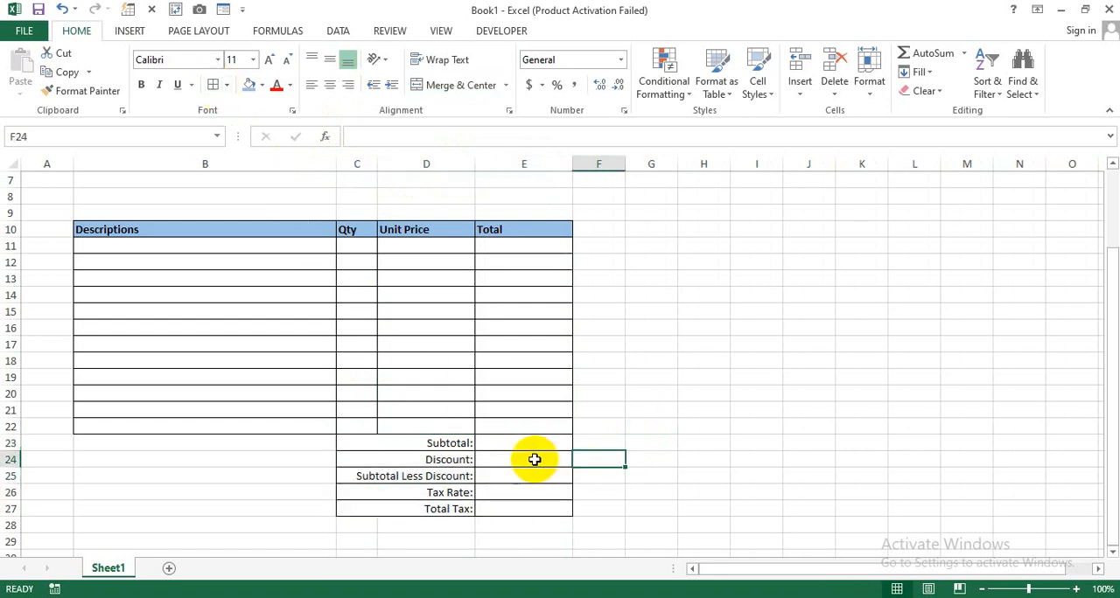
- Make the summary labels from Subtotal to Total Tax bold
{"action": "left_click_drag", "start_coordinate": [446, 444], "coordinate": [437, 505]}
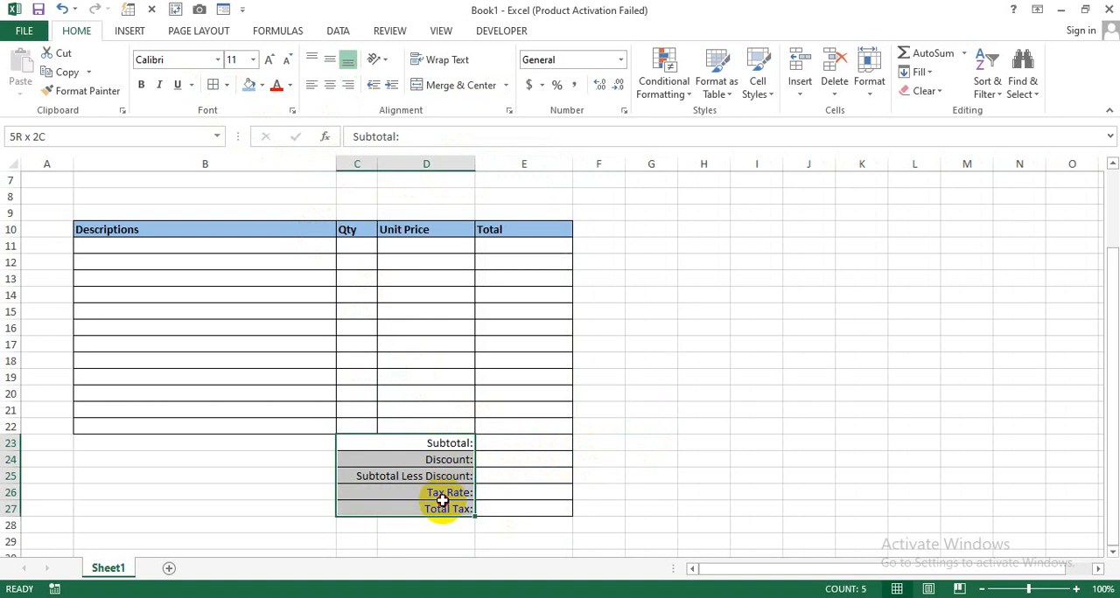
{"action": "left_click", "coordinate": [140, 85]}
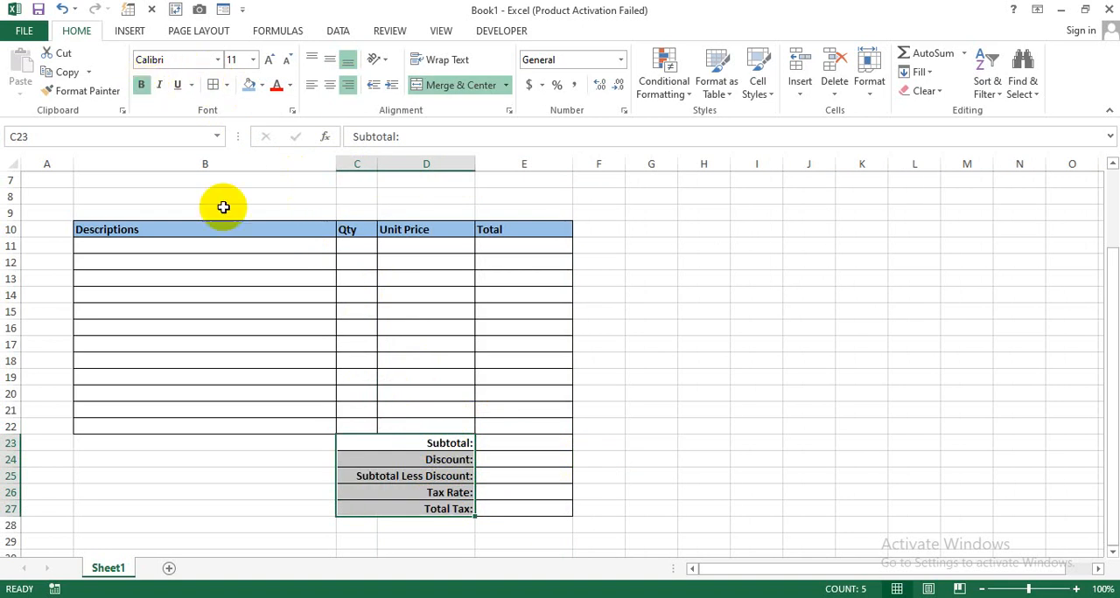
{"action": "left_click", "coordinate": [650, 424]}
- Enter the placeholder "<Your Company Name>" in B3, below the colored top band
{"action": "scroll", "coordinate": [554, 415], "scroll_direction": "up", "scroll_amount": 2}
{"action": "left_click", "coordinate": [213, 241]}
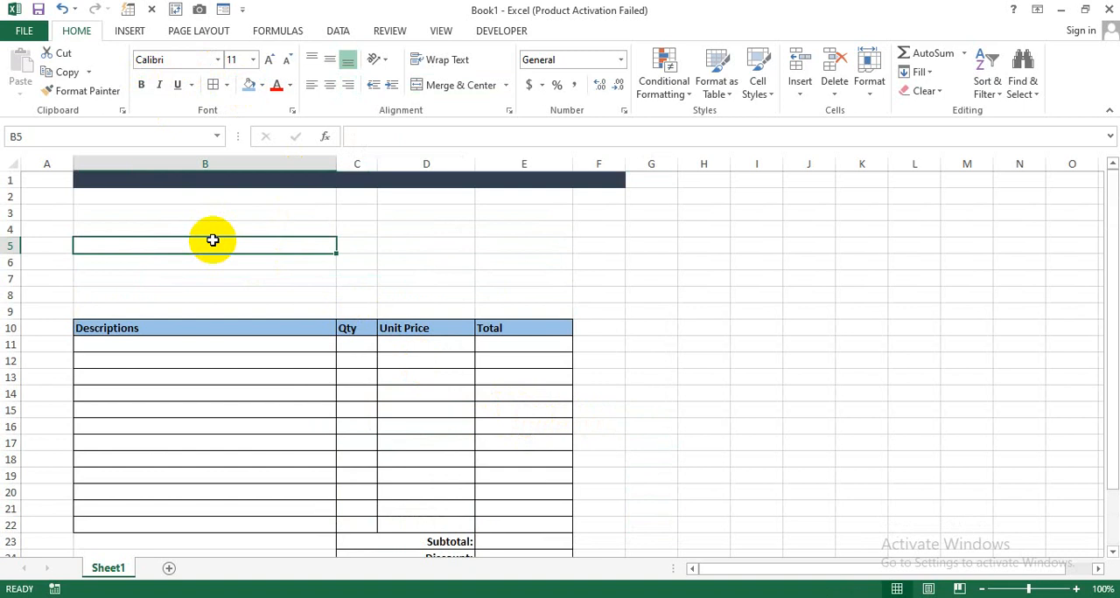
{"action": "left_click", "coordinate": [198, 213]}
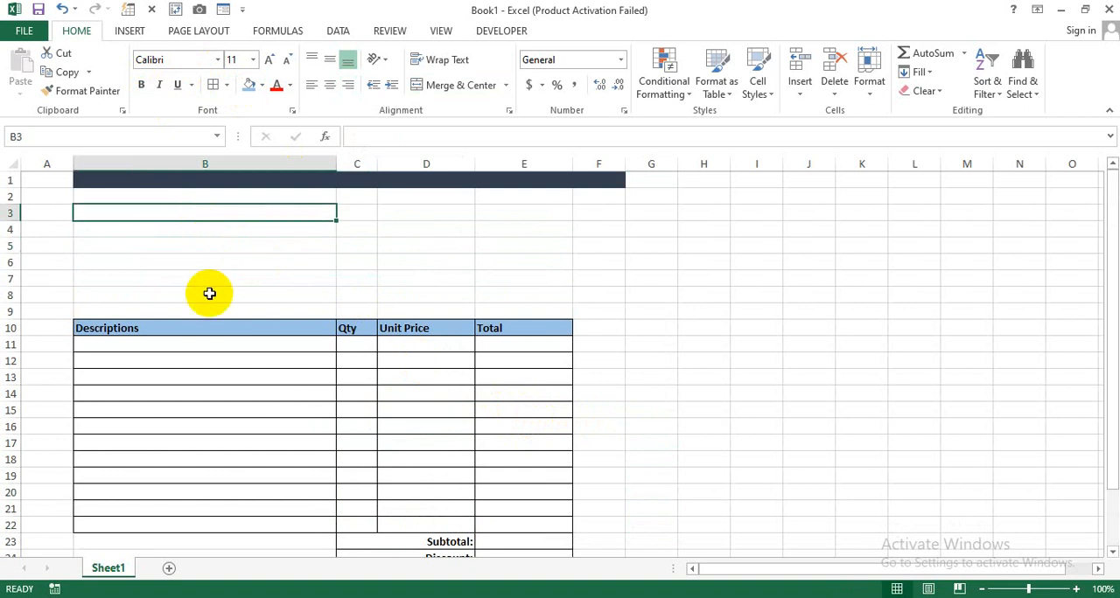
{"action": "type", "text": "<"}
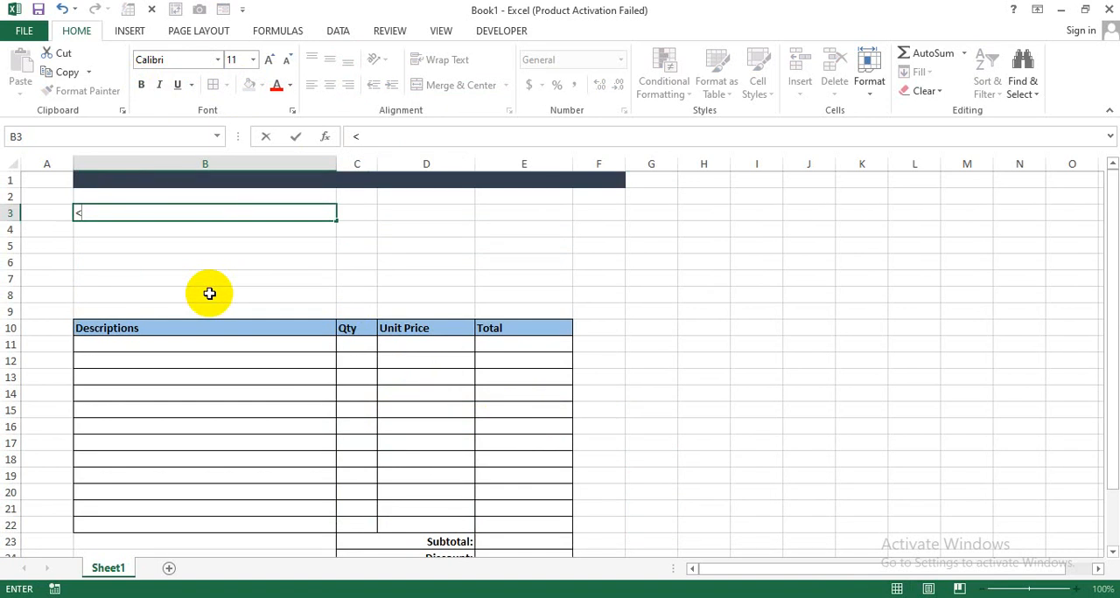
{"action": "type", "text": "Your Company Name>"}
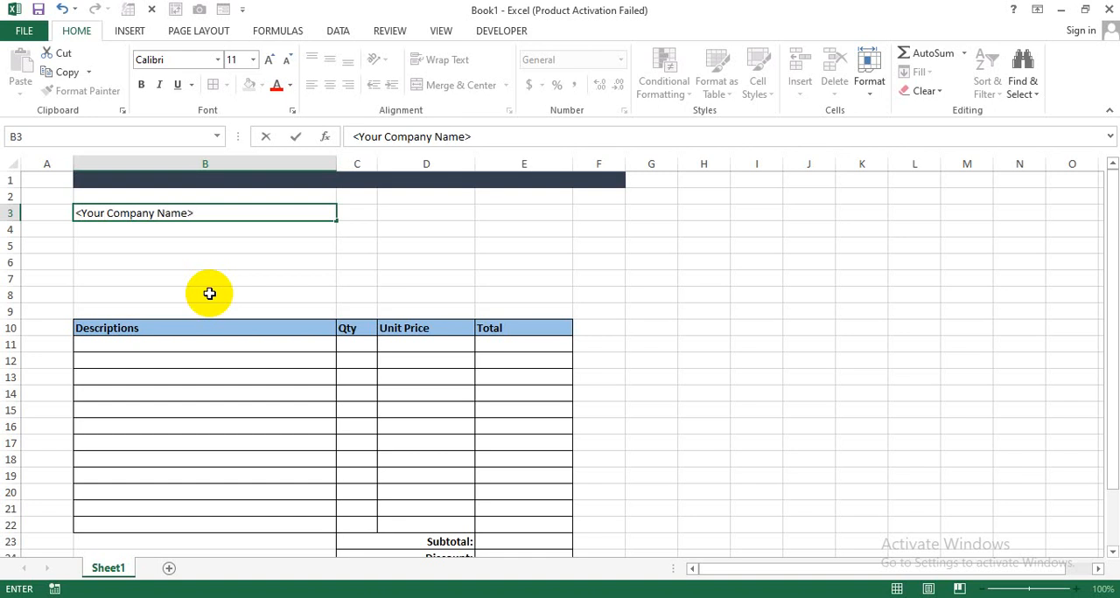
{"action": "key", "text": "Return"}
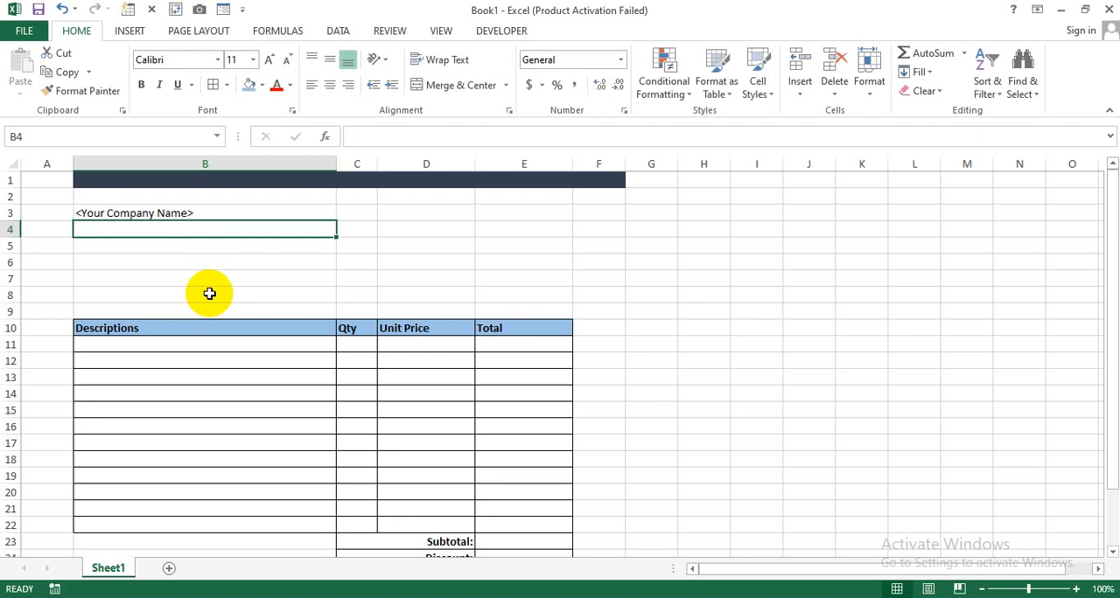
- Enter the placeholder "<Street Address>" in B4
{"action": "type", "text": "<Street"}
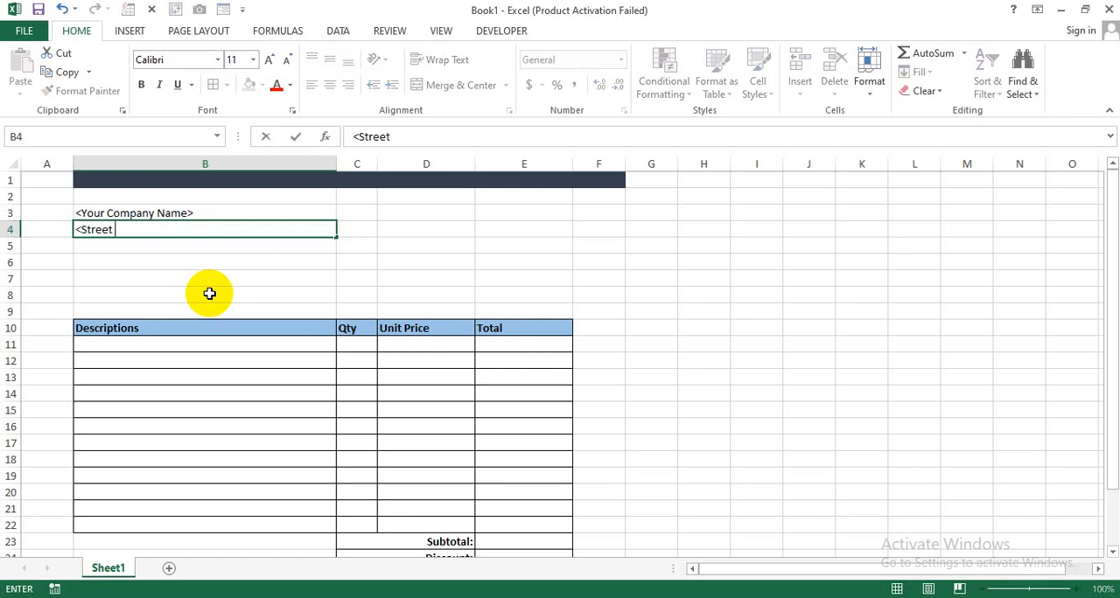
{"action": "type", "text": " Address>"}
{"action": "key", "text": "Return"}
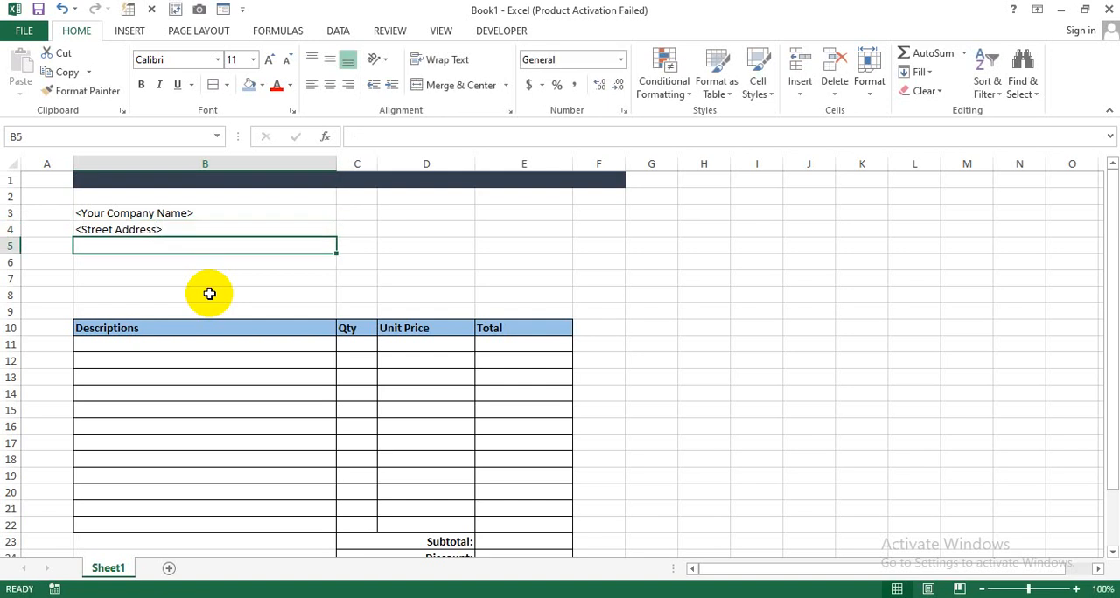
- Enter the address line "City, State,Zip/Post Code" in B5
{"action": "type", "text": "City"}
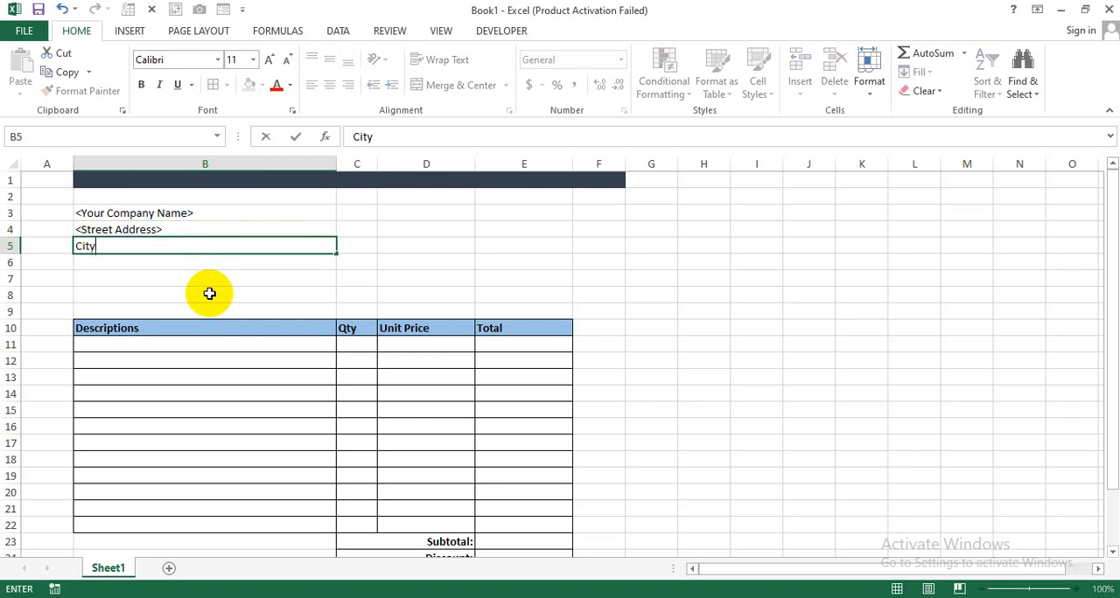
{"action": "type", "text": ", State,Zip"}
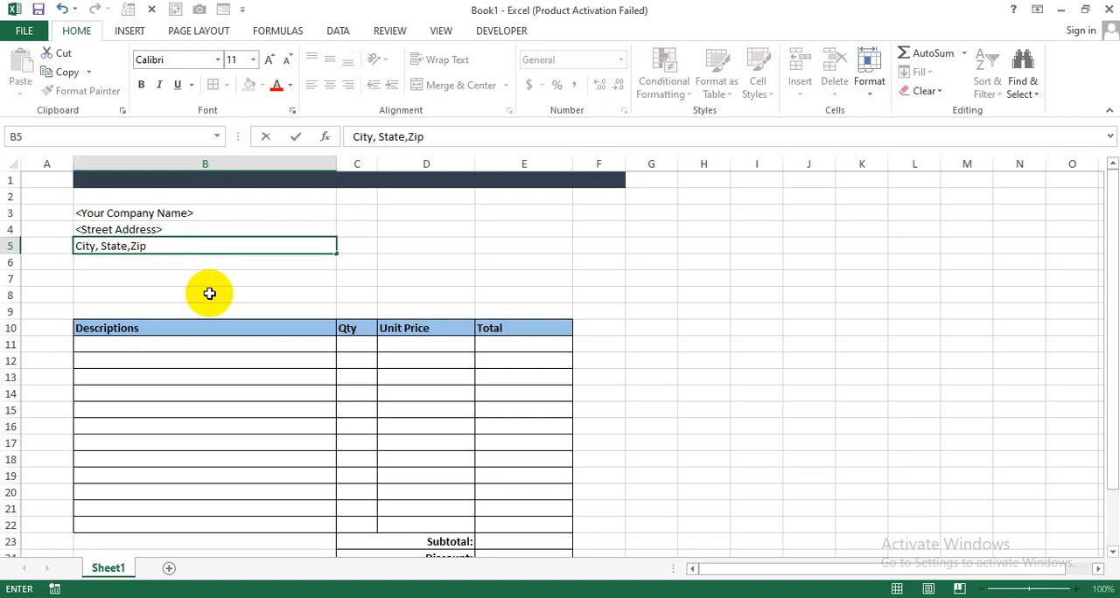
{"action": "type", "text": "/Post Cod"}
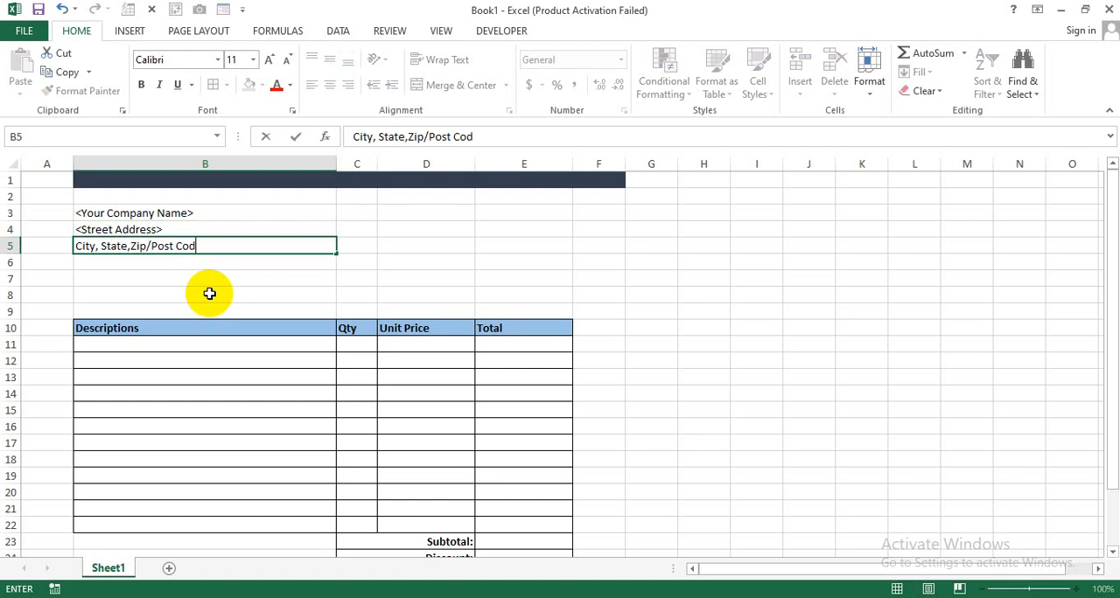
{"action": "type", "text": "e"}
{"action": "key", "text": "Return"}
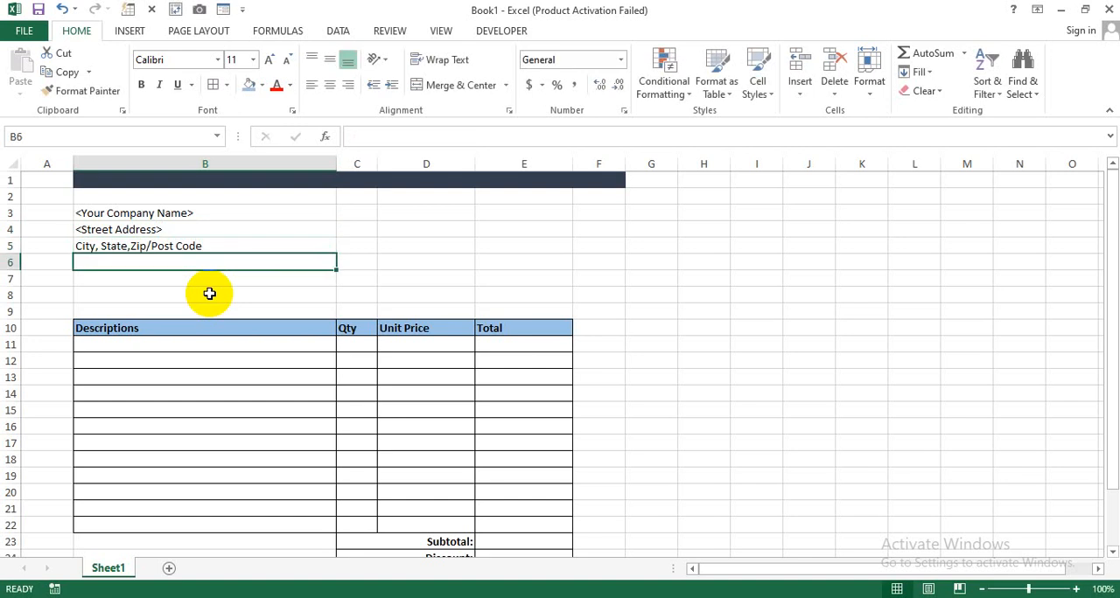
{"action": "type", "text": "Phone"}
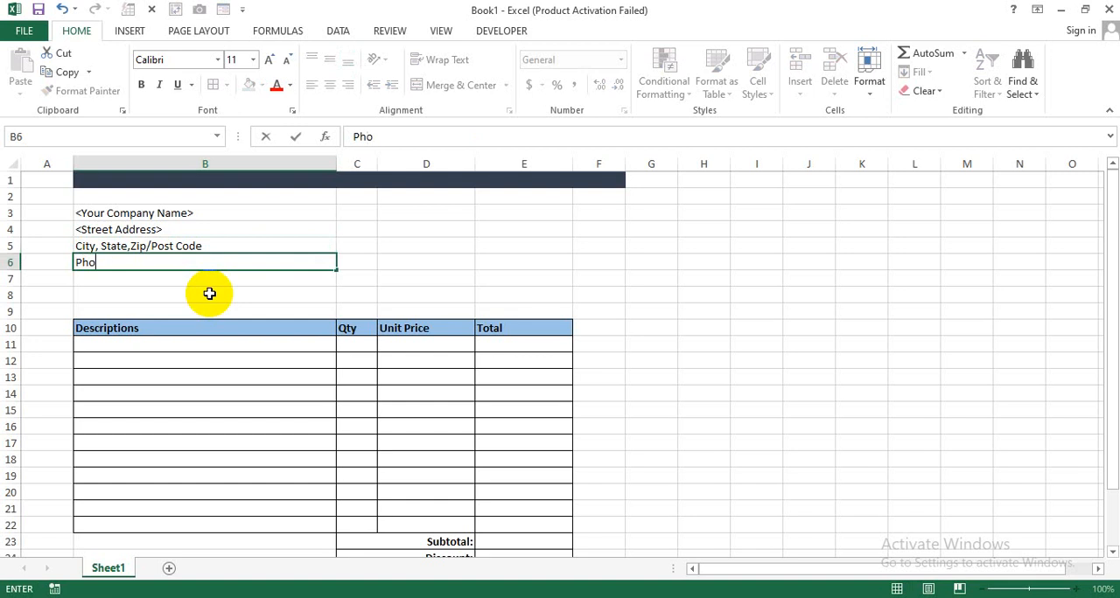
{"action": "key", "text": "BackSpace"}
{"action": "key", "text": "BackSpace"}
{"action": "key", "text": "BackSpace"}
{"action": "key", "text": "BackSpace"}
- Enclose the city, state and post code text in B5 in angle brackets, giving "<City, State,Zip/Post Code>"
{"action": "double_click", "coordinate": [82, 248]}
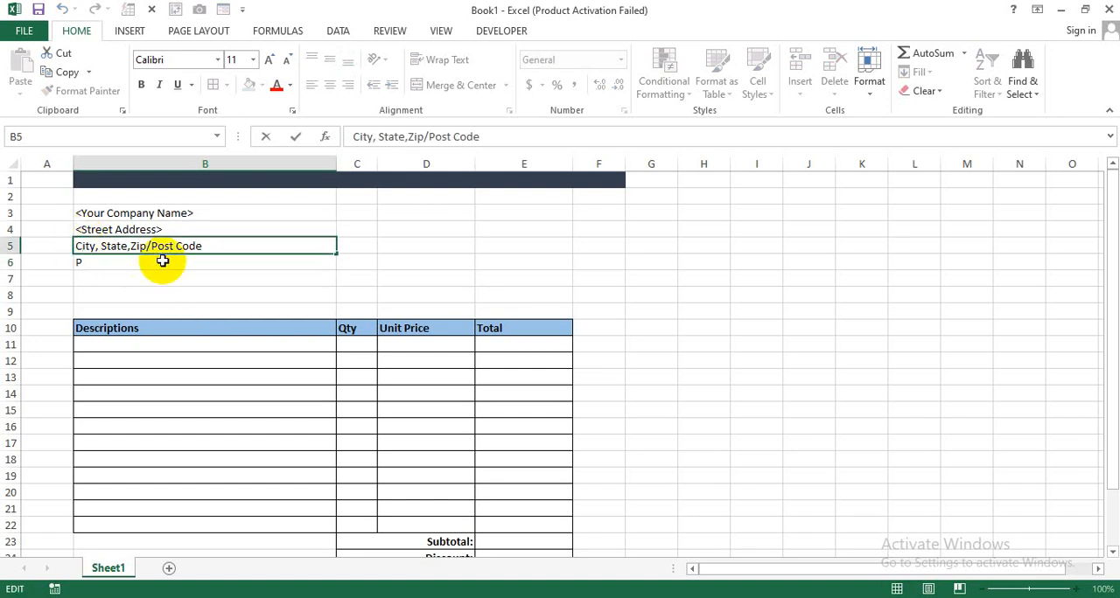
{"action": "type", "text": "<"}
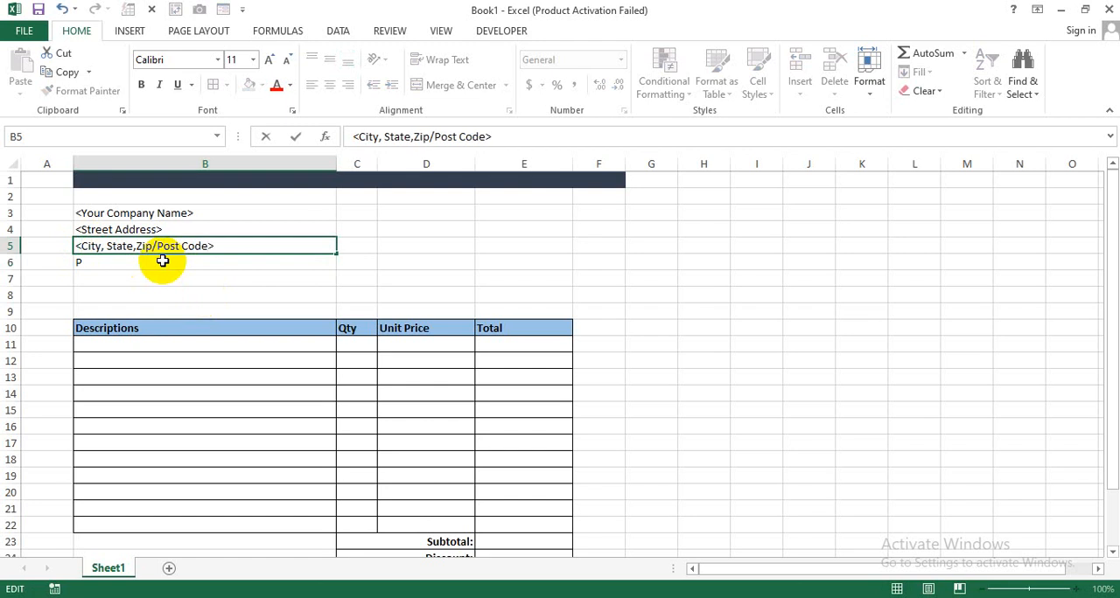
{"action": "key", "text": "Return"}
- Enter the placeholder "<Phone Number>" in B6, replacing the stray letter
{"action": "type", "text": "<"}
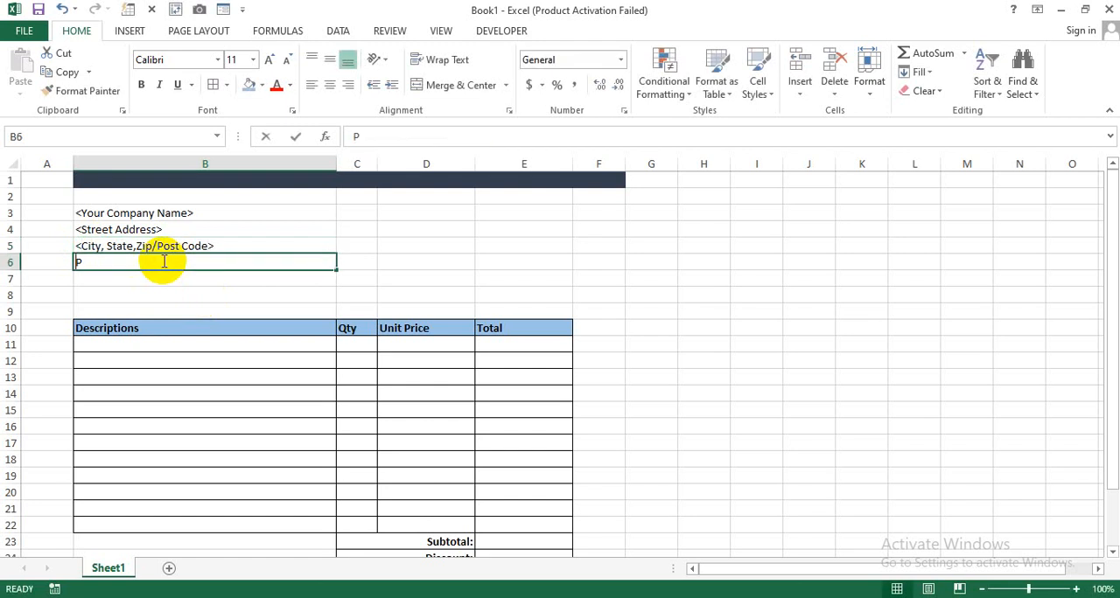
{"action": "type", "text": "Ph"}
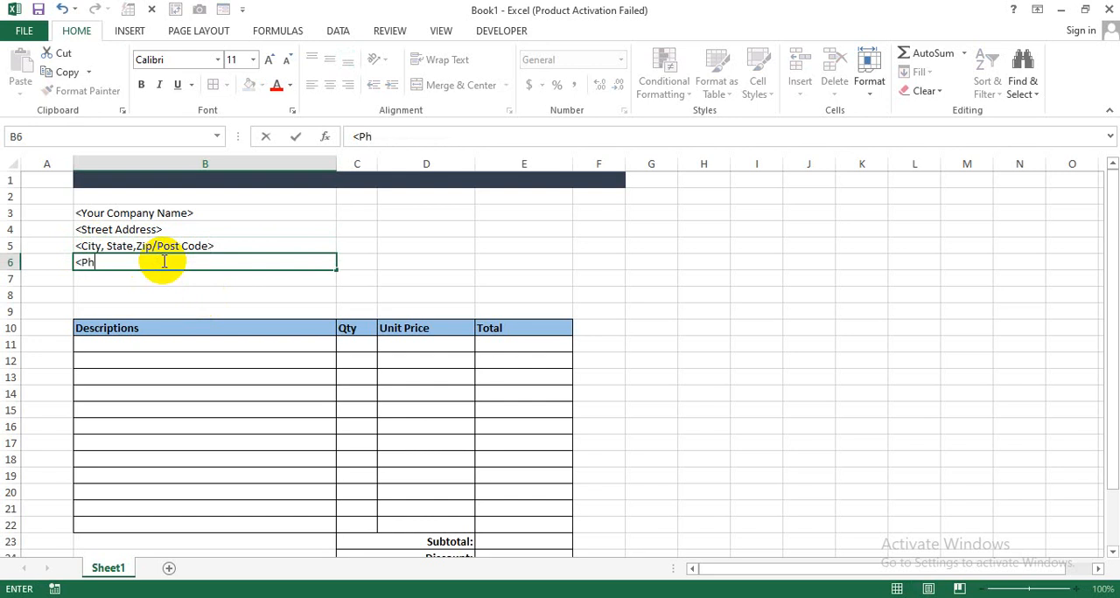
{"action": "type", "text": "one Number>"}
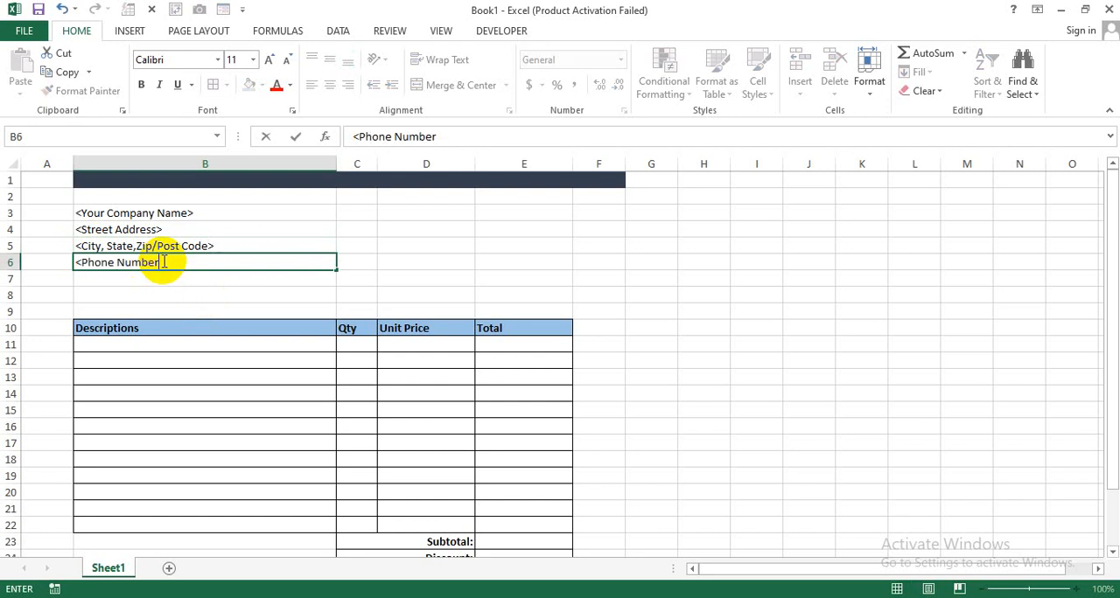
{"action": "key", "text": "Return"}
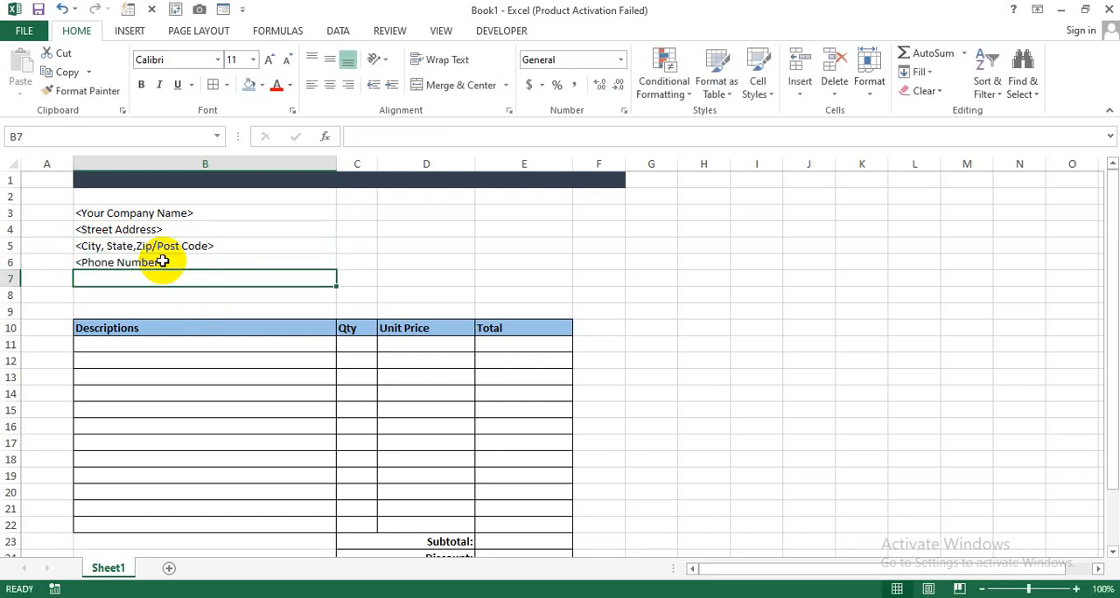
- Enter the placeholder "<Email Address>" in B7
{"action": "type", "text": "<Email"}
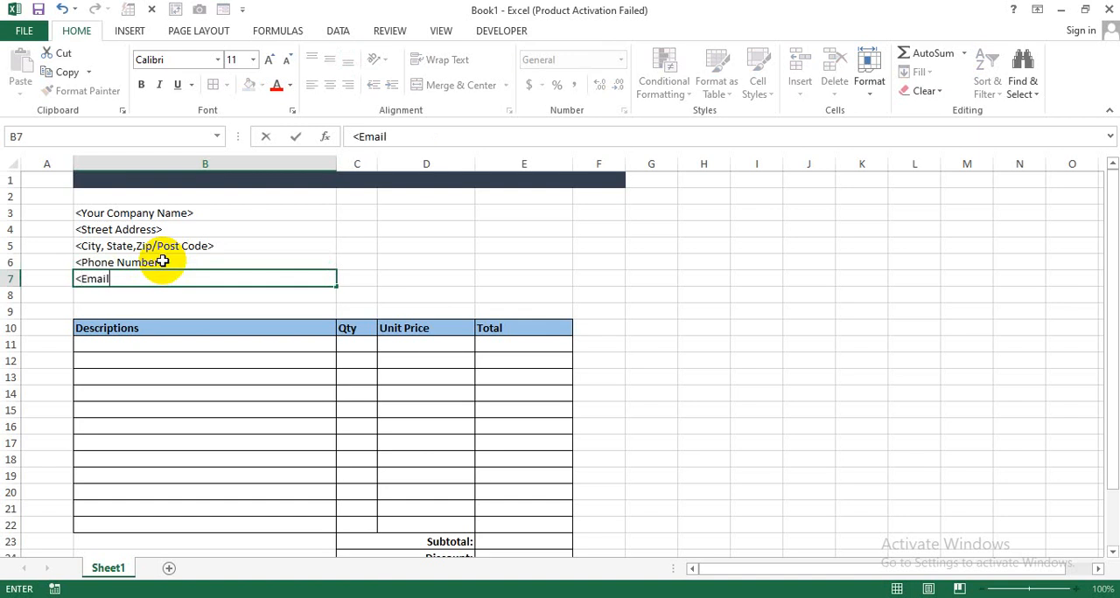
{"action": "type", "text": "Address"}
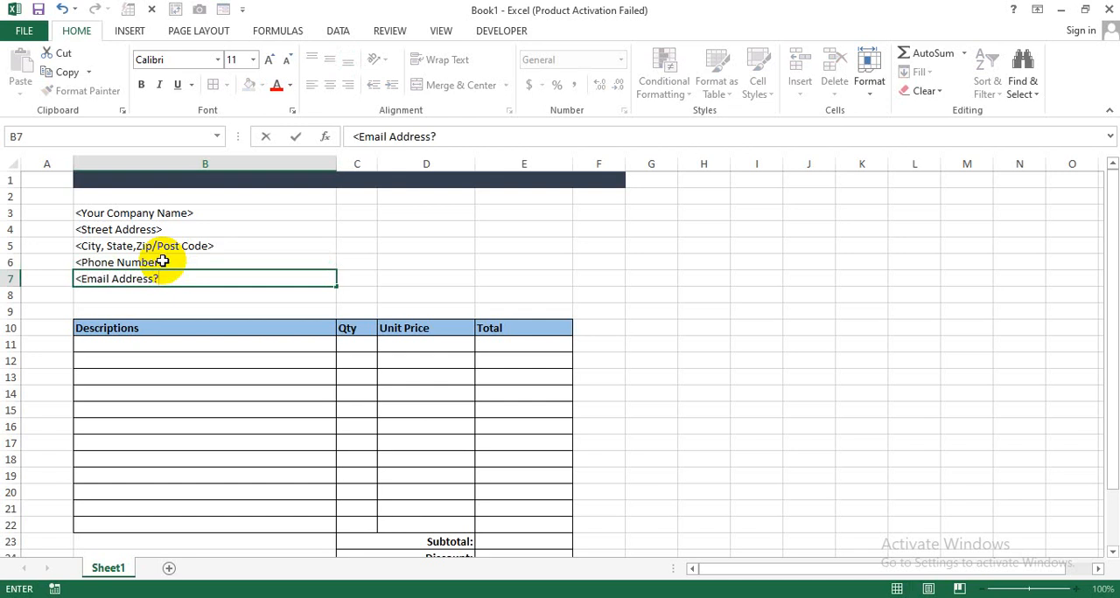
{"action": "type", "text": "?"}
{"action": "key", "text": "BackSpace"}
{"action": "key", "text": "Return"}
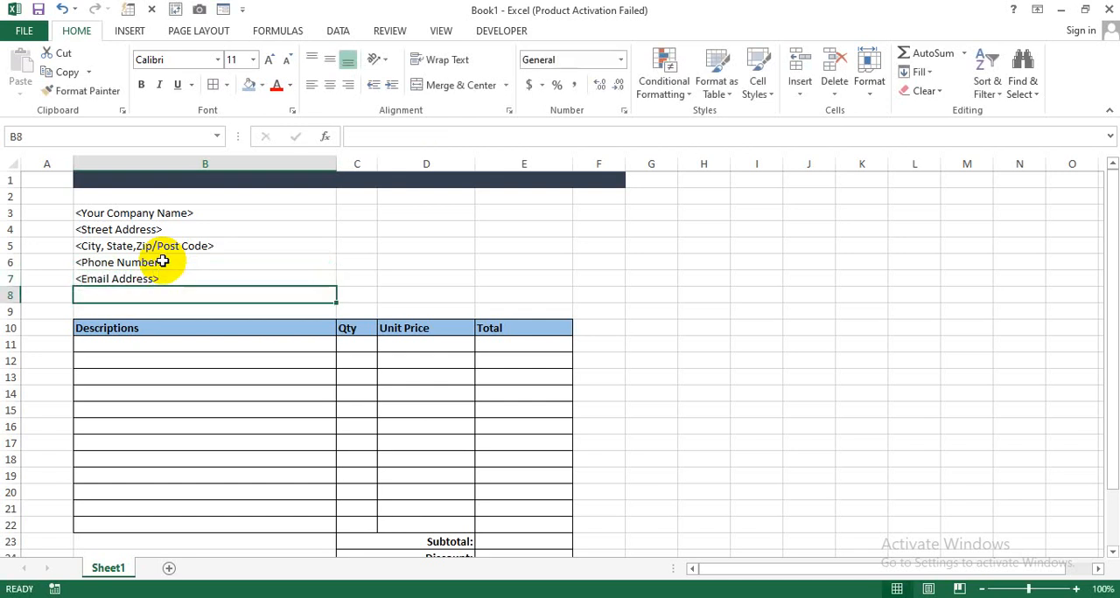
- Enter the placeholder "<Date>" in E3, on the same row as the company name
{"action": "left_click_drag", "start_coordinate": [162, 217], "coordinate": [203, 279]}
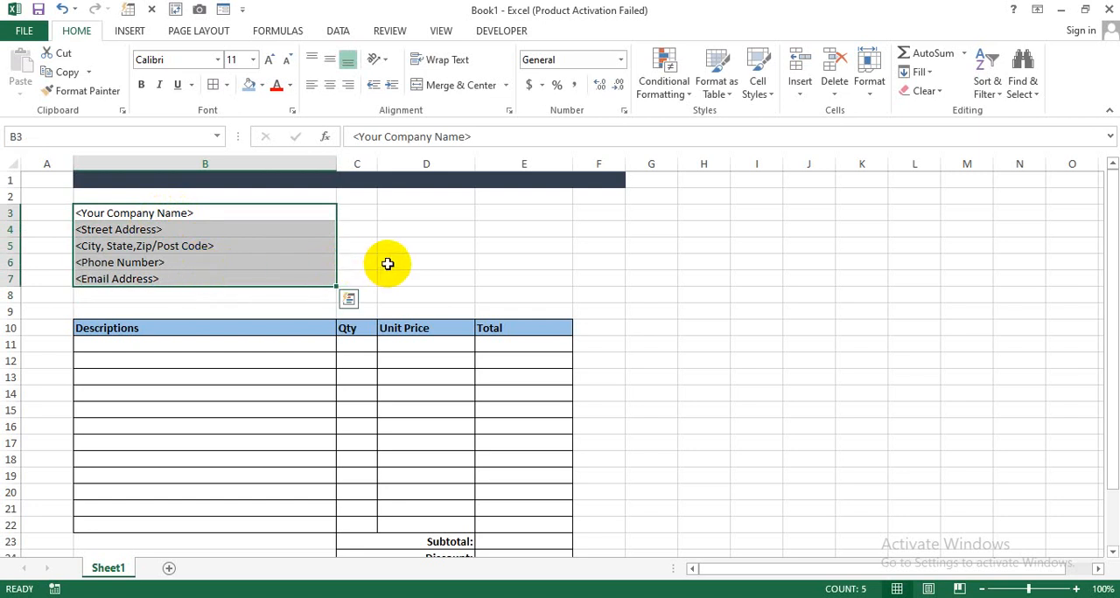
{"action": "left_click", "coordinate": [517, 213]}
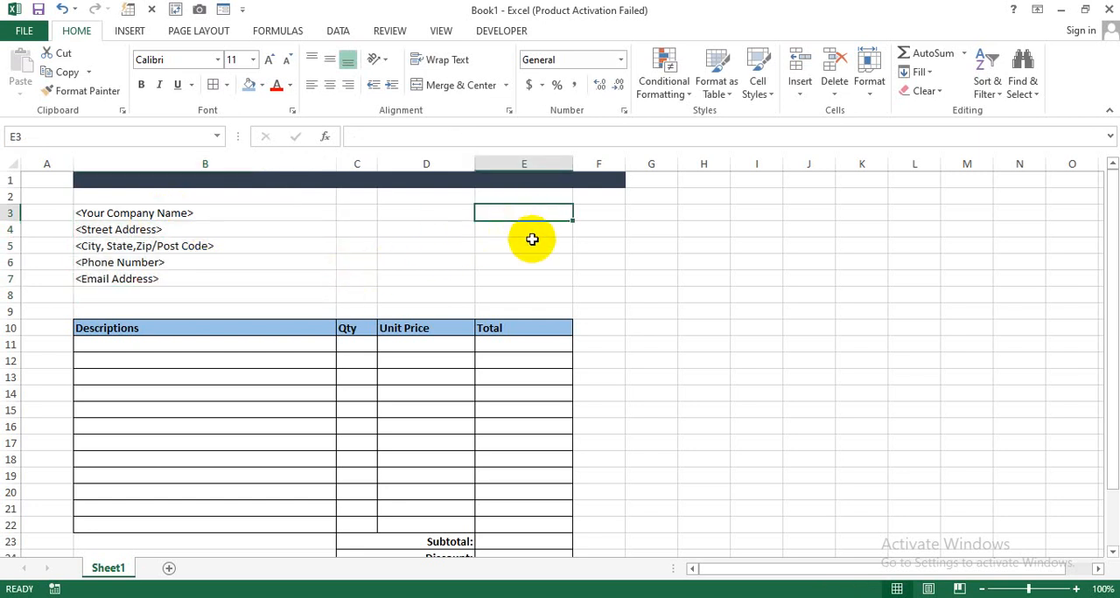
{"action": "type", "text": "Date"}
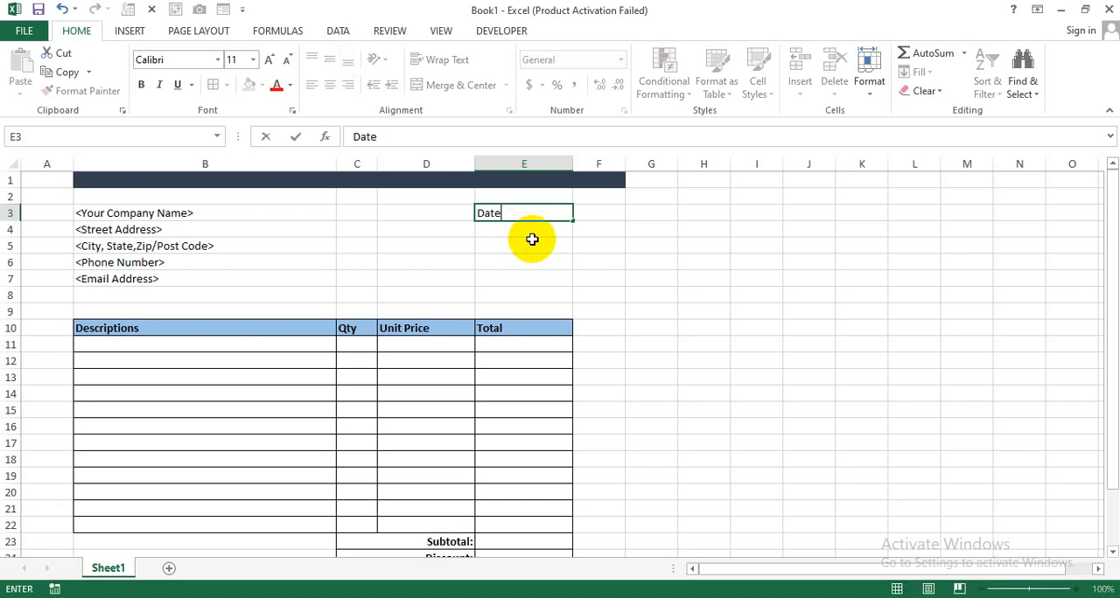
{"action": "key", "text": "BackSpace"}
{"action": "key", "text": "BackSpace"}
{"action": "key", "text": "BackSpace"}
{"action": "key", "text": "BackSpace"}
{"action": "type", "text": "<Date"}
{"action": "key", "text": "Return"}
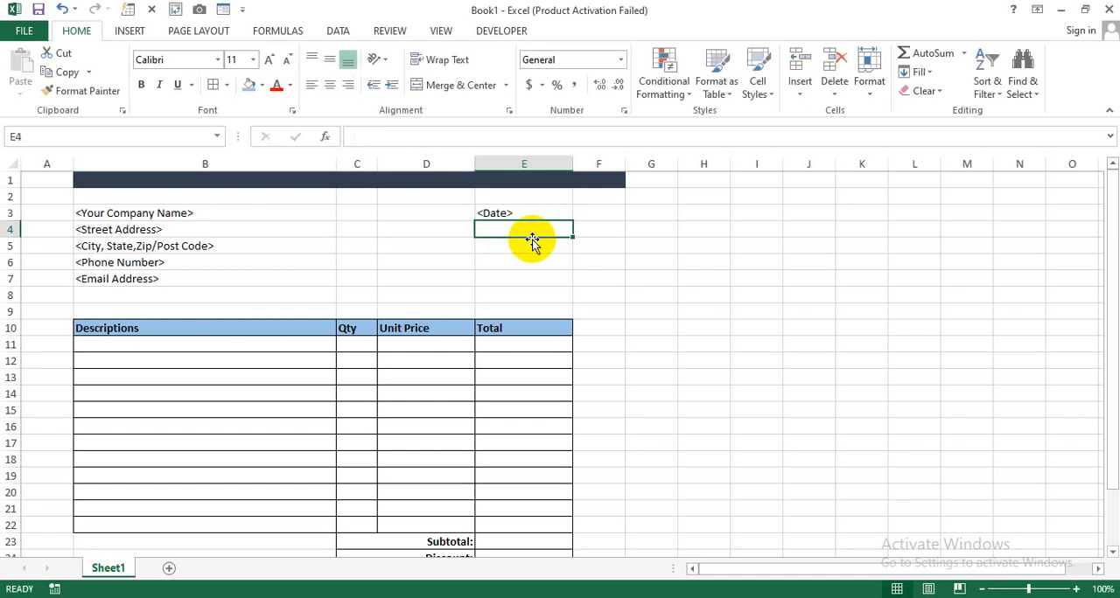
- Enter the placeholder "<Invoice No>" in E6, on the phone number row
{"action": "left_click", "coordinate": [508, 260]}
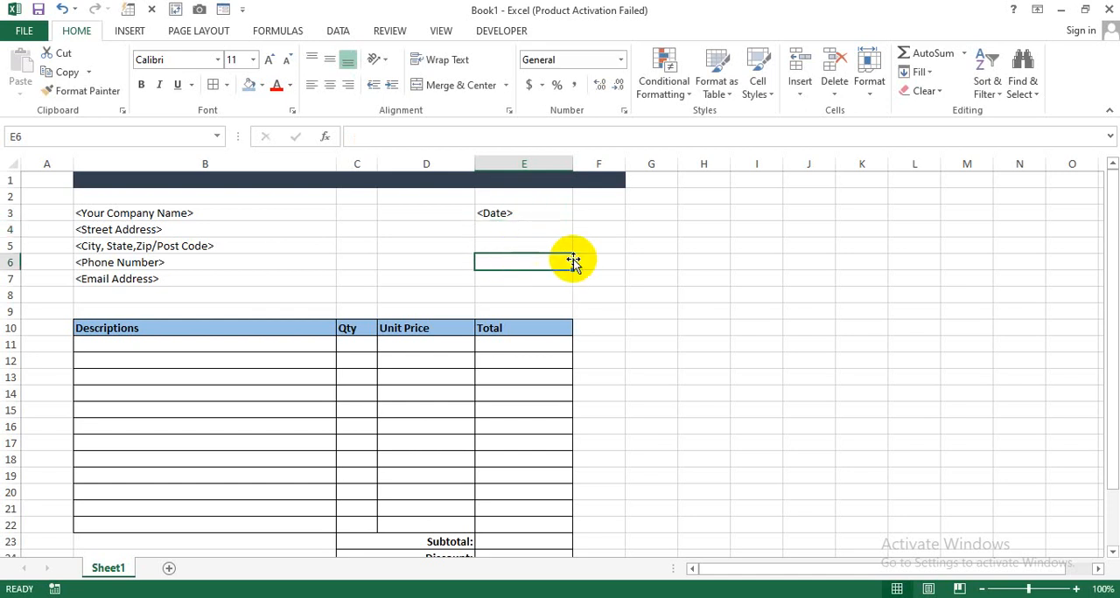
{"action": "type", "text": "<I"}
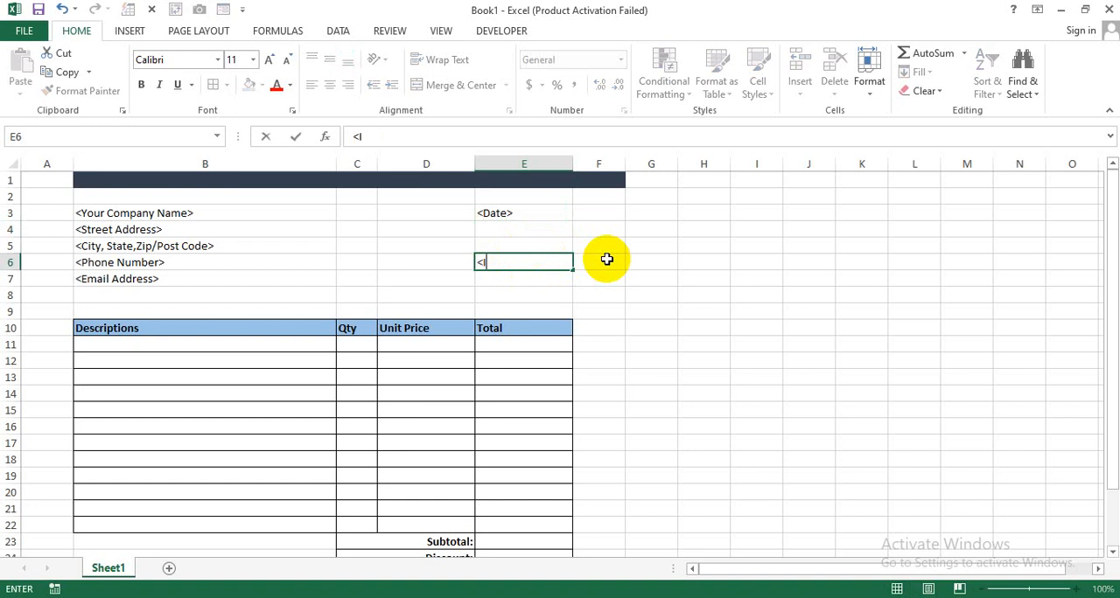
{"action": "type", "text": "nvoice No>"}
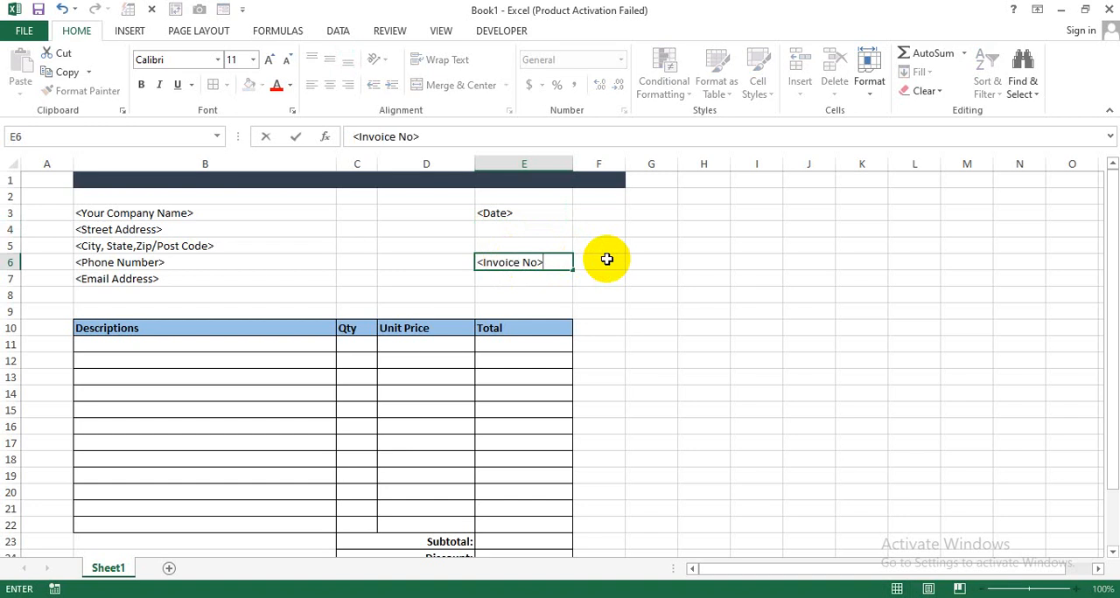
{"action": "key", "text": "Return"}
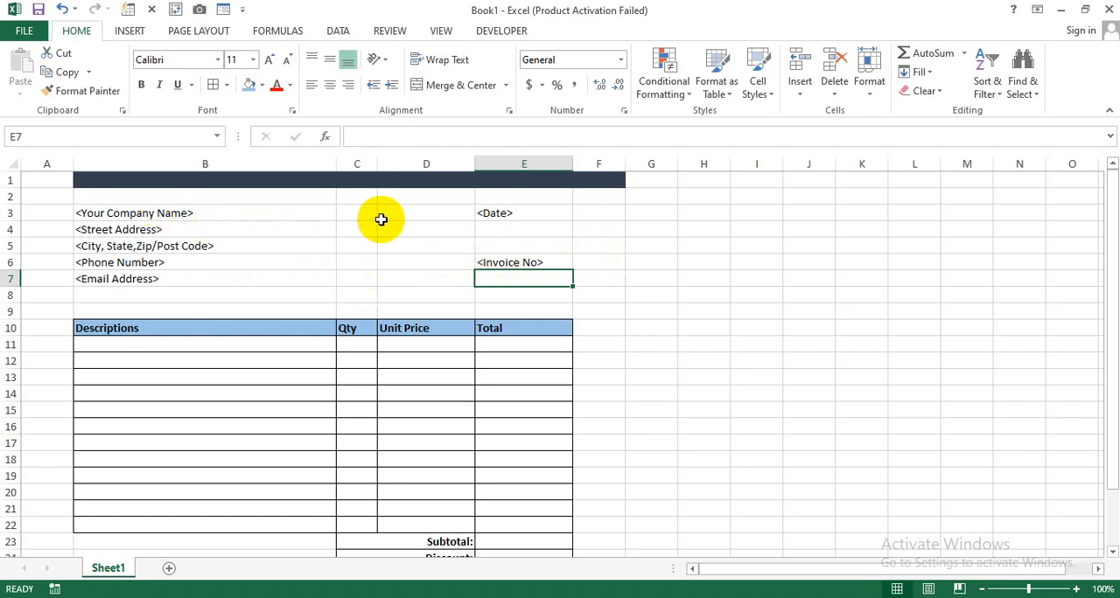
{"action": "left_click", "coordinate": [222, 218]}
{"action": "left_click", "coordinate": [214, 233]}
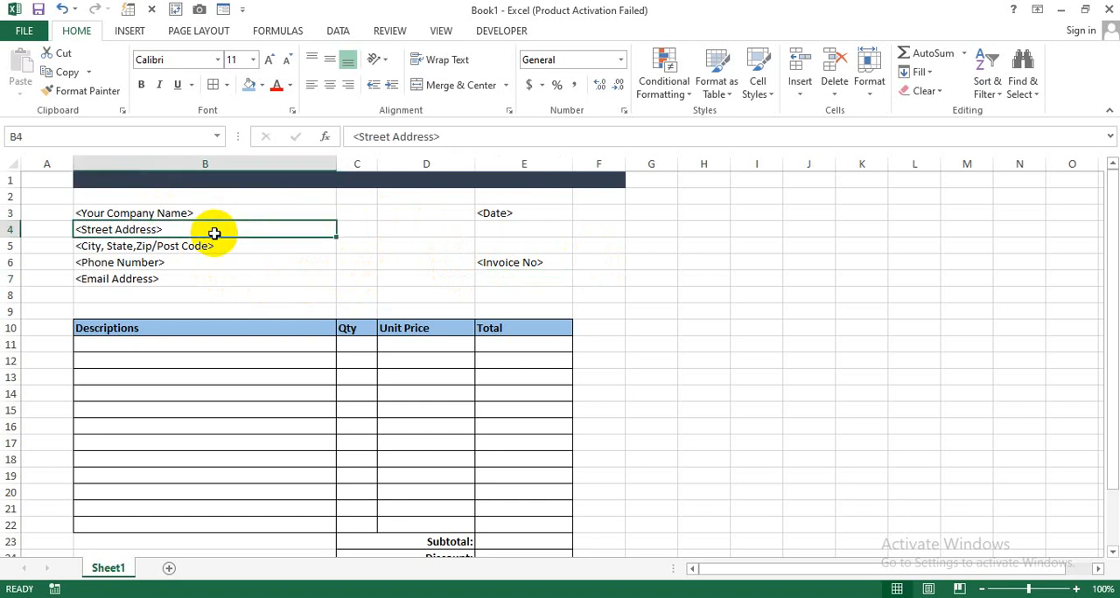
{"action": "left_click", "coordinate": [220, 246]}
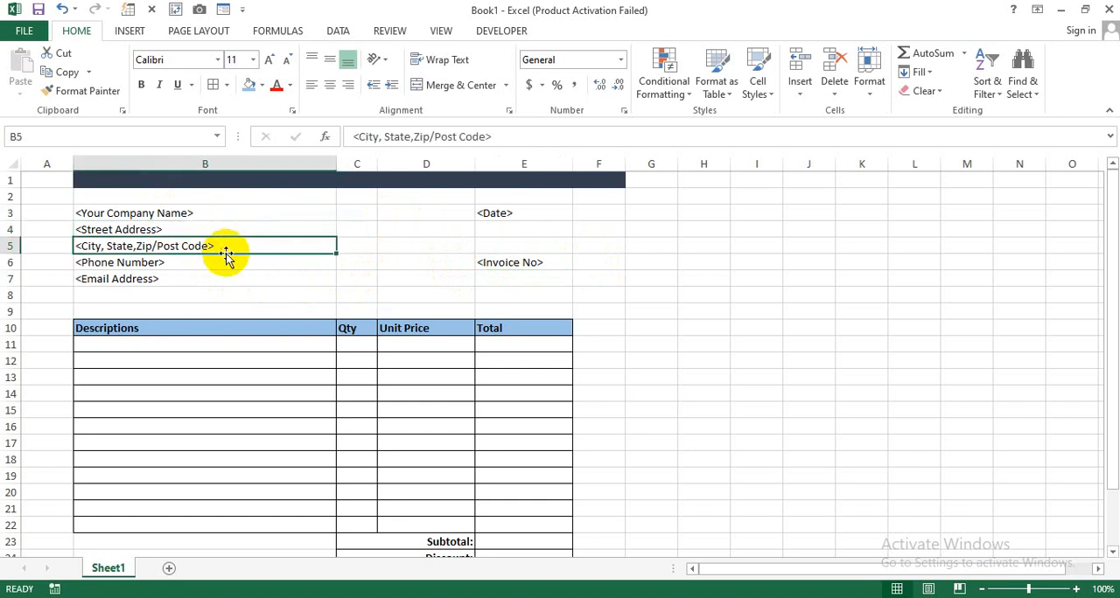
{"action": "left_click", "coordinate": [220, 263]}
{"action": "left_click", "coordinate": [214, 280]}
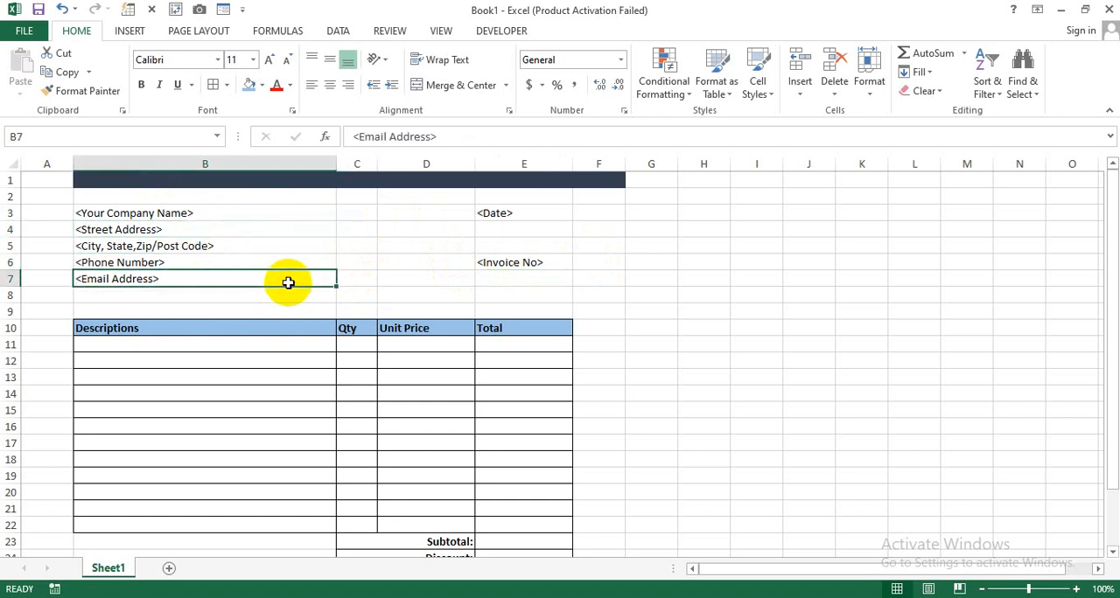
{"action": "left_click", "coordinate": [511, 219]}
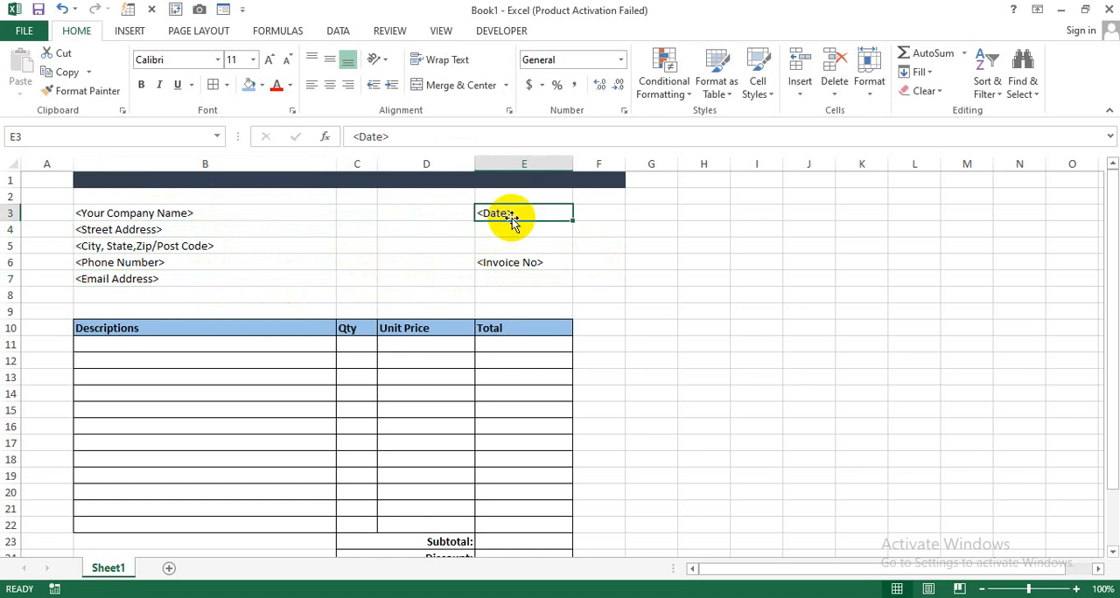
{"action": "left_click", "coordinate": [501, 264]}
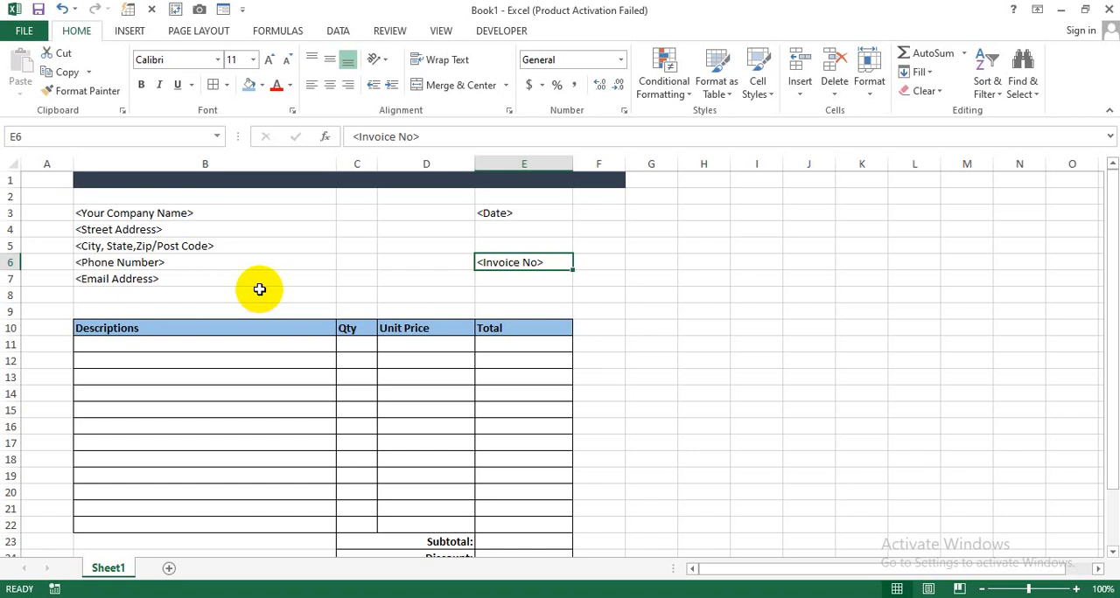
- Insert six whole sheet rows at row 8, between the company details and the item table
{"action": "left_click", "coordinate": [162, 297]}
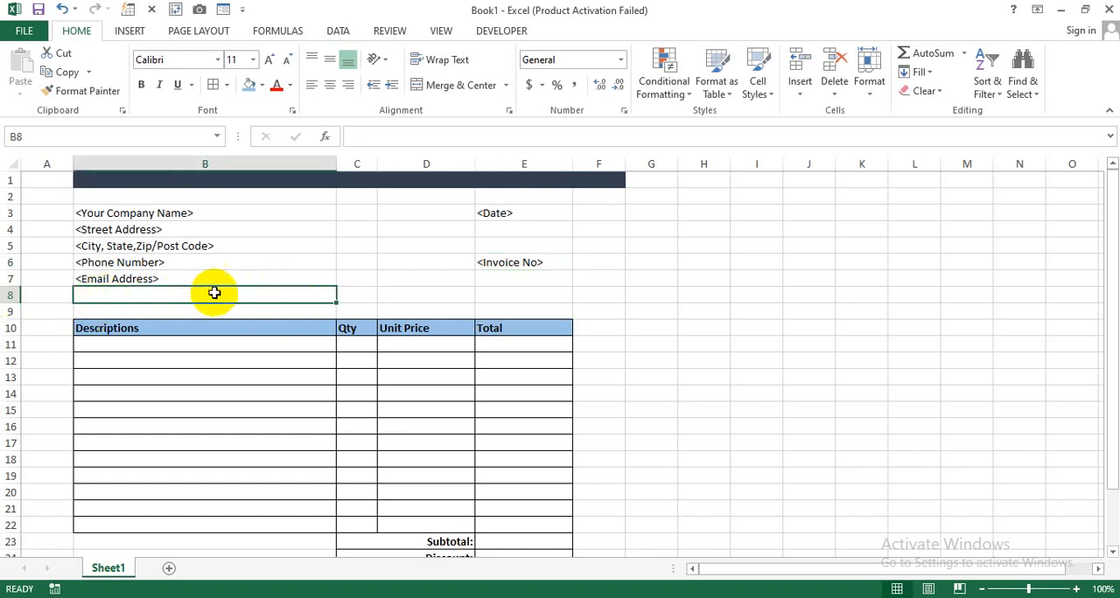
{"action": "left_click", "coordinate": [803, 72]}
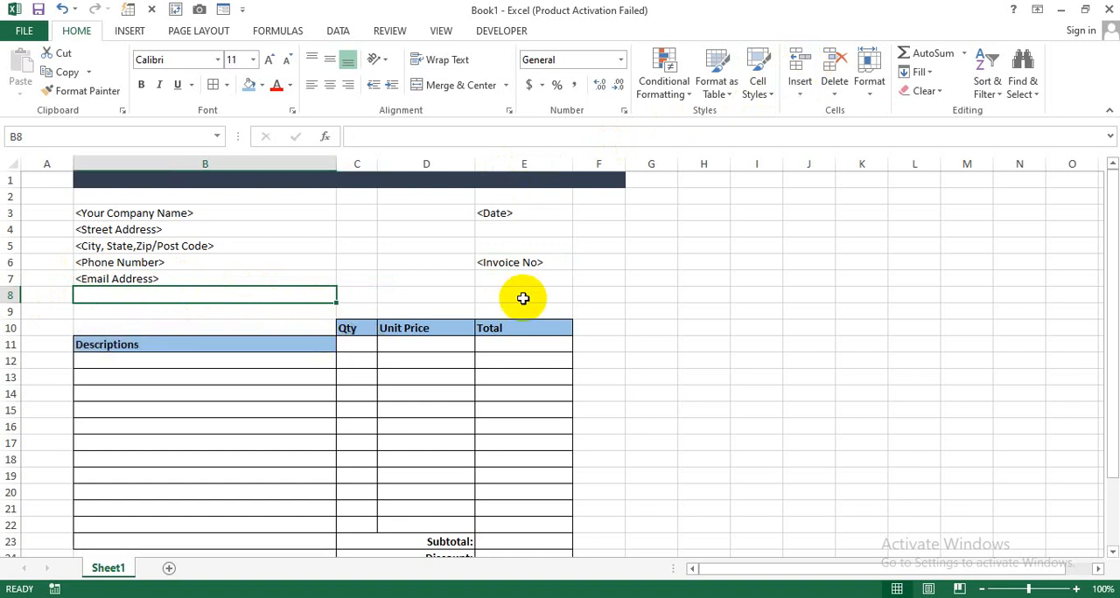
{"action": "key", "text": "ctrl+z"}
{"action": "left_click", "coordinate": [810, 93]}
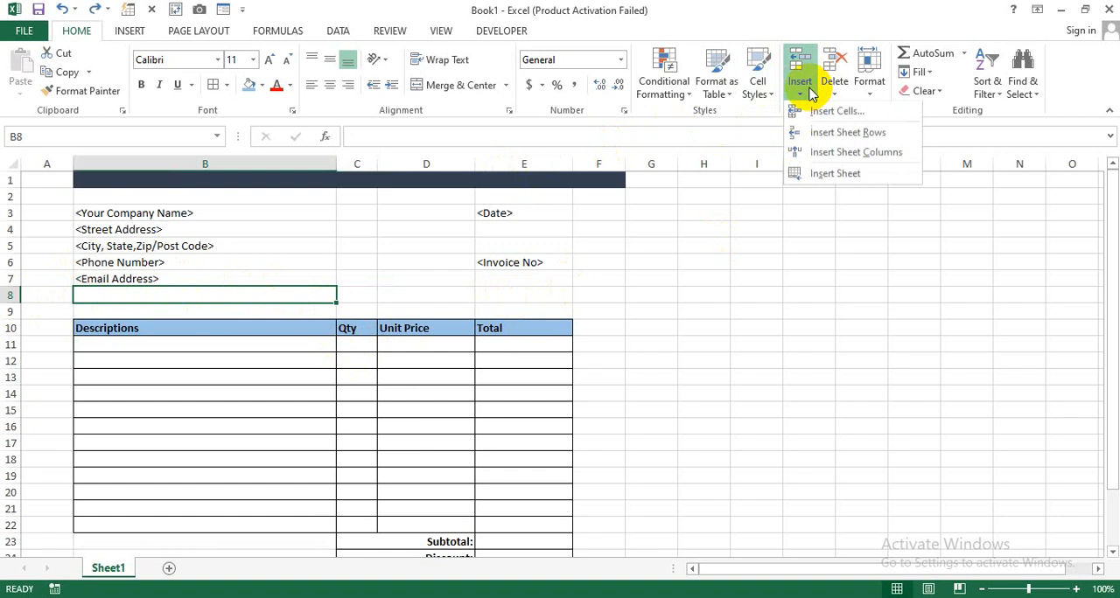
{"action": "left_click", "coordinate": [852, 140]}
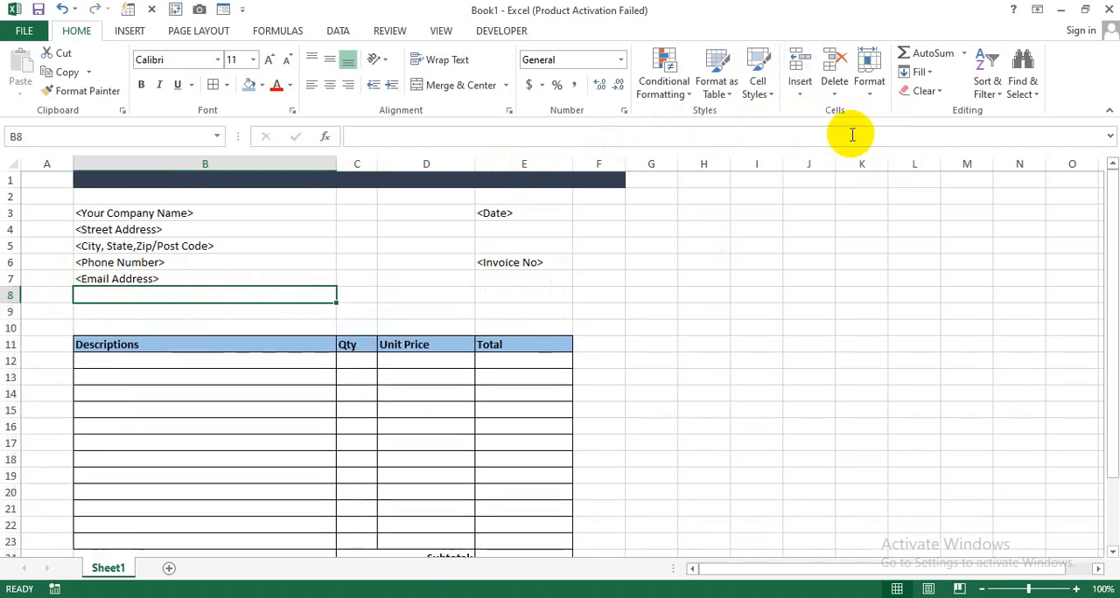
{"action": "left_click", "coordinate": [804, 97]}
{"action": "left_click", "coordinate": [844, 137]}
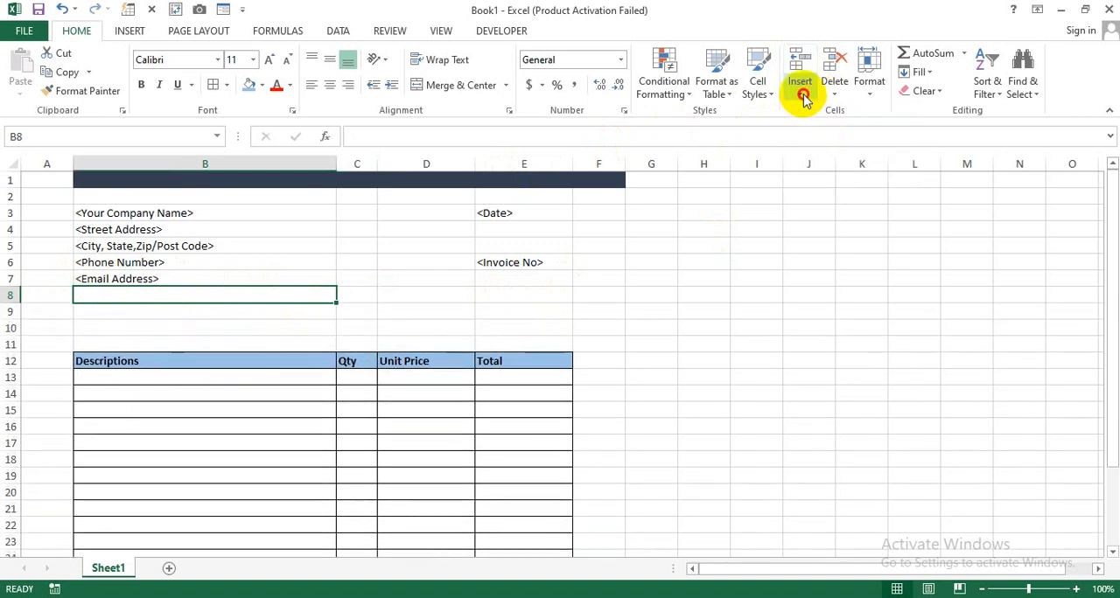
{"action": "left_click", "coordinate": [801, 93]}
{"action": "left_click", "coordinate": [817, 134]}
{"action": "left_click", "coordinate": [801, 94]}
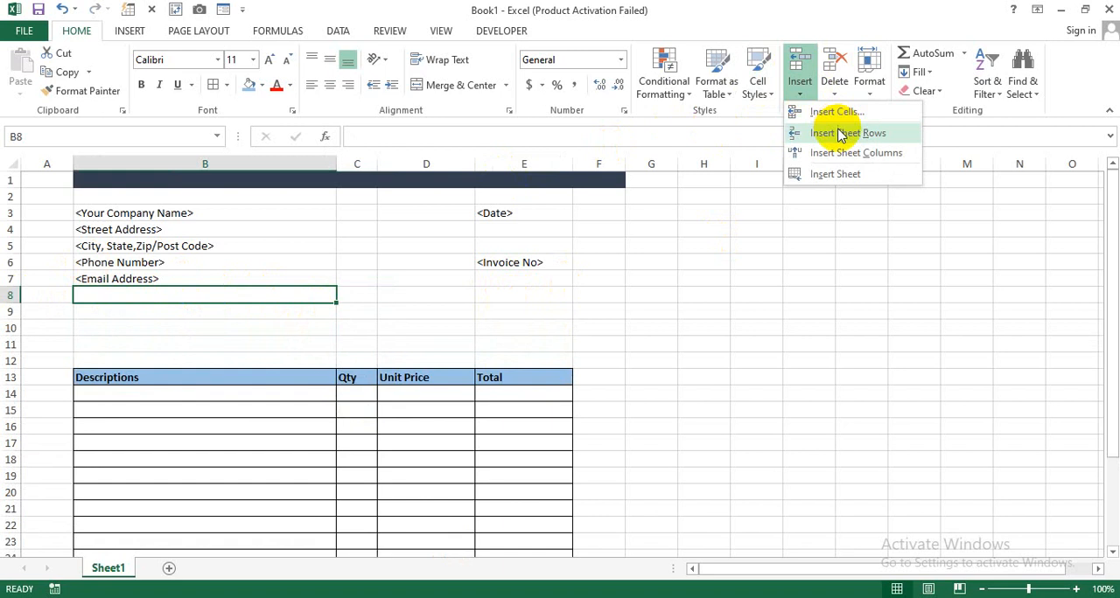
{"action": "left_click", "coordinate": [842, 133]}
{"action": "left_click", "coordinate": [810, 98]}
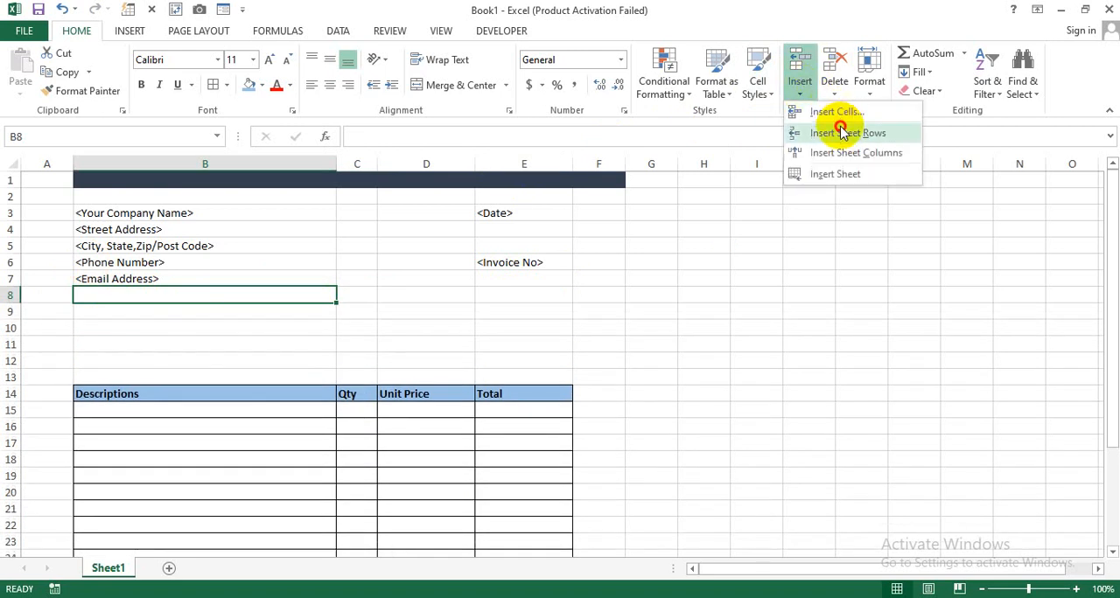
{"action": "left_click", "coordinate": [842, 133]}
{"action": "left_click", "coordinate": [798, 91]}
{"action": "left_click", "coordinate": [833, 136]}
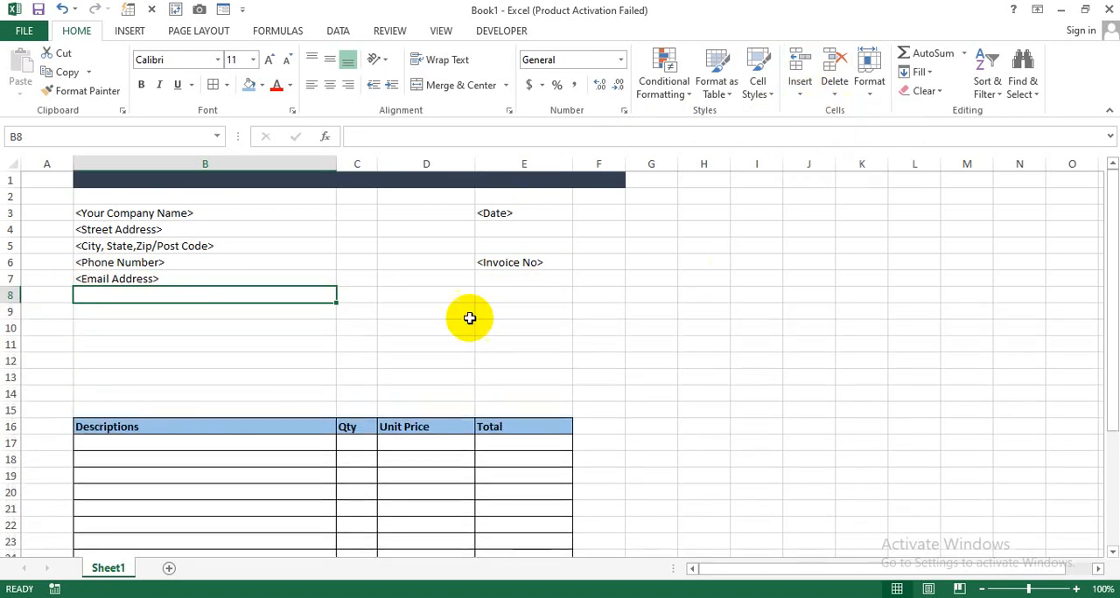
- Enter the label "Bill To" in B10, above the item table
{"action": "left_click", "coordinate": [292, 325]}
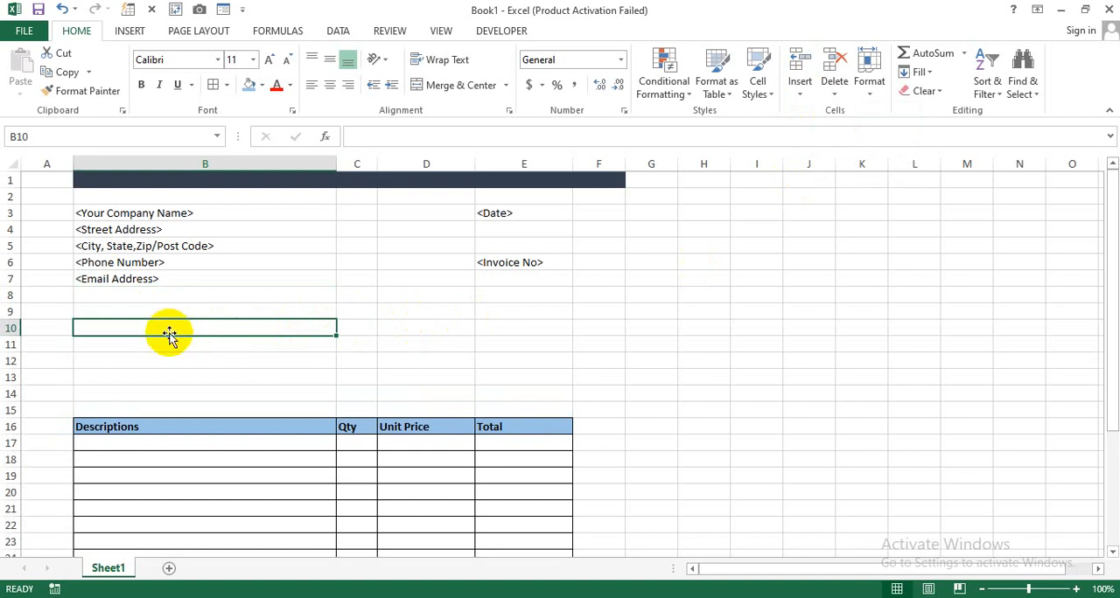
{"action": "type", "text": "Bill To"}
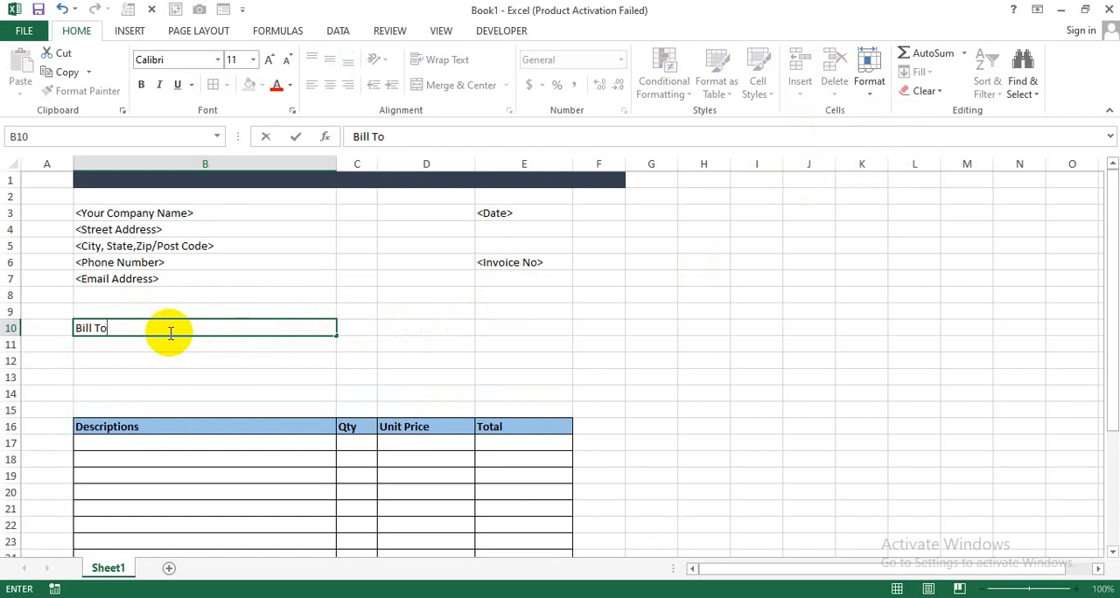
{"action": "key", "text": "Tab"}
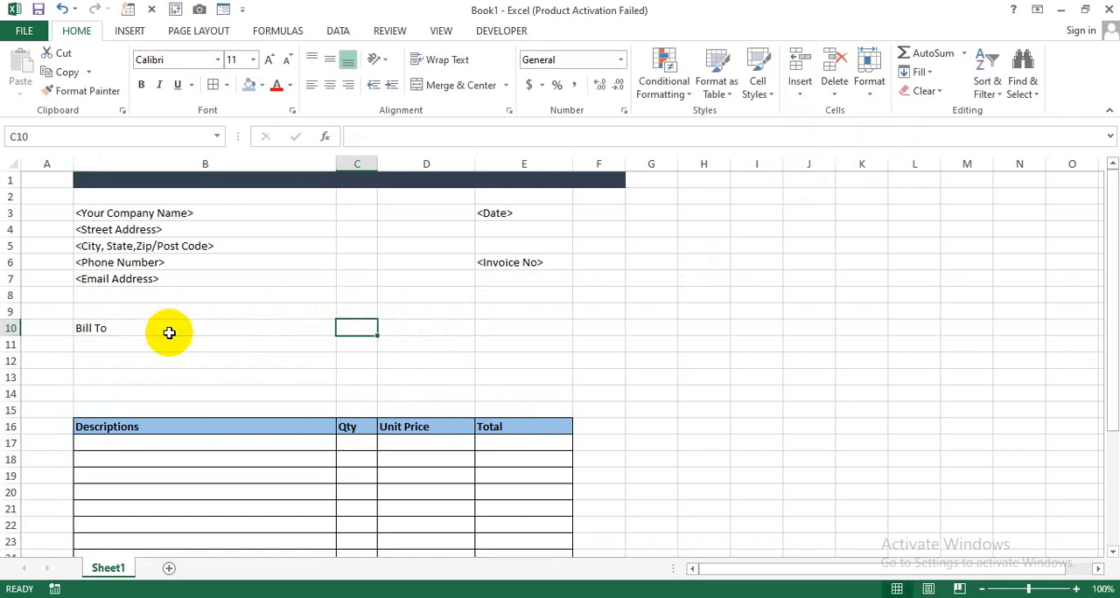
- Extend the "Bill To" label in B10 with a colon and a long line of underscores as a fill-in blank
{"action": "double_click", "coordinate": [170, 333]}
{"action": "double_click", "coordinate": [178, 333]}
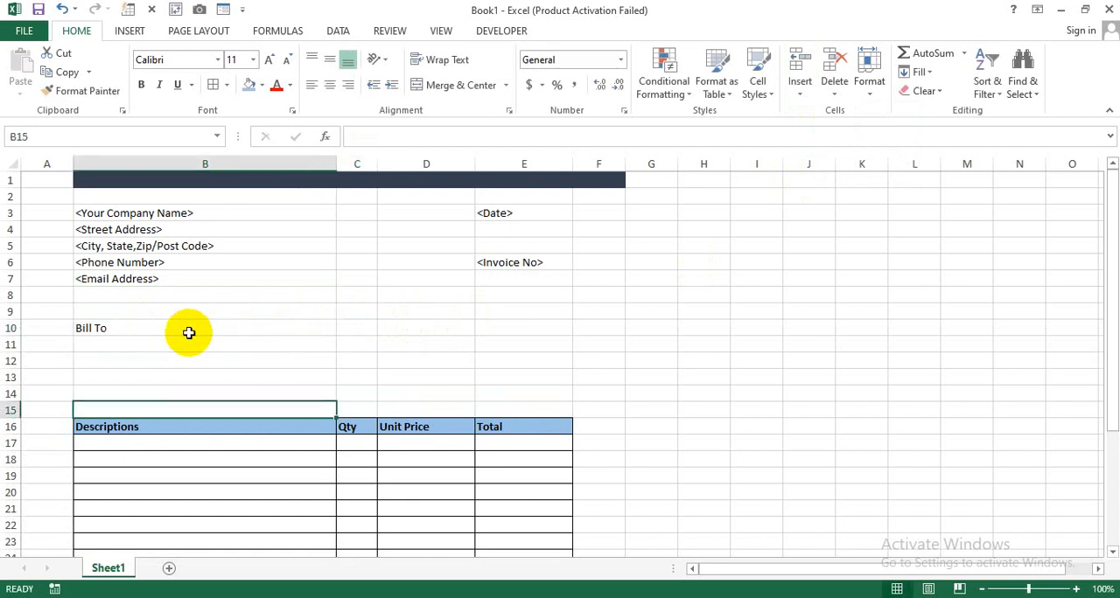
{"action": "left_click", "coordinate": [189, 332]}
{"action": "double_click", "coordinate": [192, 329]}
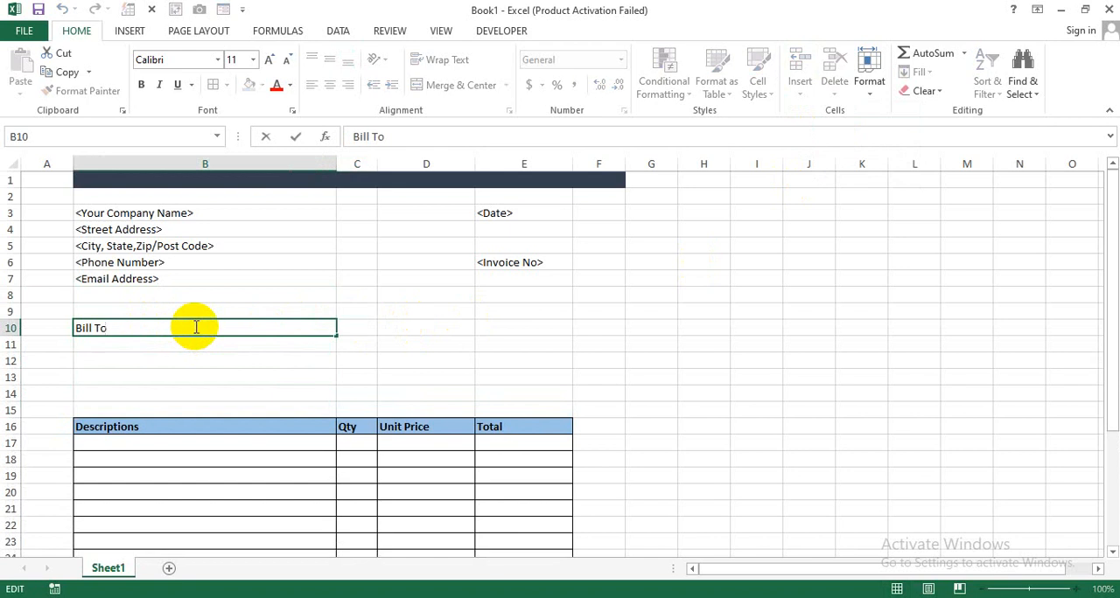
{"action": "type", "text": ": ____________________________"}
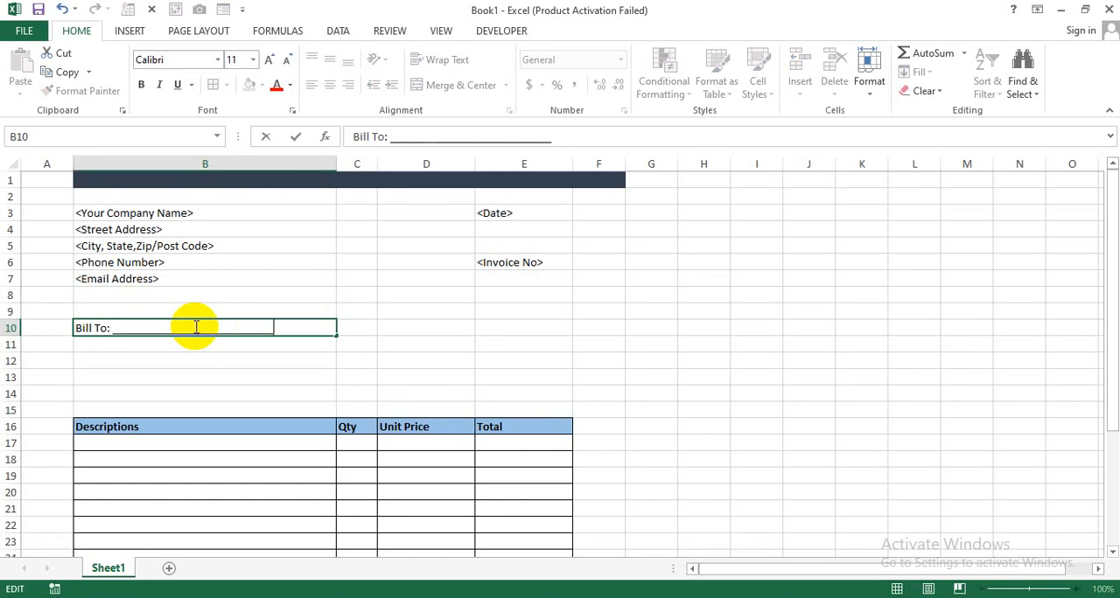
{"action": "type", "text": "________"}
{"action": "left_click", "coordinate": [184, 355]}
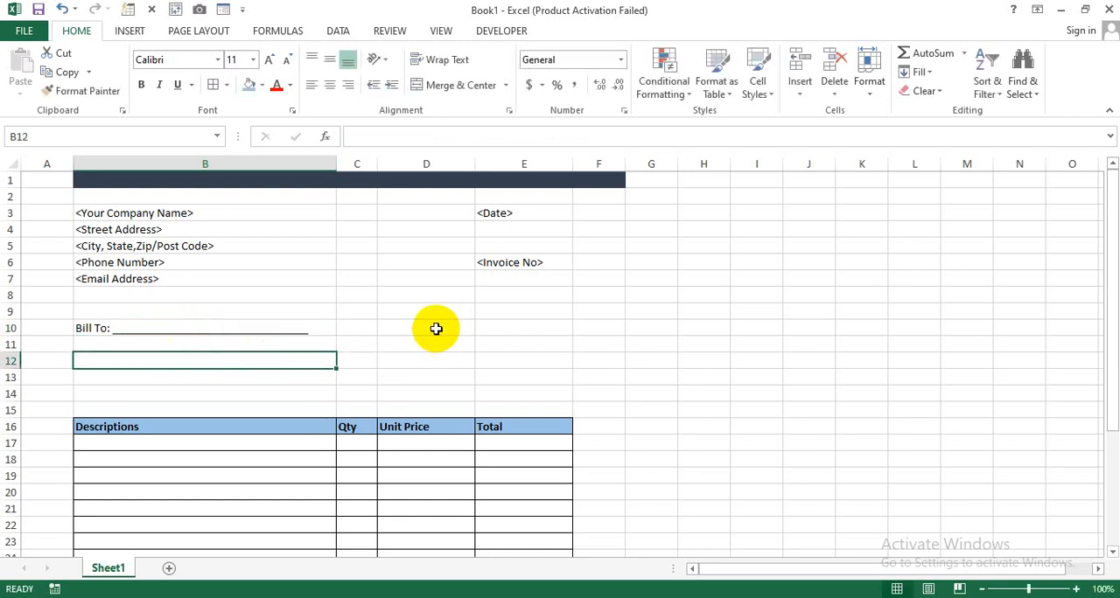
- Merge and center cells D10:E10, on the same row as the Bill To line
{"action": "left_click_drag", "start_coordinate": [435, 328], "coordinate": [519, 328]}
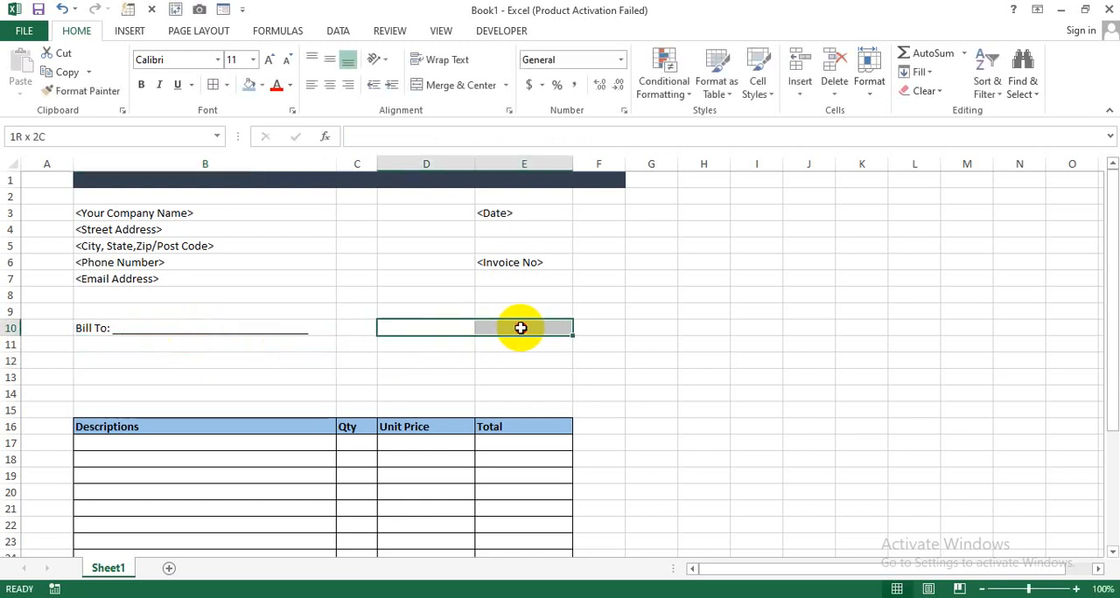
{"action": "left_click_drag", "start_coordinate": [519, 328], "coordinate": [519, 328]}
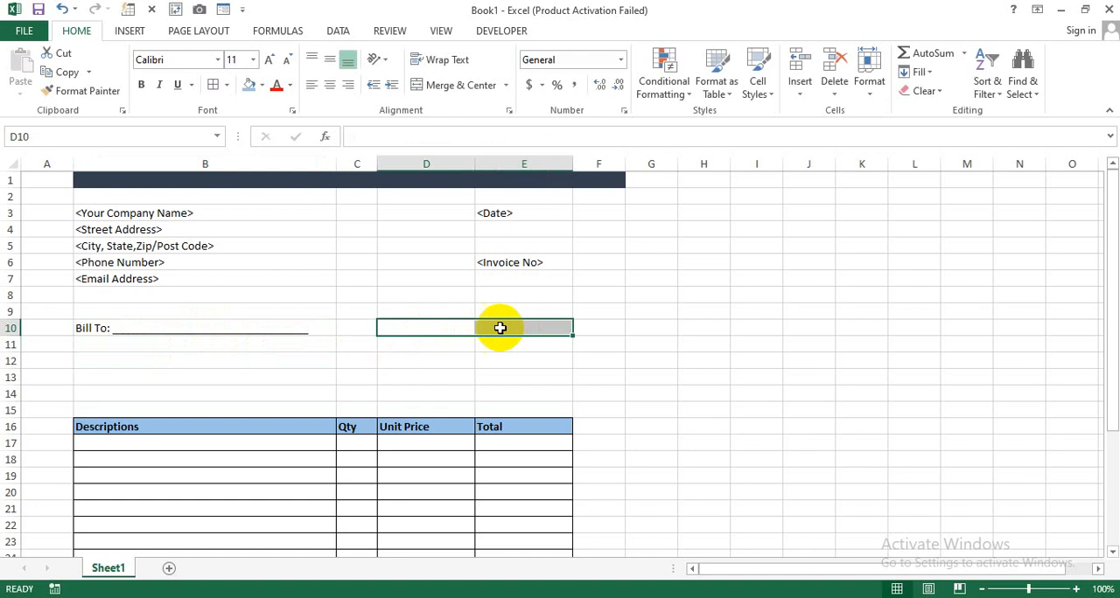
{"action": "left_click", "coordinate": [462, 87]}
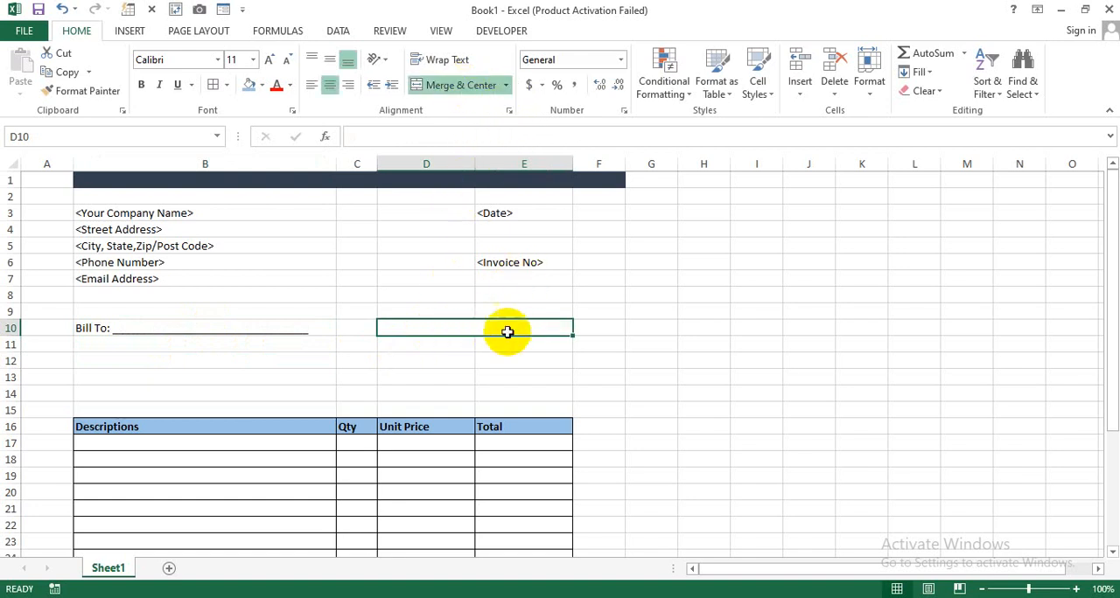
{"action": "left_click", "coordinate": [650, 361]}
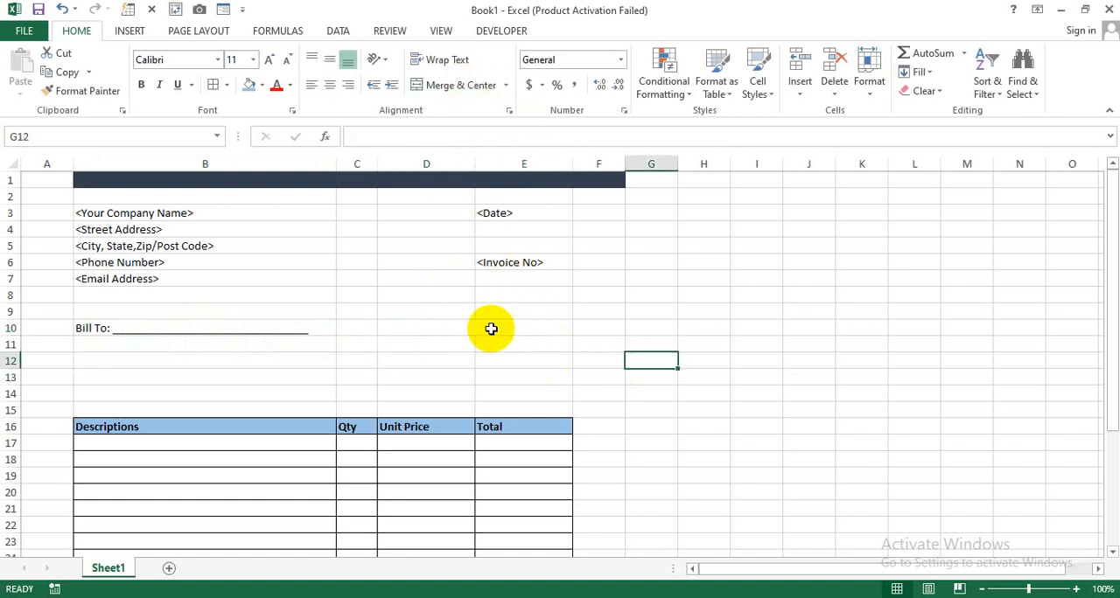
- Enter the label "Ship To:" in the merged cell D10
{"action": "left_click", "coordinate": [481, 328]}
{"action": "type", "text": "Ship"}
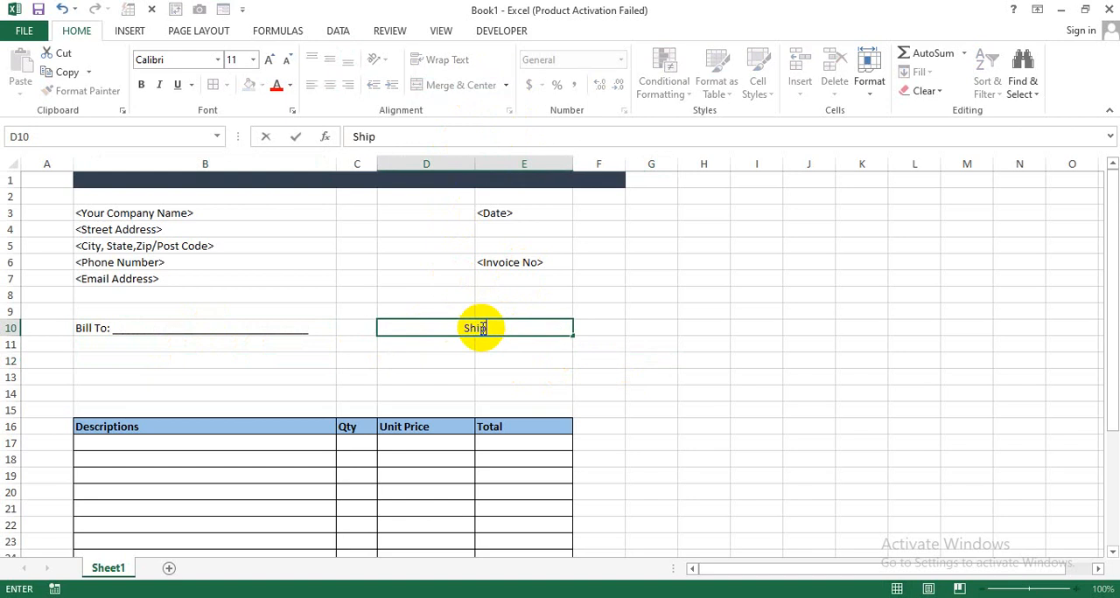
{"action": "type", "text": " TO:"}
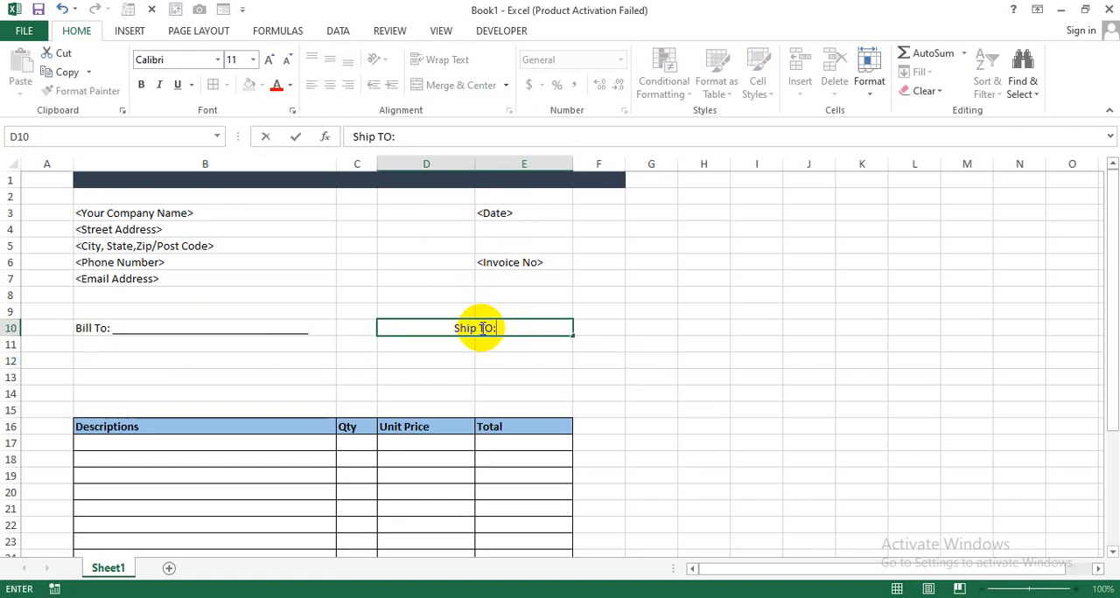
{"action": "key", "text": "BackSpace"}
{"action": "key", "text": "BackSpace"}
{"action": "type", "text": "o:"}
{"action": "key", "text": "Return"}
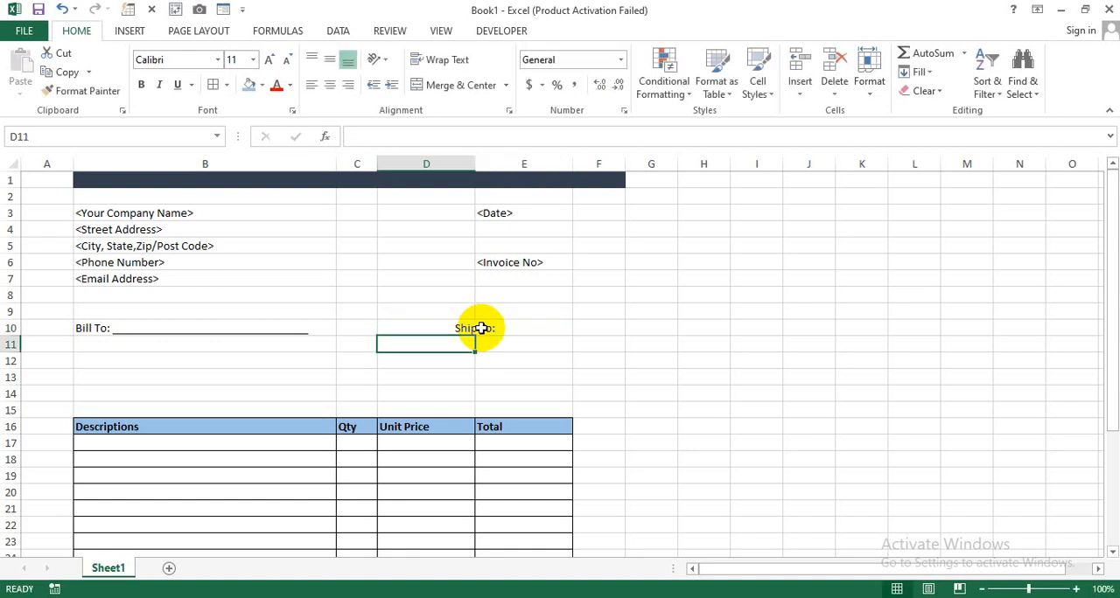
- Extend the "Ship To:" label in D10 with a line of underscores nearly filling the merged cell as a fill-in blank
{"action": "double_click", "coordinate": [503, 328]}
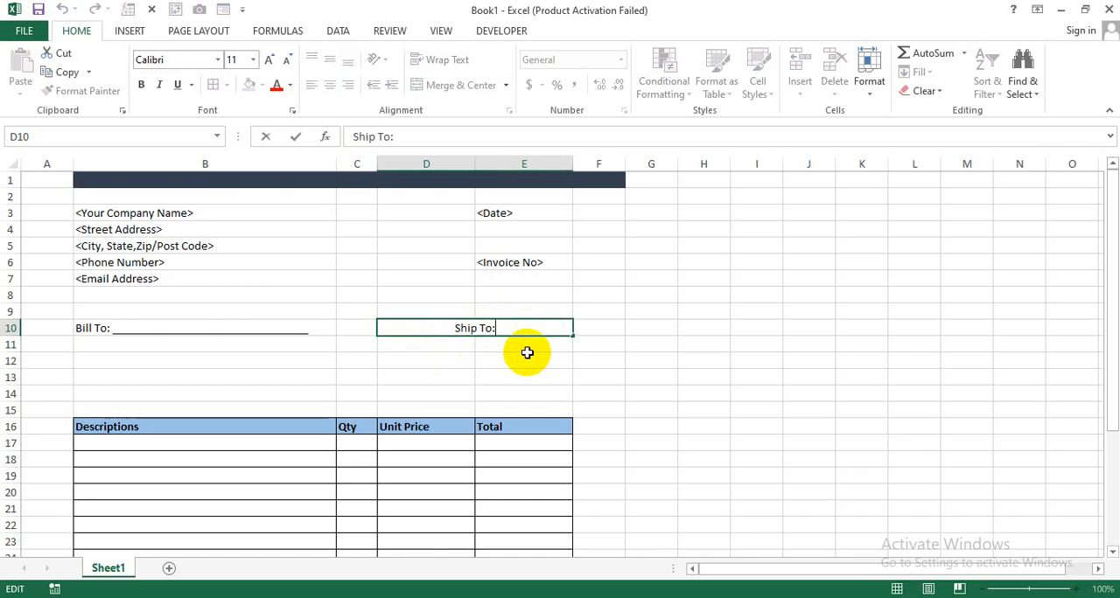
{"action": "type", "text": "__________"}
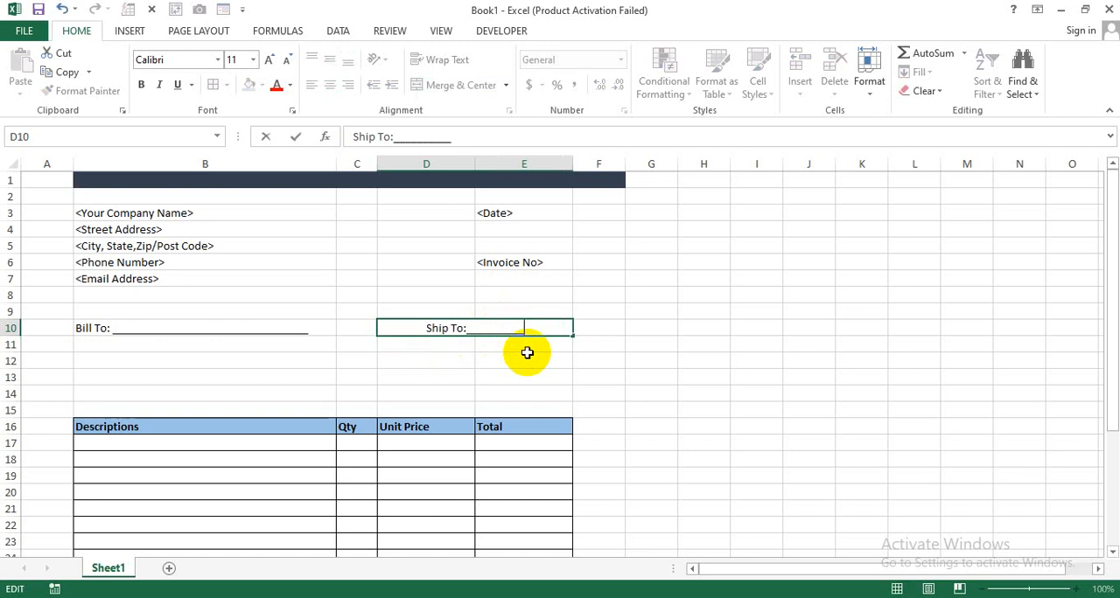
{"action": "type", "text": "____________"}
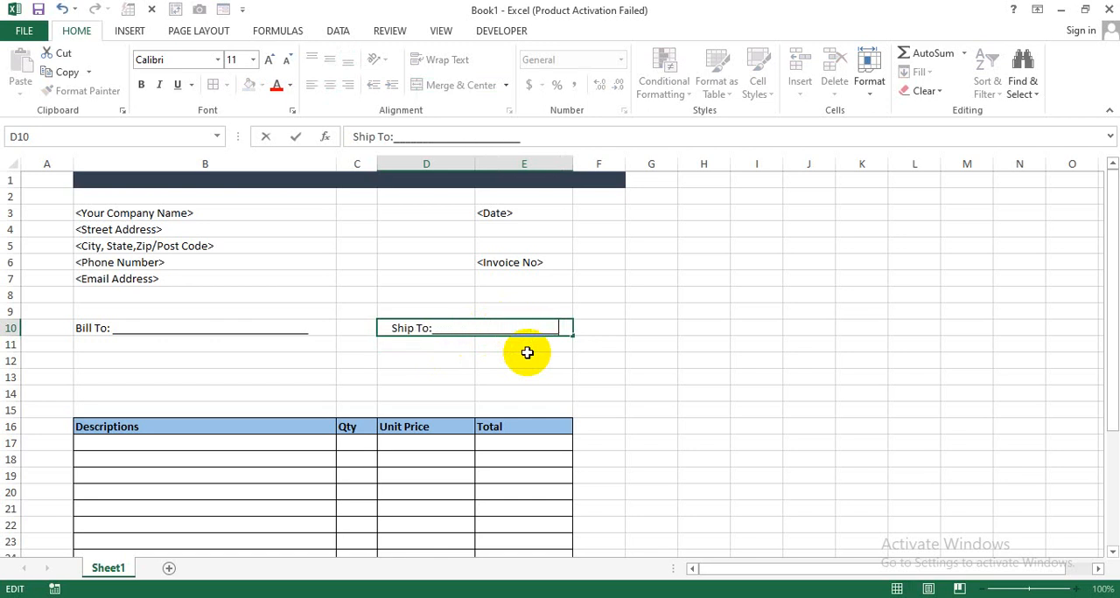
{"action": "type", "text": "__"}
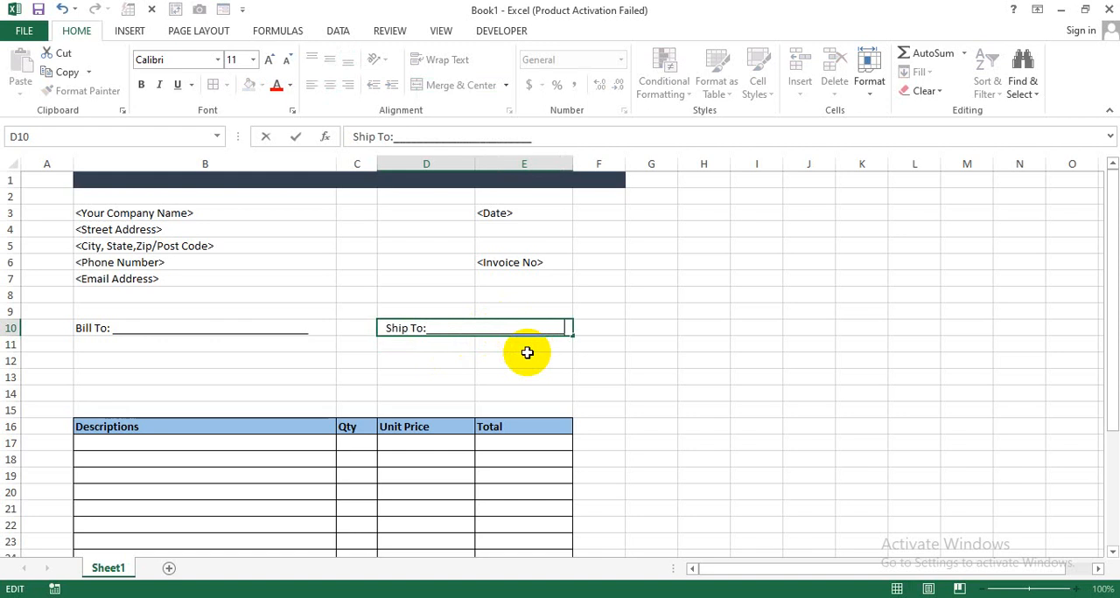
{"action": "key", "text": "Return"}
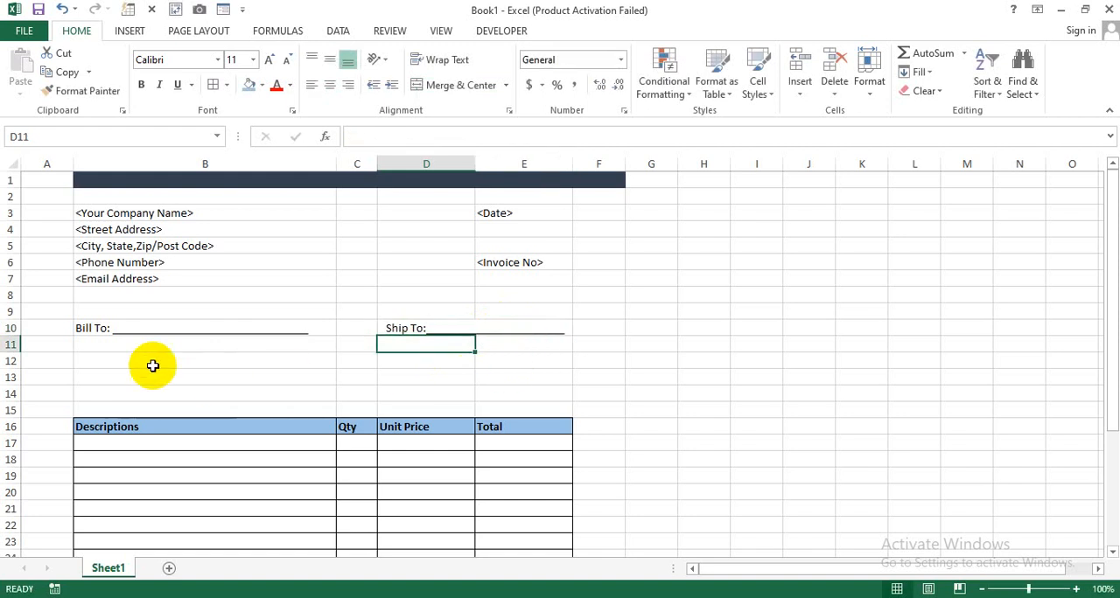
- Enter the placeholder "<Client Name>" in B12, below the Bill To line
{"action": "left_click", "coordinate": [156, 346]}
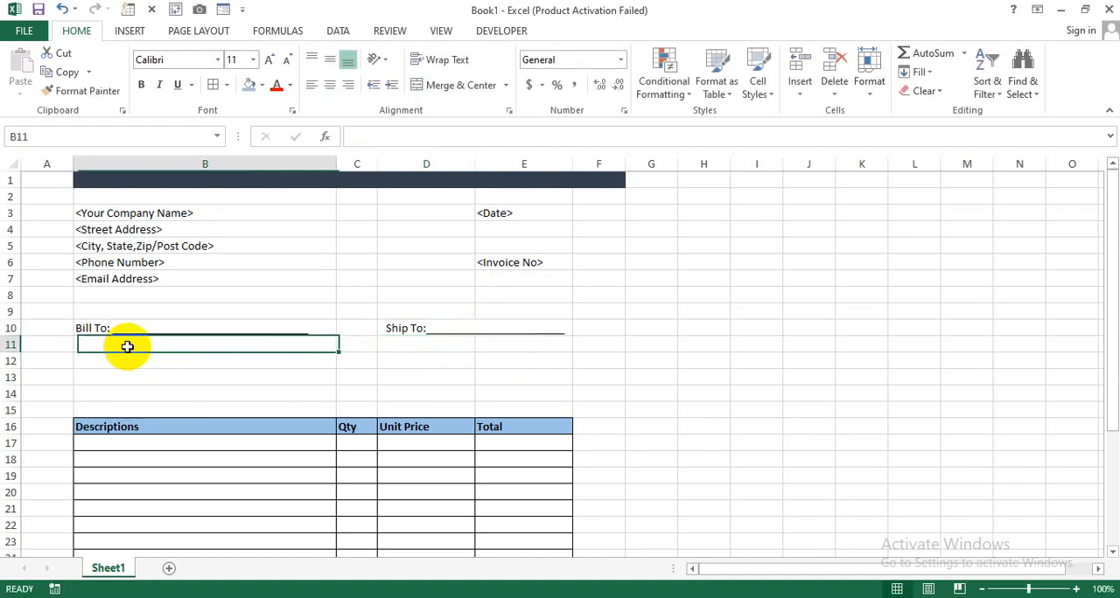
{"action": "left_click", "coordinate": [428, 357]}
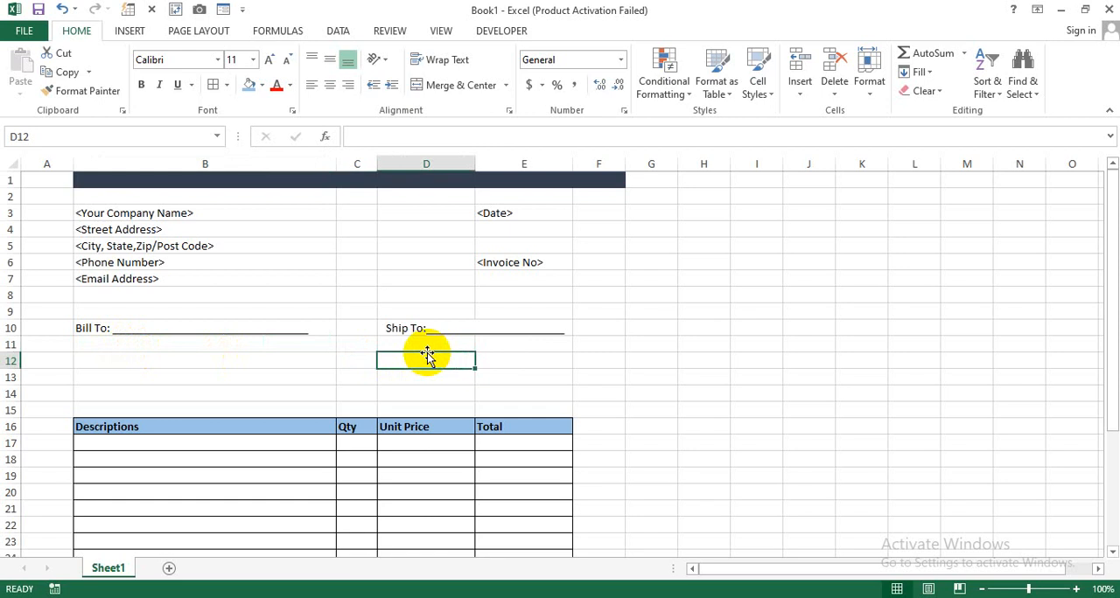
{"action": "left_click", "coordinate": [223, 346]}
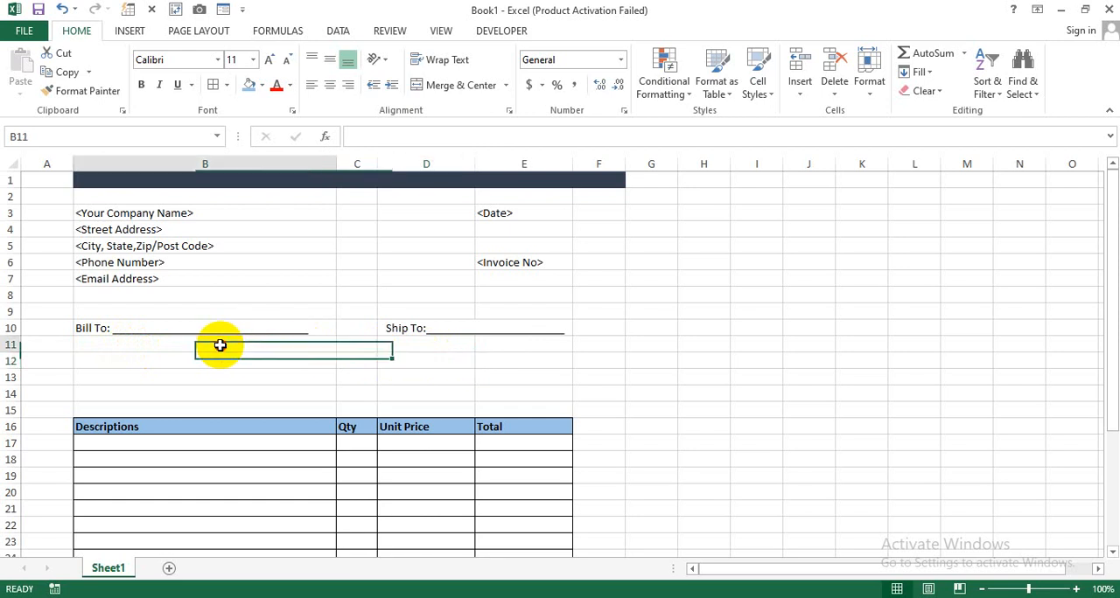
{"action": "left_click", "coordinate": [258, 369]}
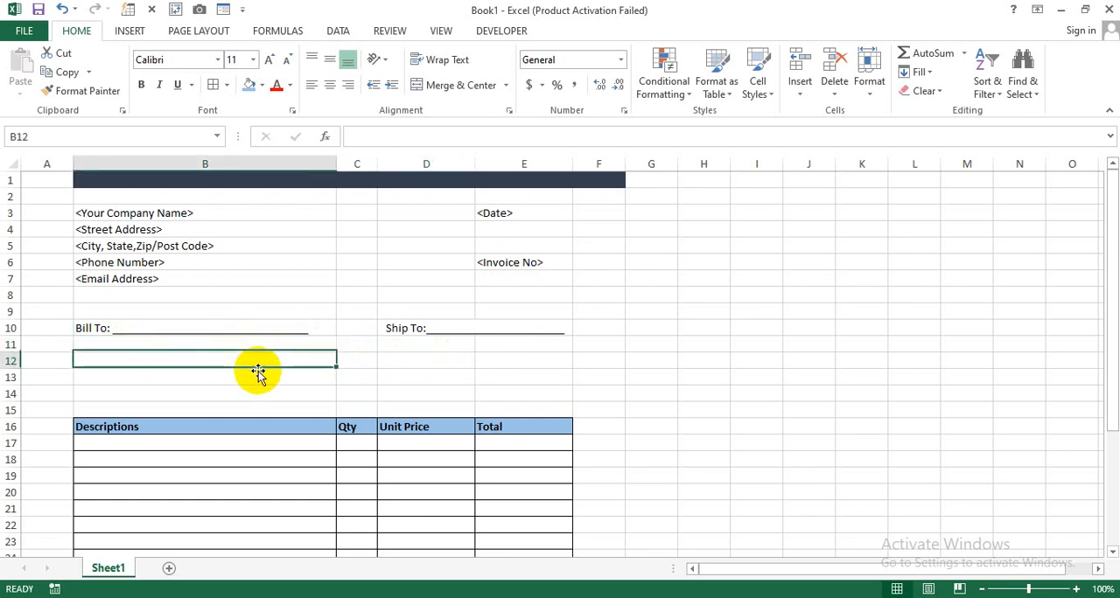
{"action": "type", "text": "<"}
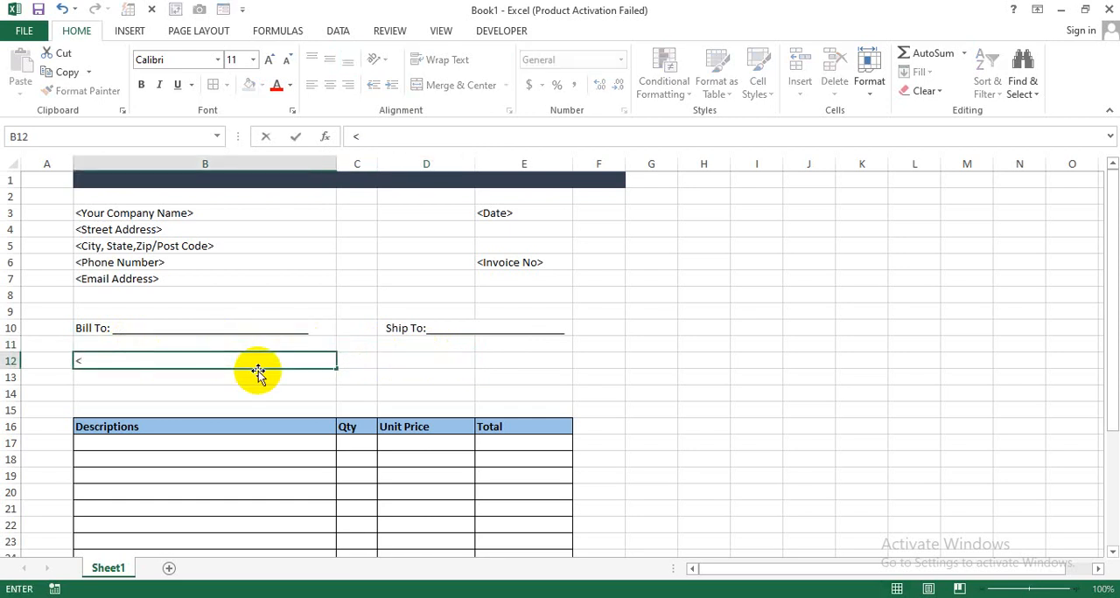
{"action": "type", "text": "Client Na"}
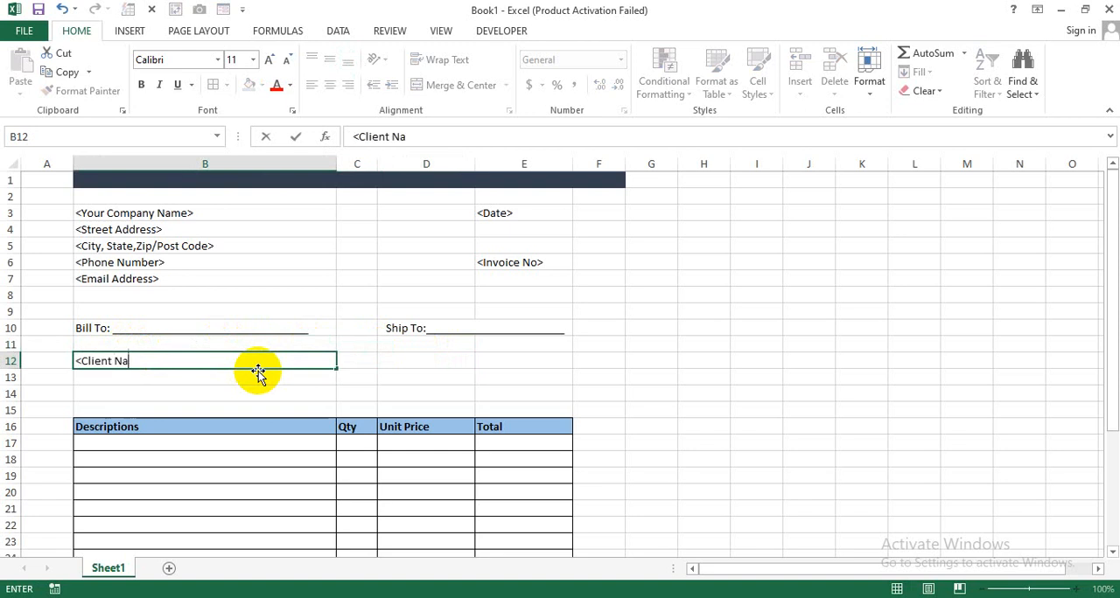
{"action": "type", "text": "me>"}
{"action": "key", "text": "Return"}
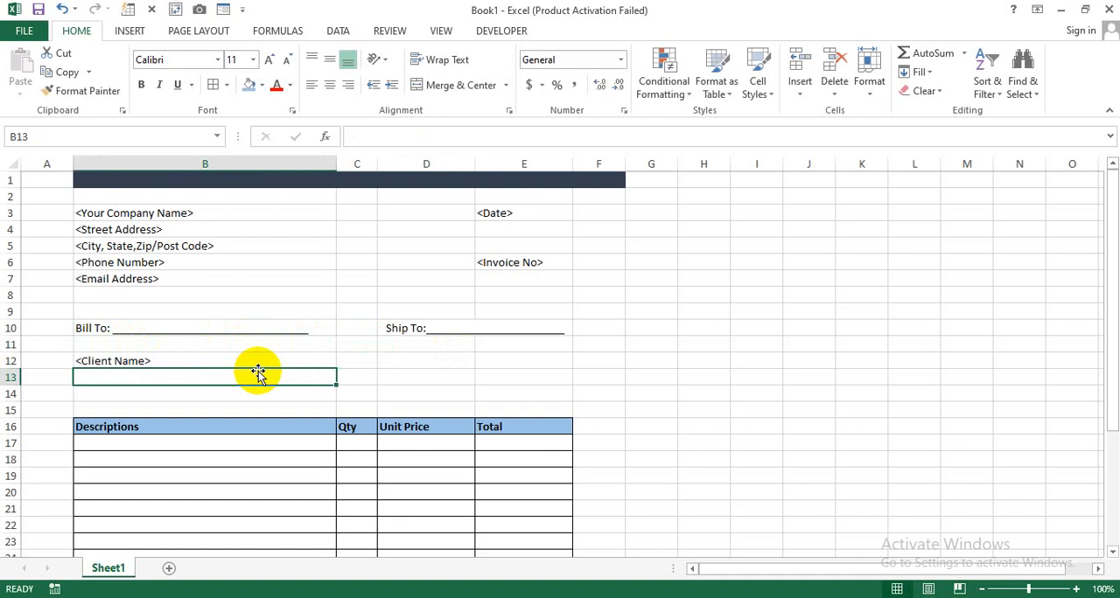
- Enter the placeholder "<Contact No>" in B13, under the client name
{"action": "type", "text": "<Contact "}
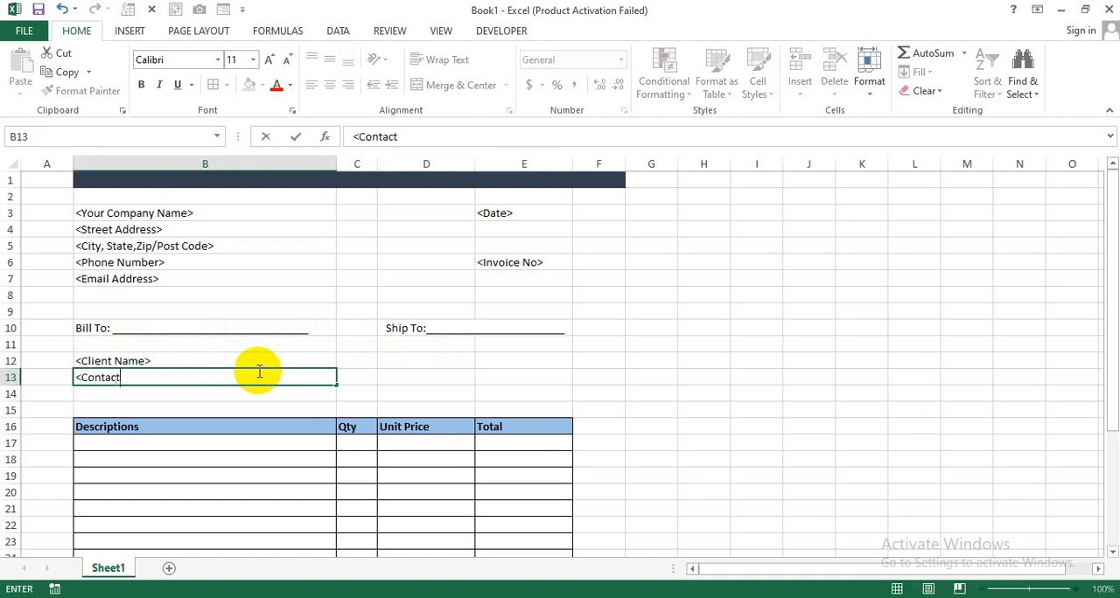
{"action": "type", "text": "No>"}
{"action": "key", "text": "Return"}
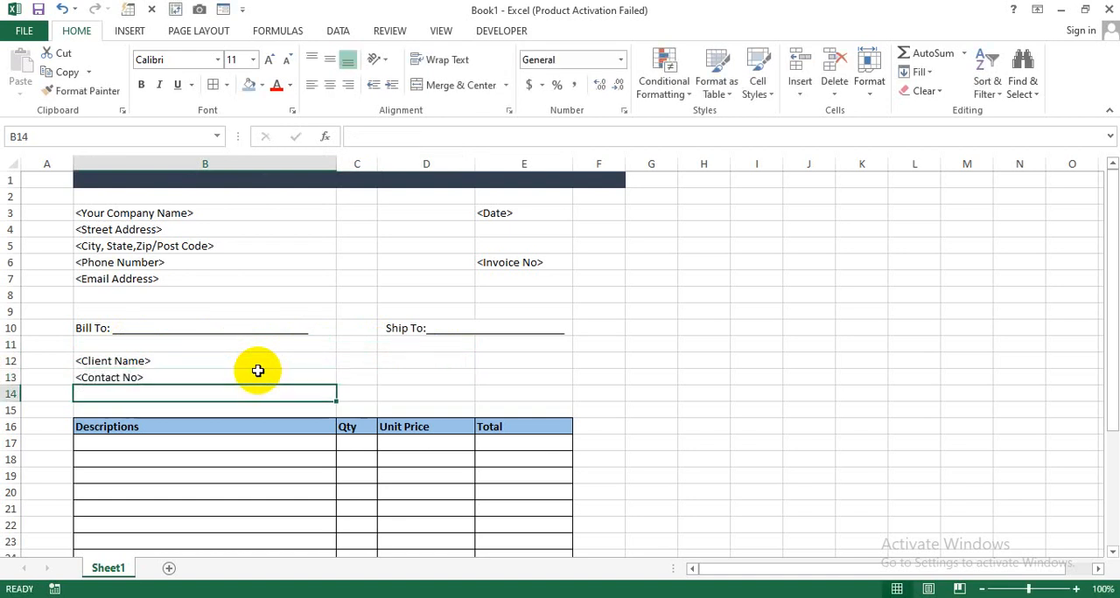
- Enter the placeholder "<Address>" in B14, under the contact number
{"action": "type", "text": "<Adress"}
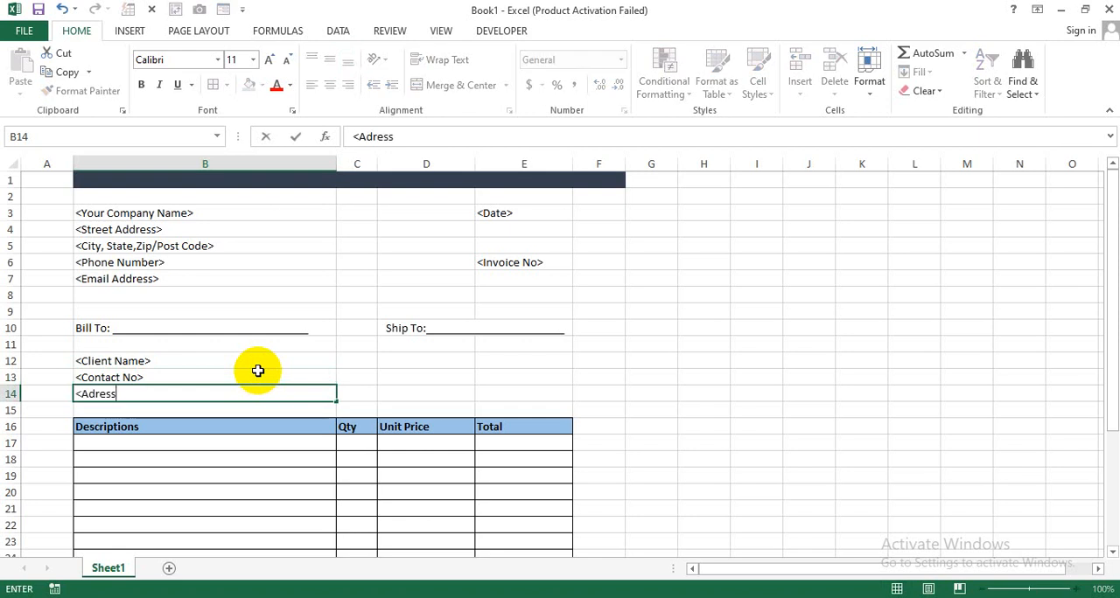
{"action": "type", "text": ">"}
{"action": "key", "text": "BackSpace"}
{"action": "key", "text": "BackSpace"}
{"action": "key", "text": "BackSpace"}
{"action": "key", "text": "BackSpace"}
{"action": "key", "text": "BackSpace"}
{"action": "type", "text": "dress>"}
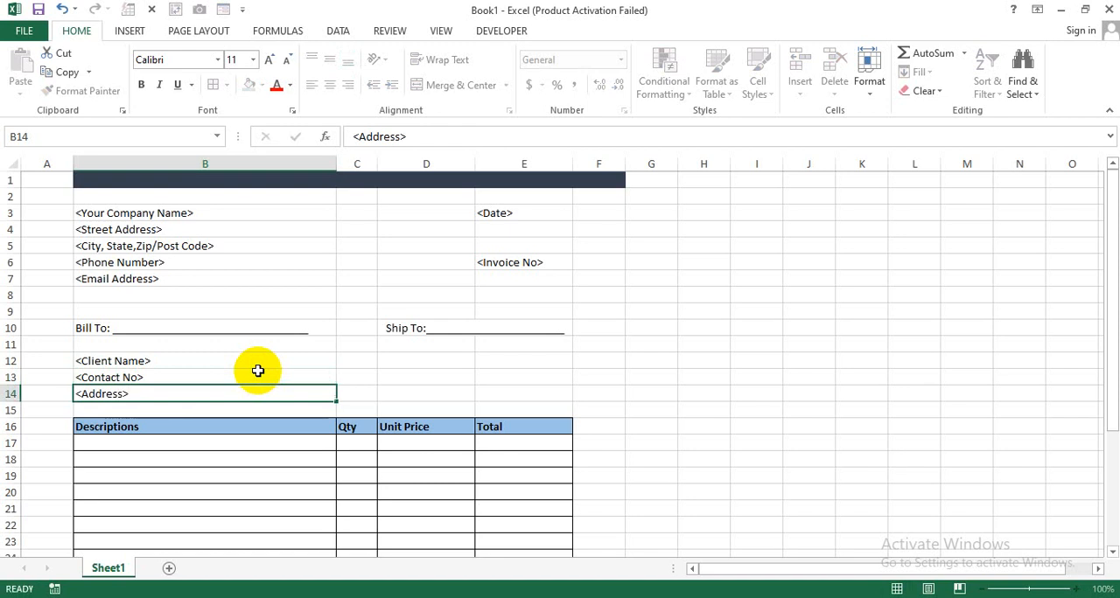
{"action": "key", "text": "Return"}
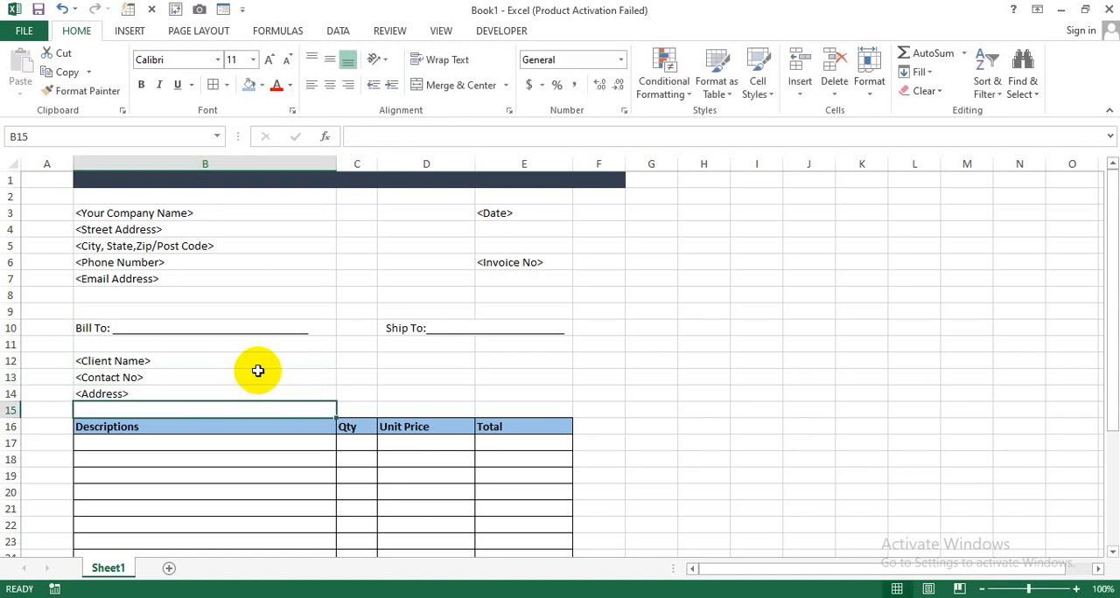
- Enter the placeholder "<Phone>" in B15, directly above the item table
{"action": "type", "text": "<Pho"}
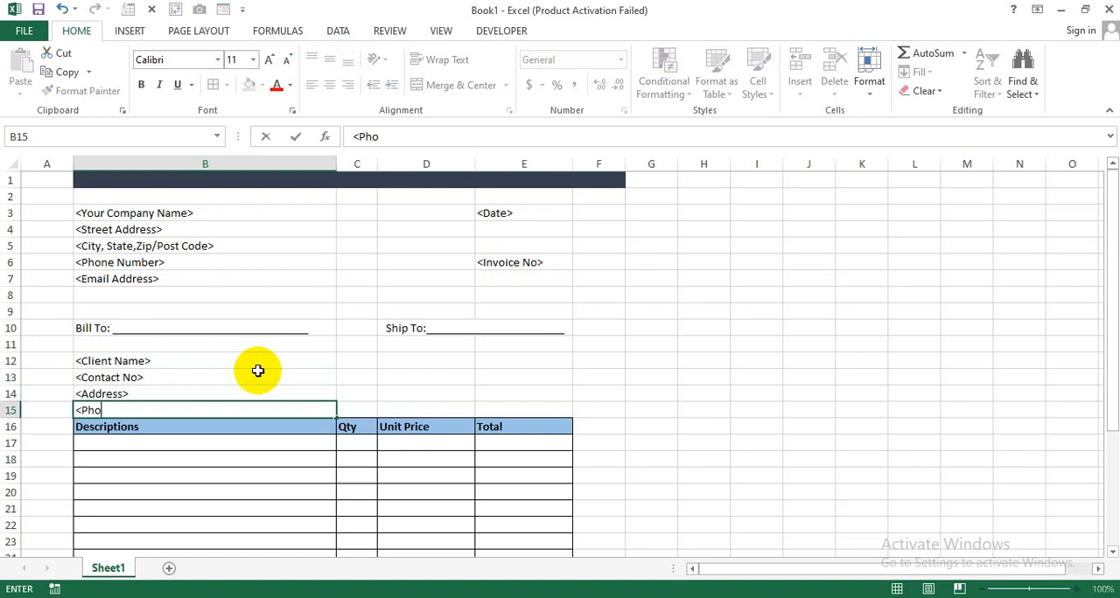
{"action": "type", "text": "ne>"}
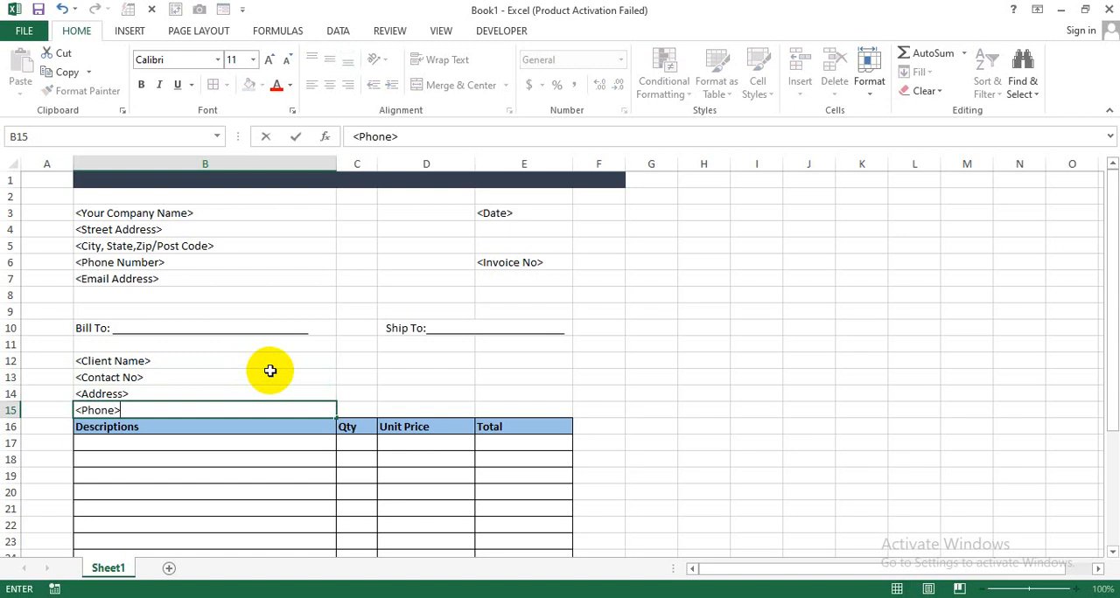
{"action": "left_click", "coordinate": [356, 395]}
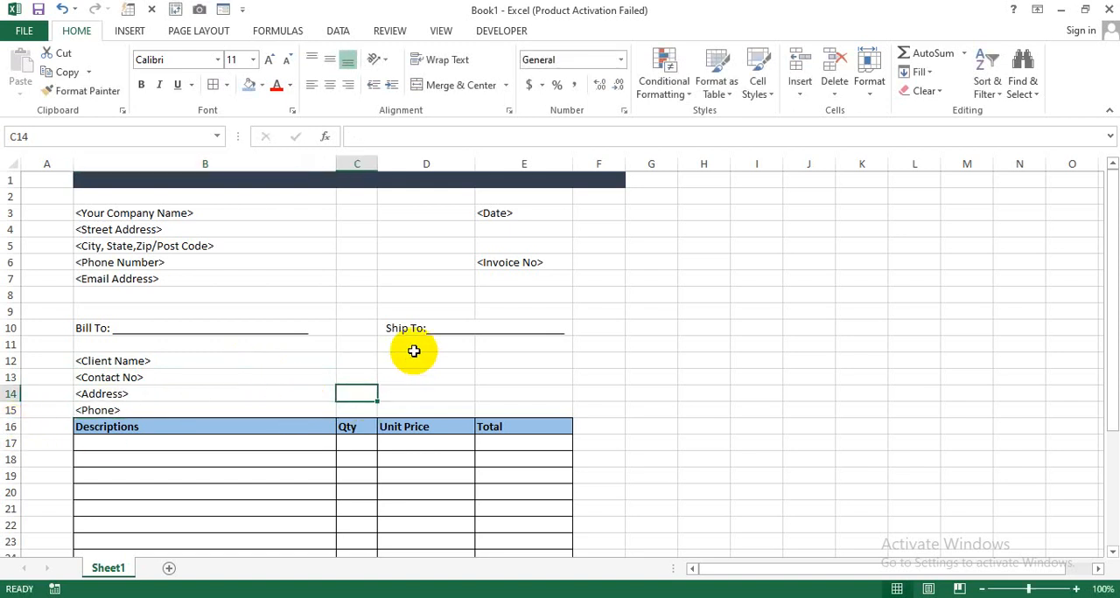
- Merge and center D12:E12, and merge columns D and E across on each row of D12:E15, below the Ship To line
{"action": "left_click_drag", "start_coordinate": [409, 361], "coordinate": [504, 360]}
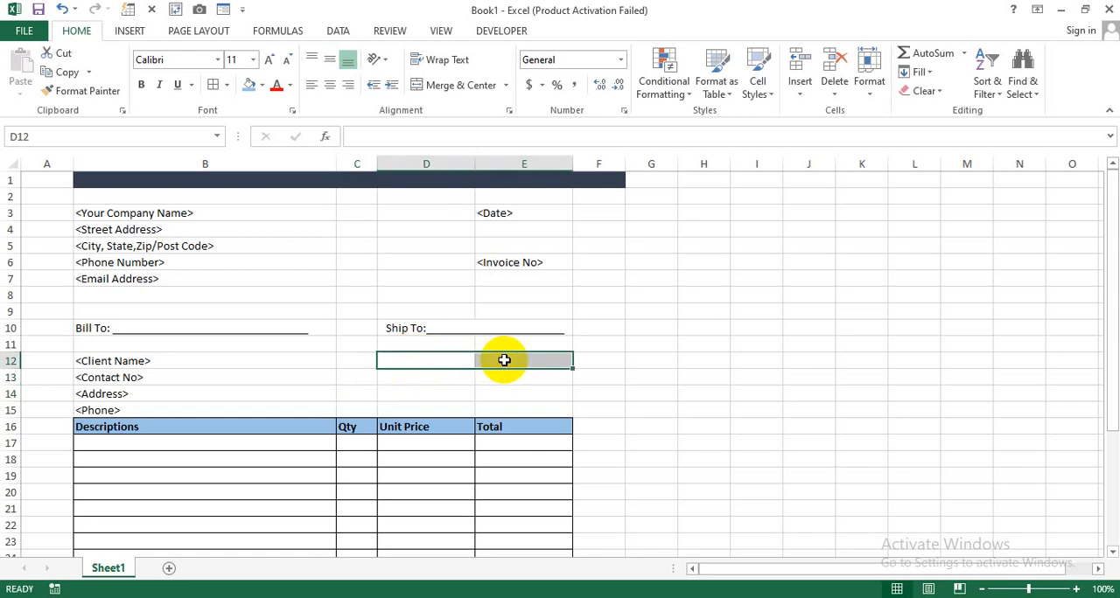
{"action": "left_click", "coordinate": [483, 85]}
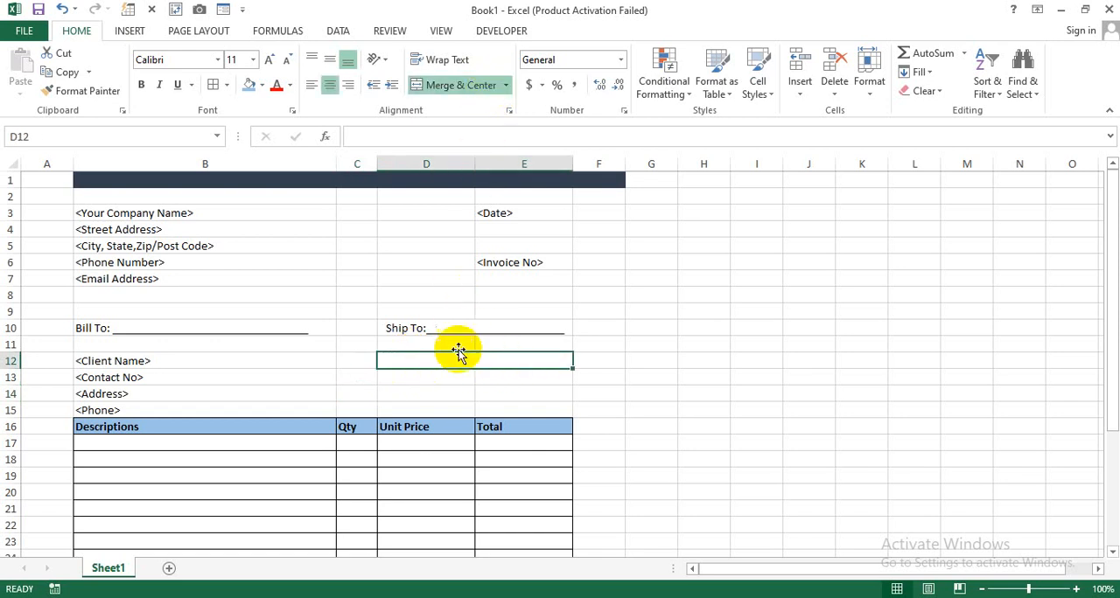
{"action": "left_click_drag", "start_coordinate": [458, 352], "coordinate": [452, 410]}
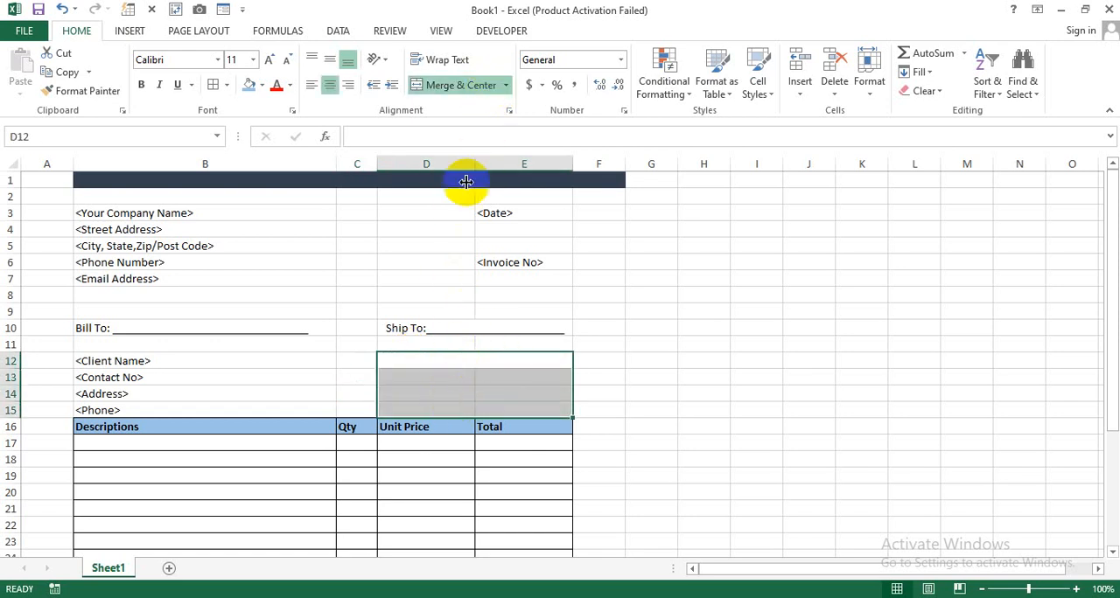
{"action": "left_click", "coordinate": [506, 84]}
{"action": "left_click", "coordinate": [495, 122]}
{"action": "left_click", "coordinate": [632, 374]}
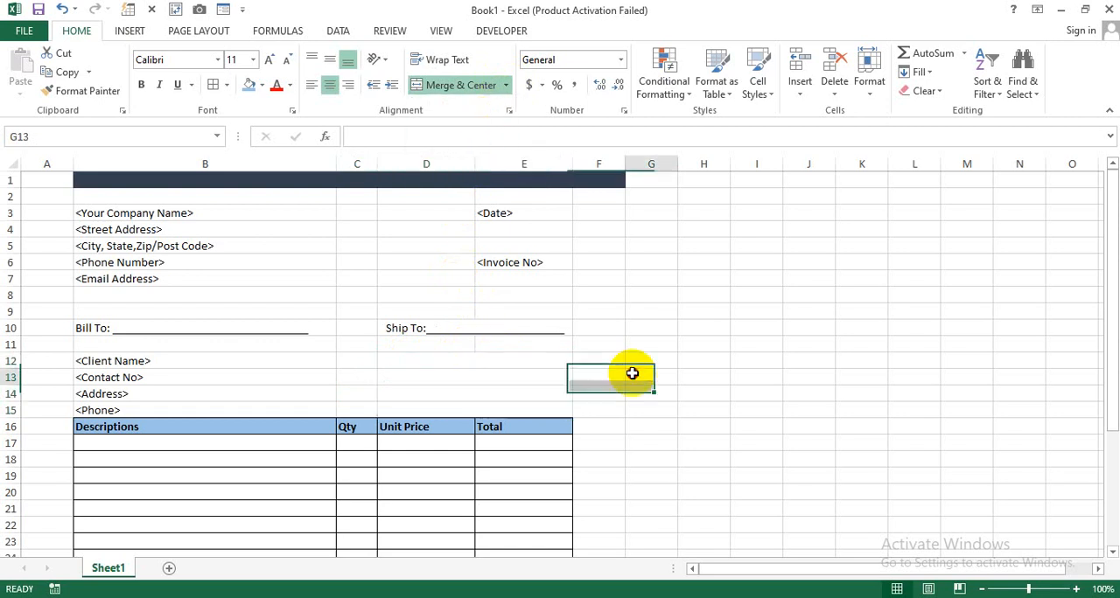
- Enter the placeholder "<Name/Dept>" in the merged cell D12, below the Ship To line
{"action": "left_click", "coordinate": [442, 364]}
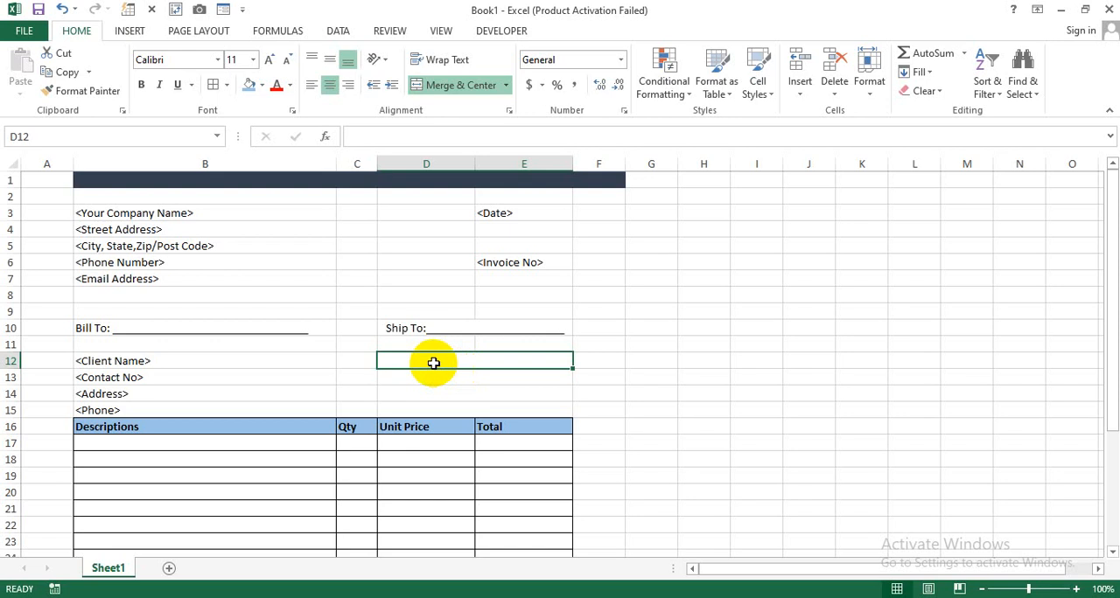
{"action": "type", "text": "<"}
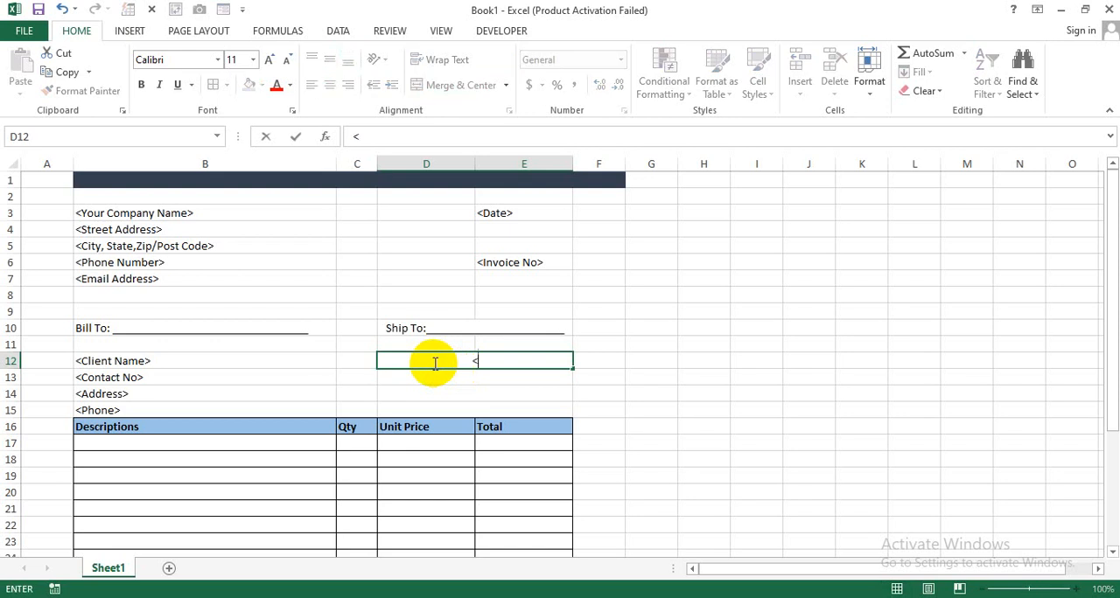
{"action": "type", "text": "Name/Dept"}
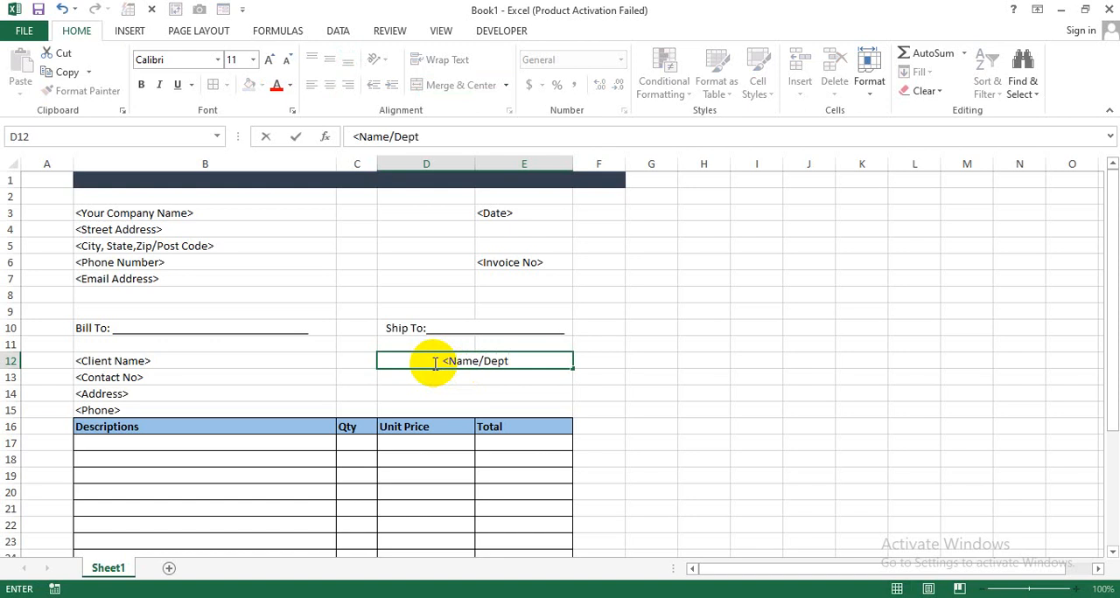
{"action": "type", "text": ">"}
{"action": "left_click", "coordinate": [613, 393]}
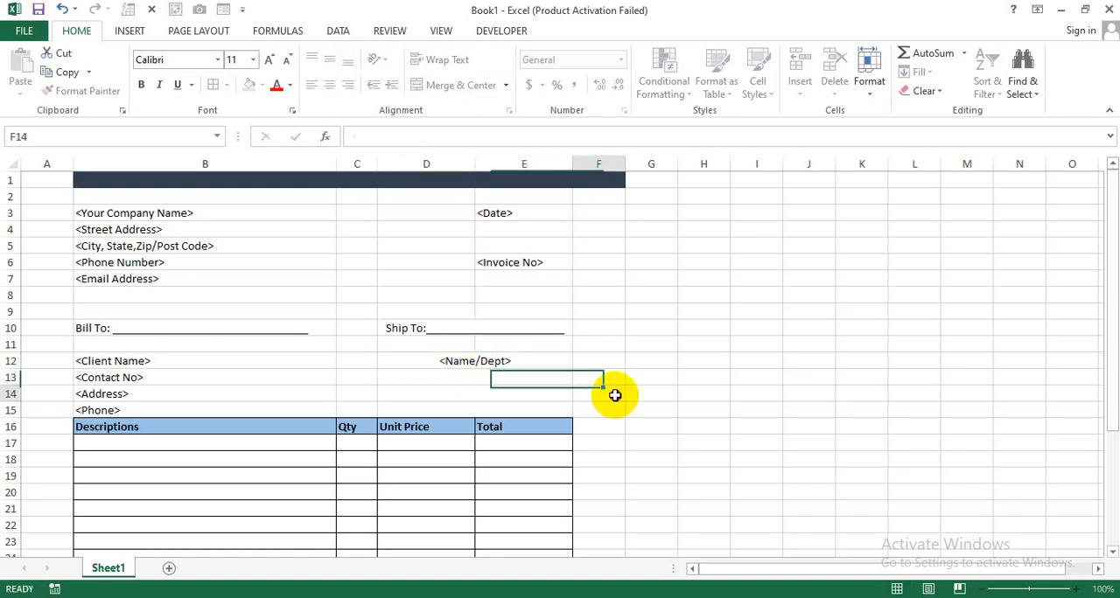
- Left-align the "<Name/Dept>" placeholder in the merged cell D12
{"action": "left_click", "coordinate": [479, 361]}
{"action": "left_click", "coordinate": [457, 85]}
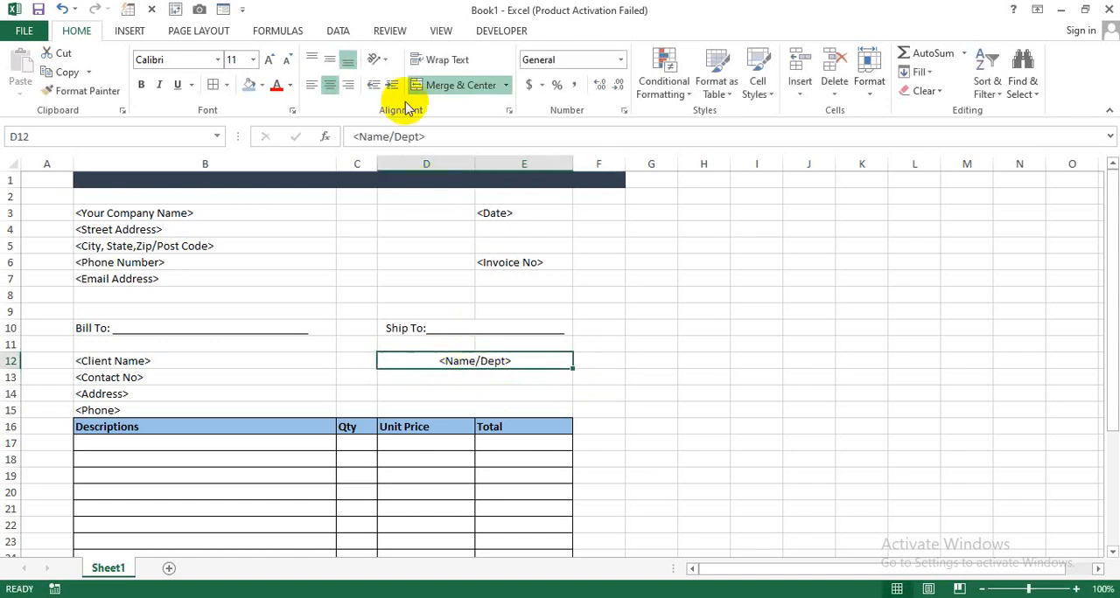
{"action": "left_click", "coordinate": [311, 85]}
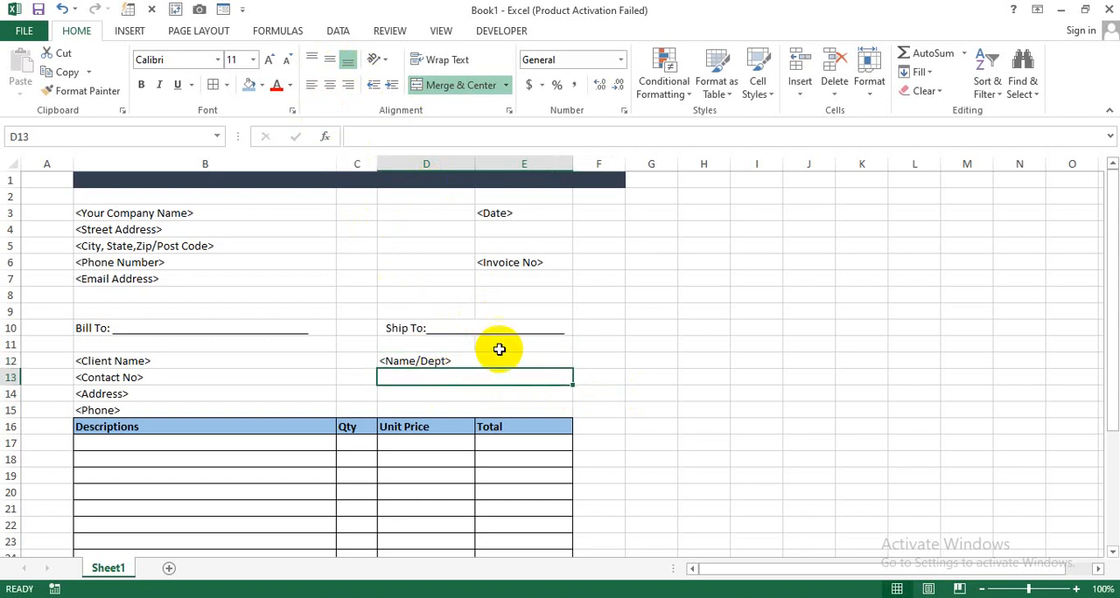
- Enter the placeholder "<Client Name>" in the merged cell D13, under the name/department line
{"action": "left_click", "coordinate": [644, 374]}
{"action": "left_click", "coordinate": [544, 375]}
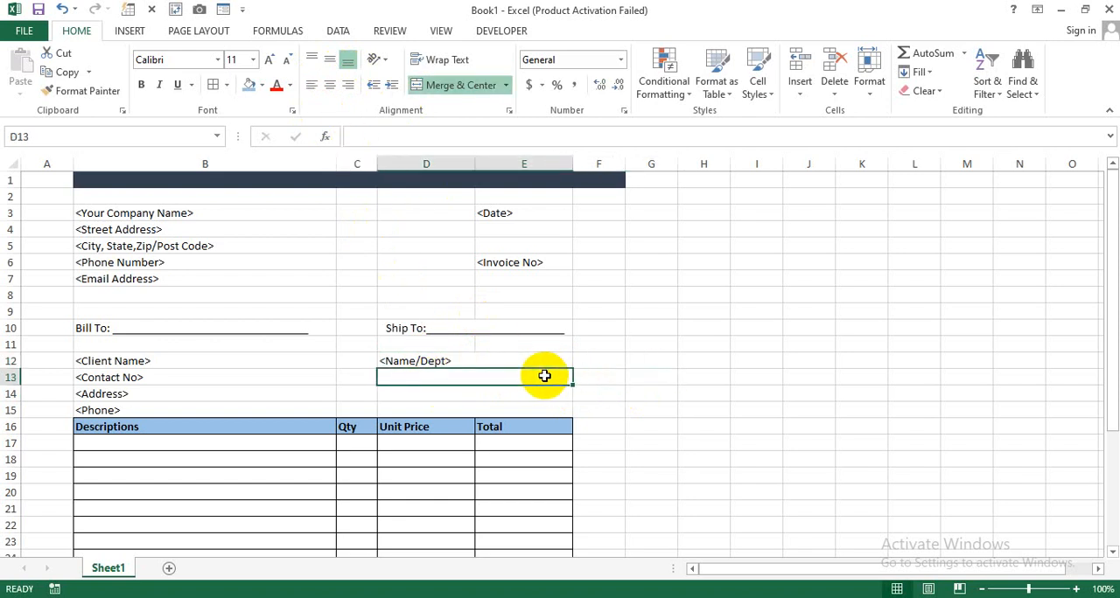
{"action": "type", "text": "<Client Name>"}
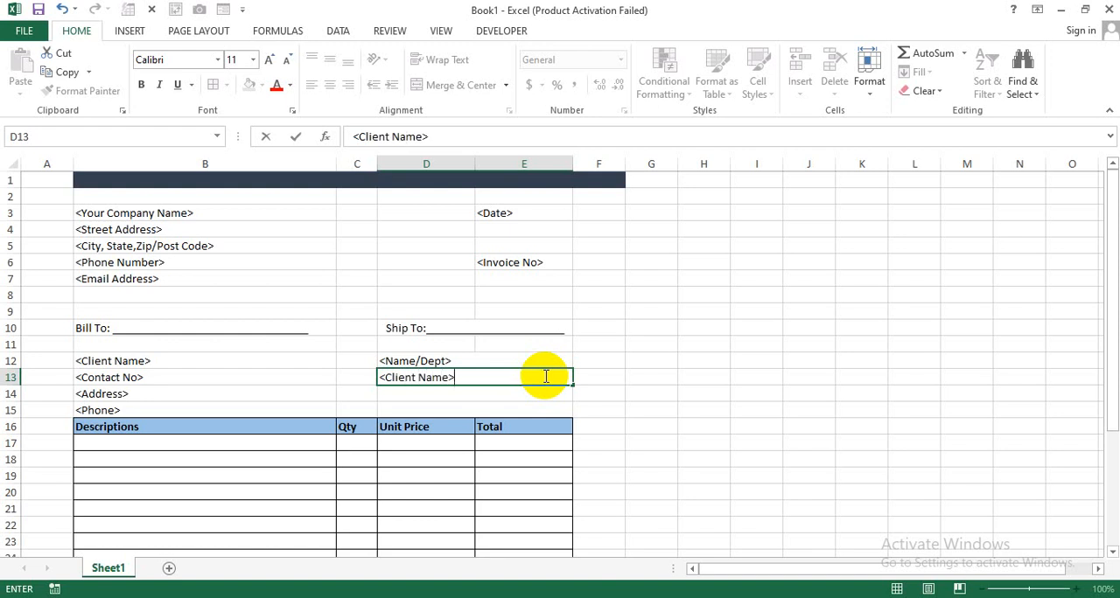
{"action": "key", "text": "Return"}
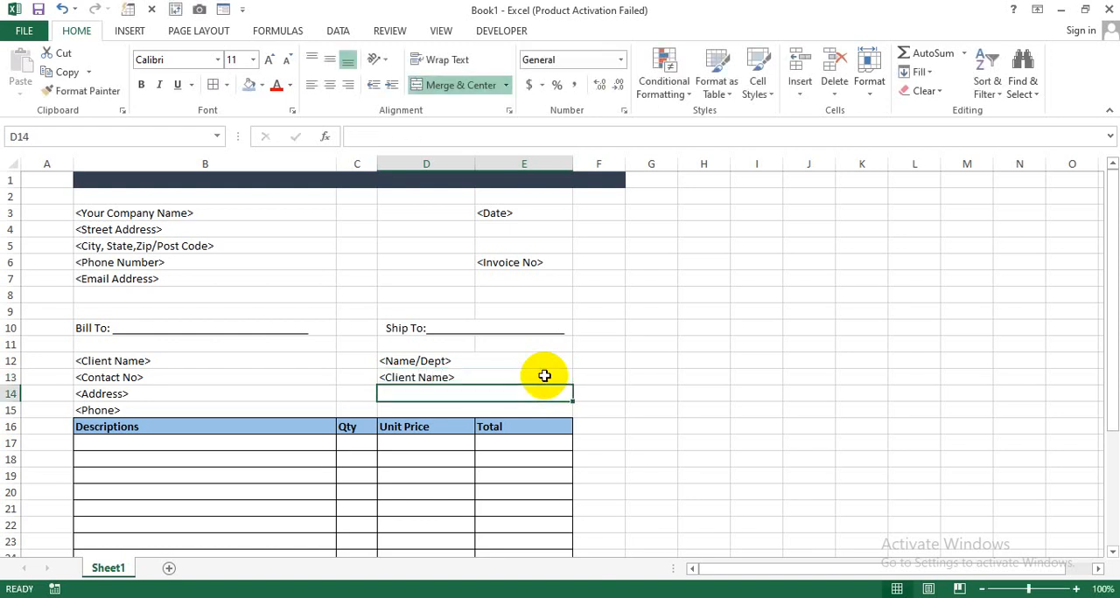
- Enter the placeholders "<Address>" in D14 and "<Phone>" in D15 of the Ship To section
{"action": "type", "text": "<Addre"}
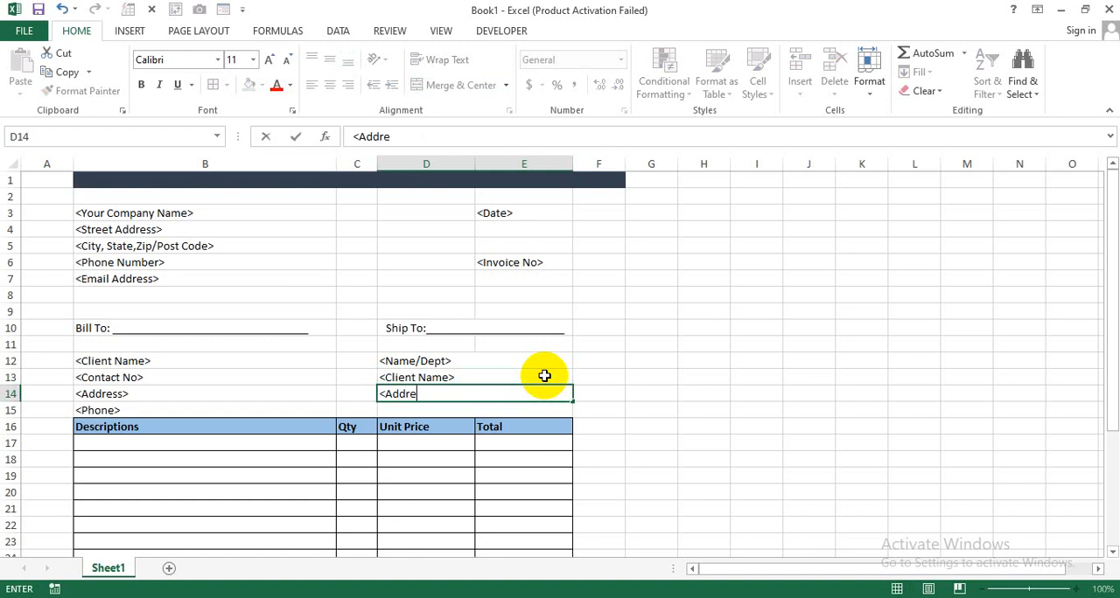
{"action": "type", "text": "ss>"}
{"action": "key", "text": "Return"}
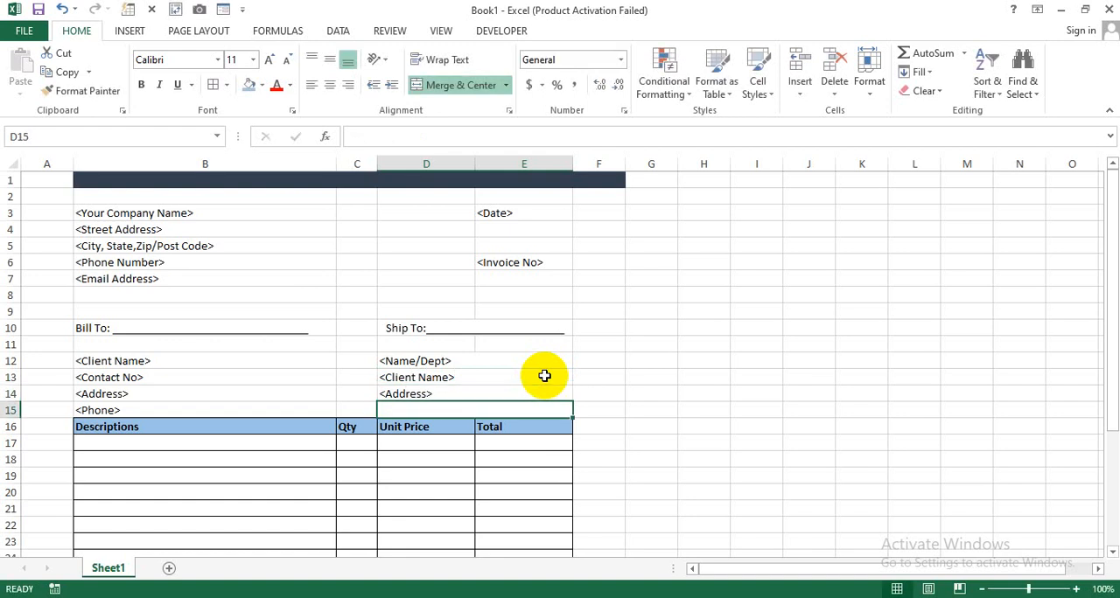
{"action": "type", "text": "<Pho"}
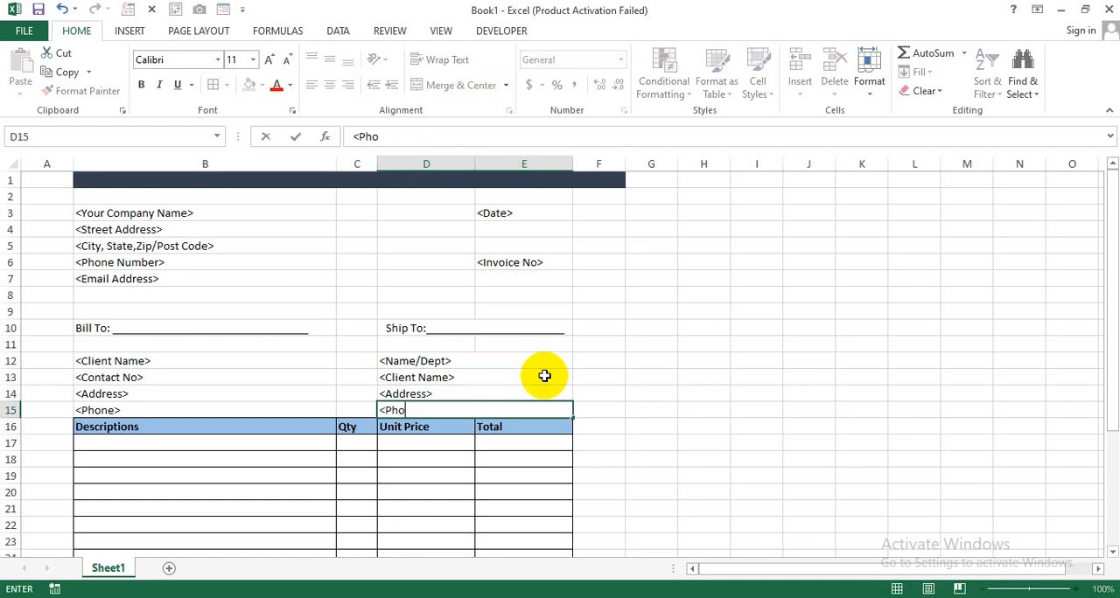
{"action": "type", "text": "ne>"}
{"action": "key", "text": "Return"}
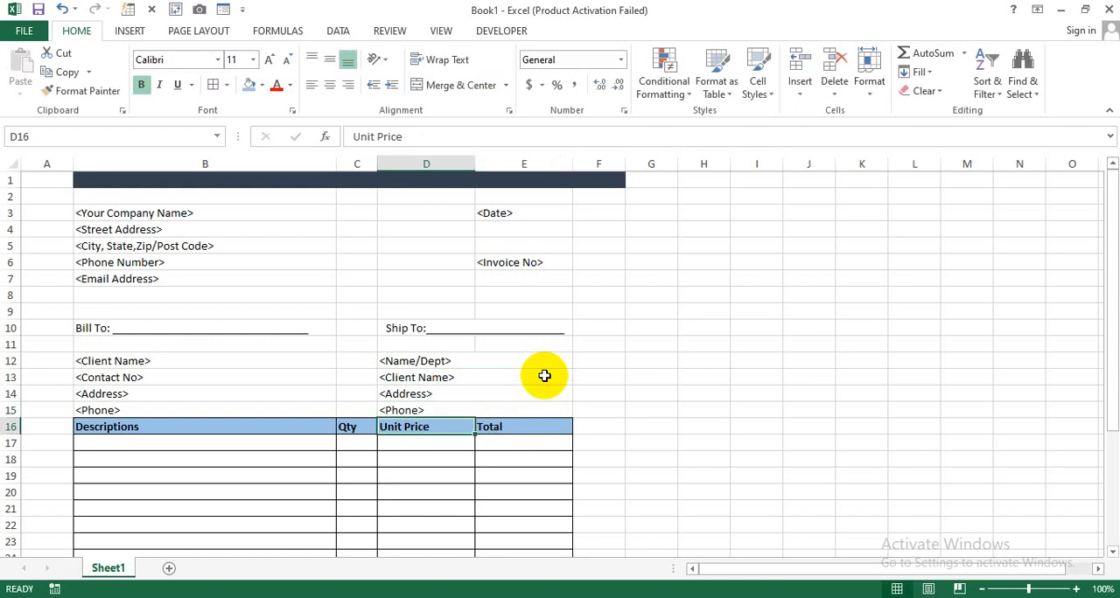
- Insert a blank row at row 16, between the phone placeholders and the item table header
{"action": "left_click", "coordinate": [654, 407]}
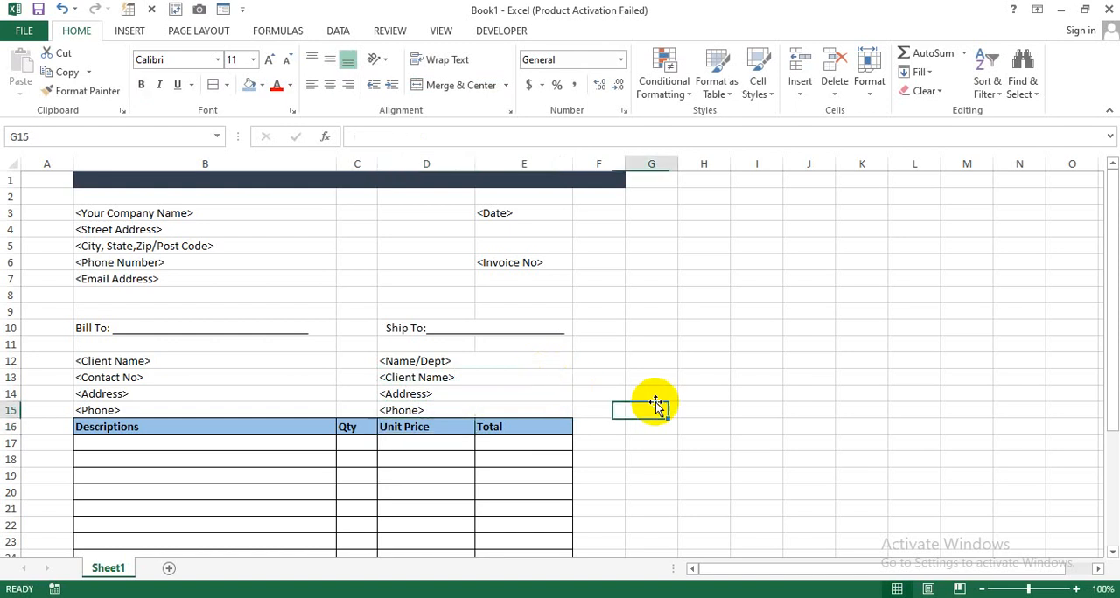
{"action": "left_click", "coordinate": [18, 427]}
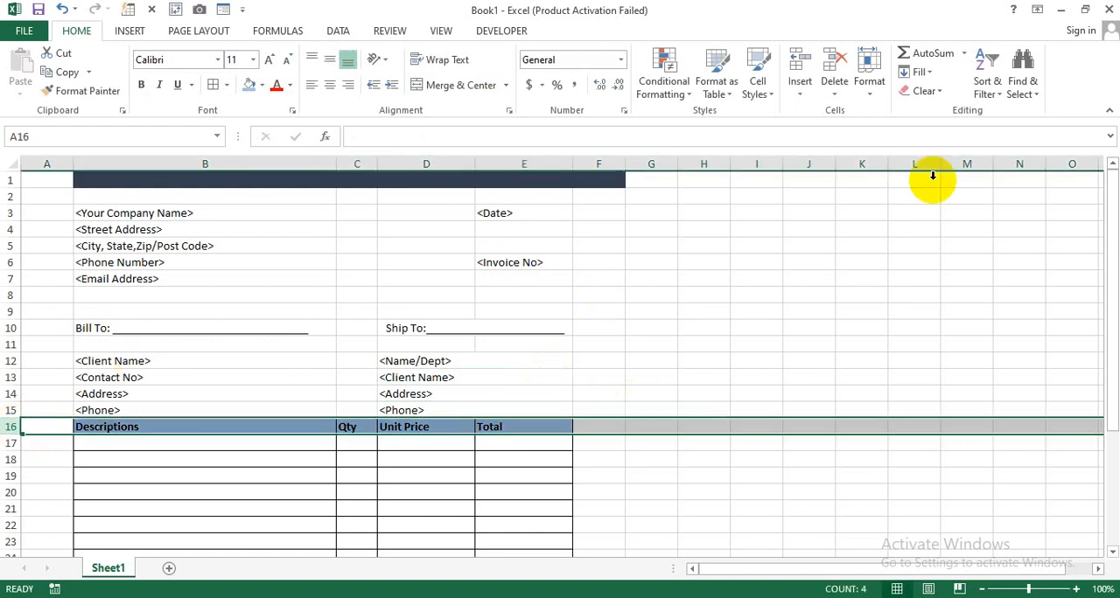
{"action": "left_click", "coordinate": [800, 85]}
{"action": "left_click", "coordinate": [831, 136]}
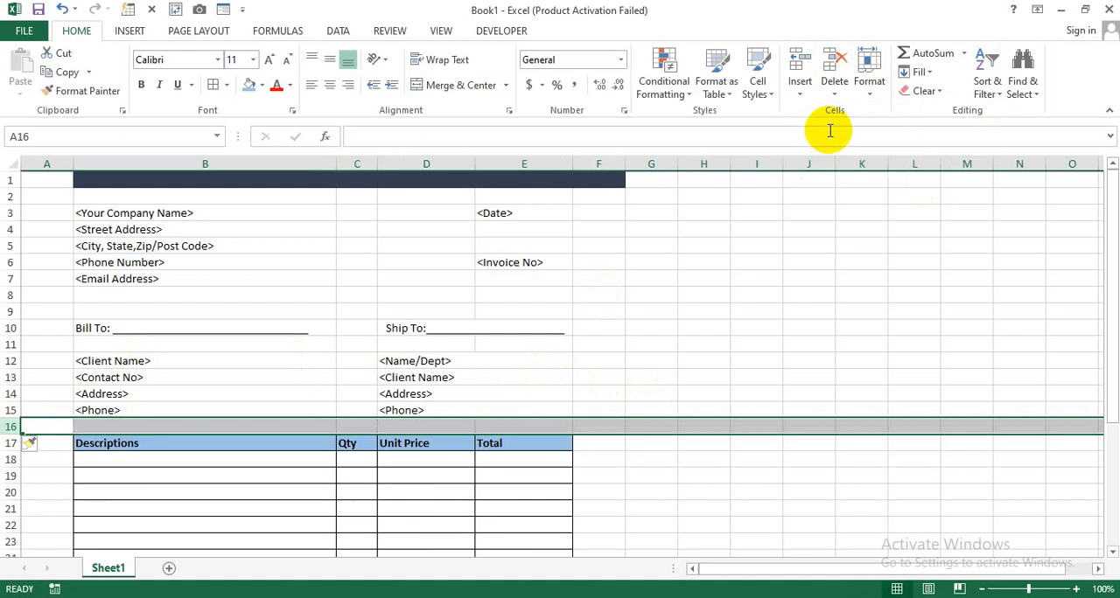
{"action": "left_click", "coordinate": [723, 325]}
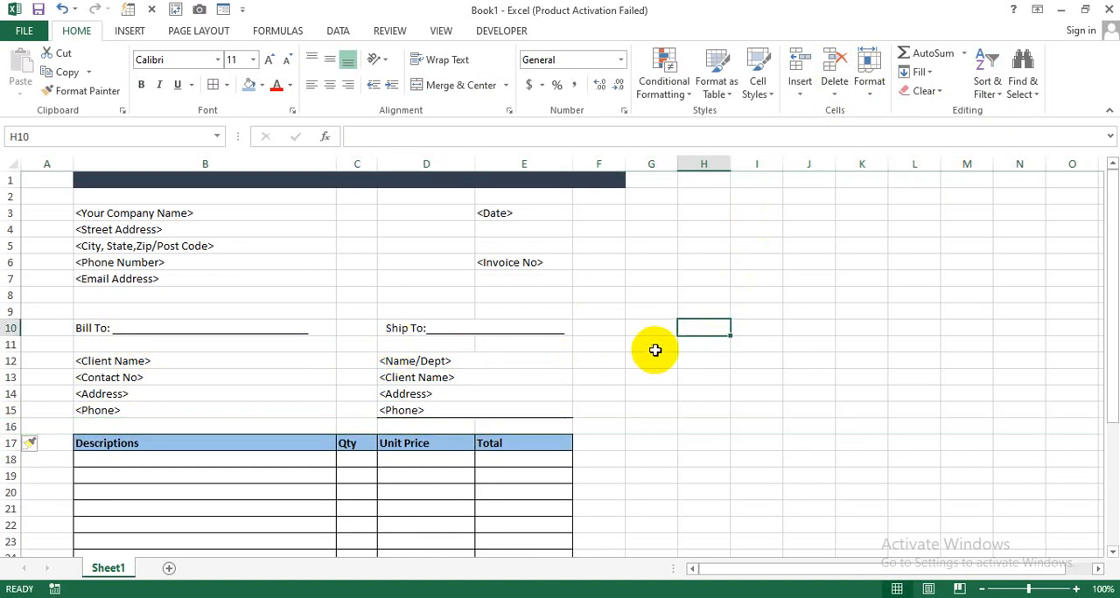
- Examine the item table's columns and the subtotal, discount and tax rows below it
{"action": "scroll", "coordinate": [655, 350], "scroll_direction": "down", "scroll_amount": 5}
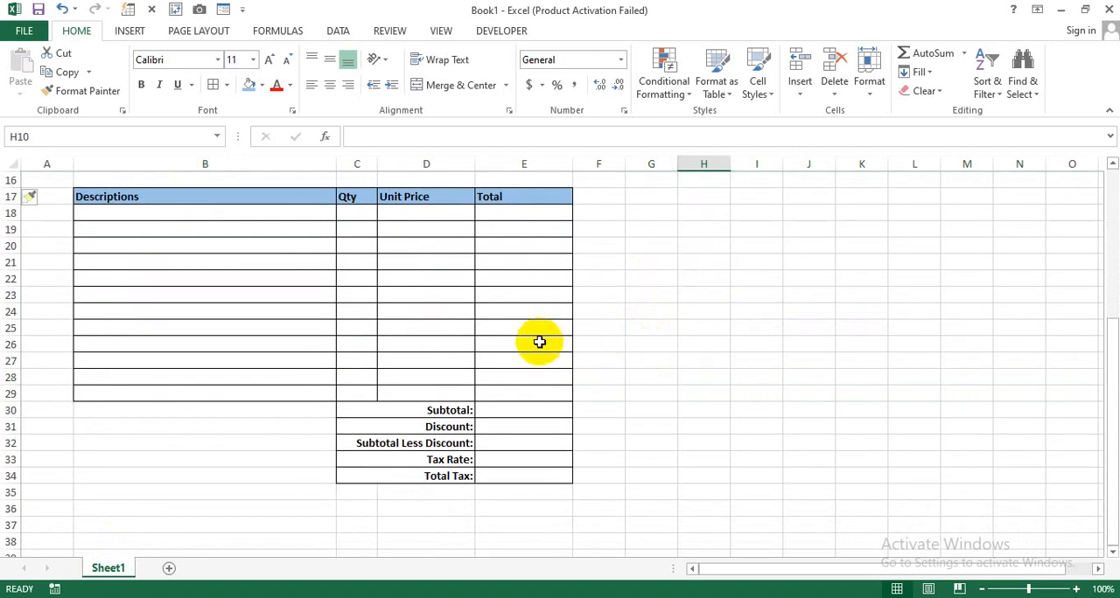
{"action": "scroll", "coordinate": [560, 345], "scroll_direction": "up", "scroll_amount": 1}
{"action": "left_click", "coordinate": [180, 265]}
{"action": "left_click", "coordinate": [340, 263]}
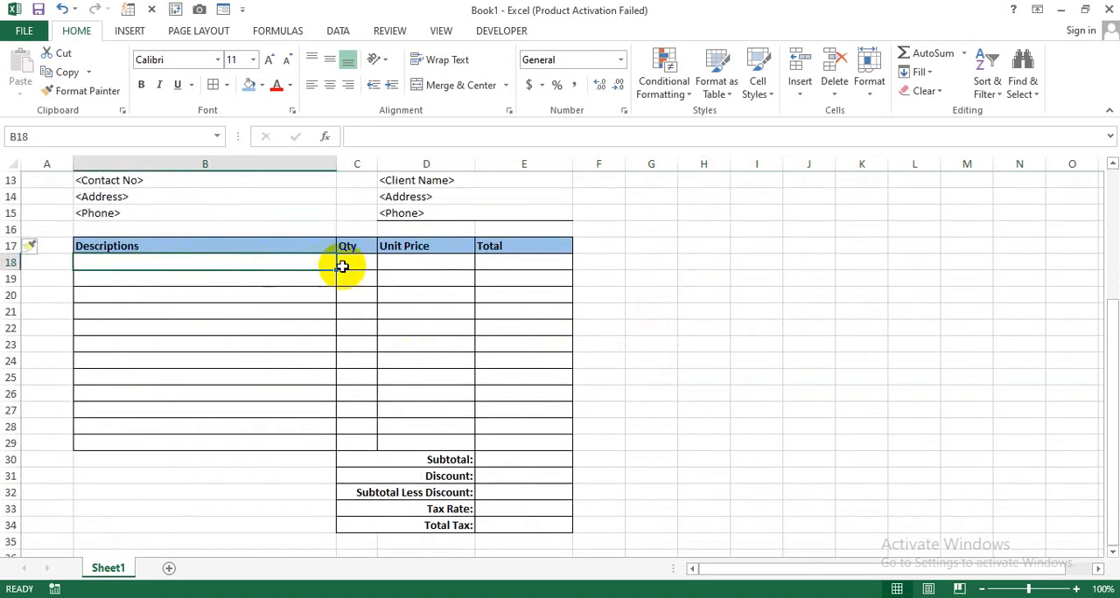
{"action": "left_click", "coordinate": [412, 263]}
{"action": "left_click", "coordinate": [524, 264]}
{"action": "left_click", "coordinate": [521, 332]}
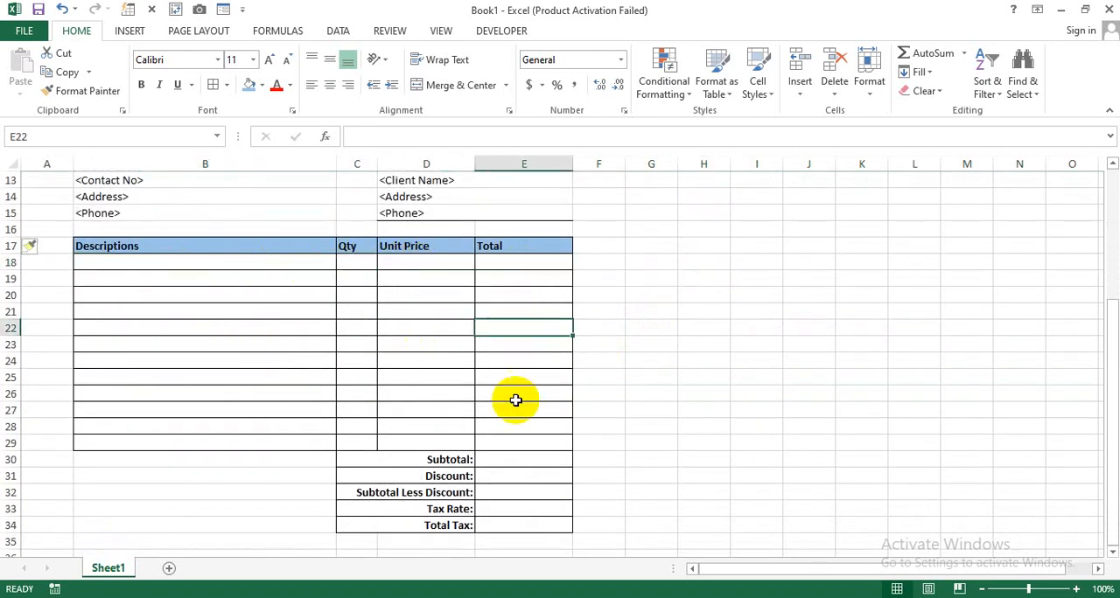
{"action": "left_click", "coordinate": [524, 476]}
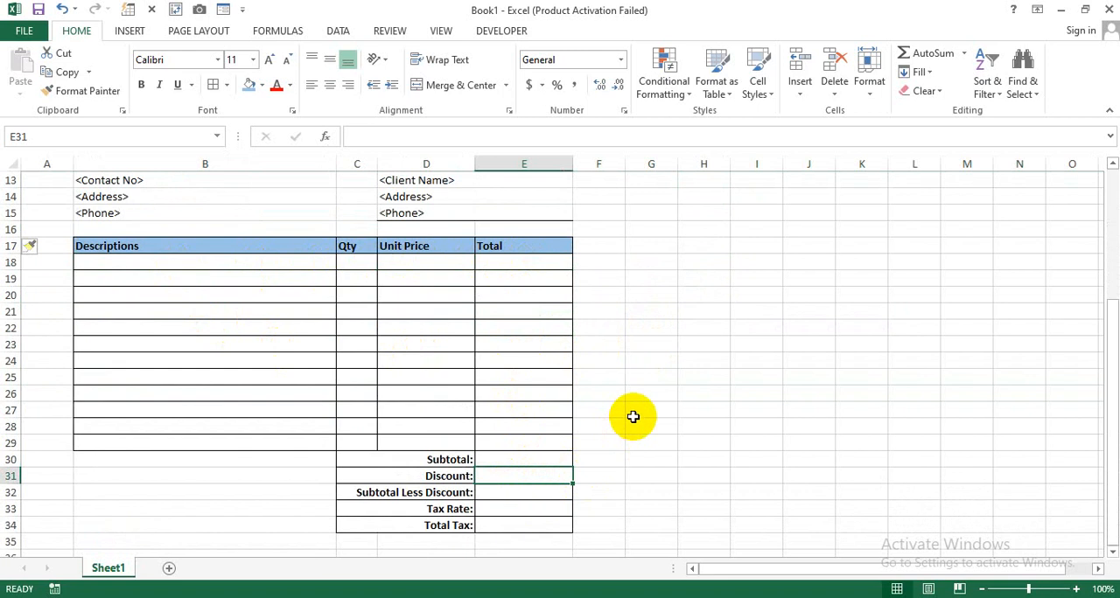
- Apply the Comma Style number format to the unit price and total cells D18:E29 and the summary cells E30:E34
{"action": "left_click_drag", "start_coordinate": [409, 263], "coordinate": [518, 442]}
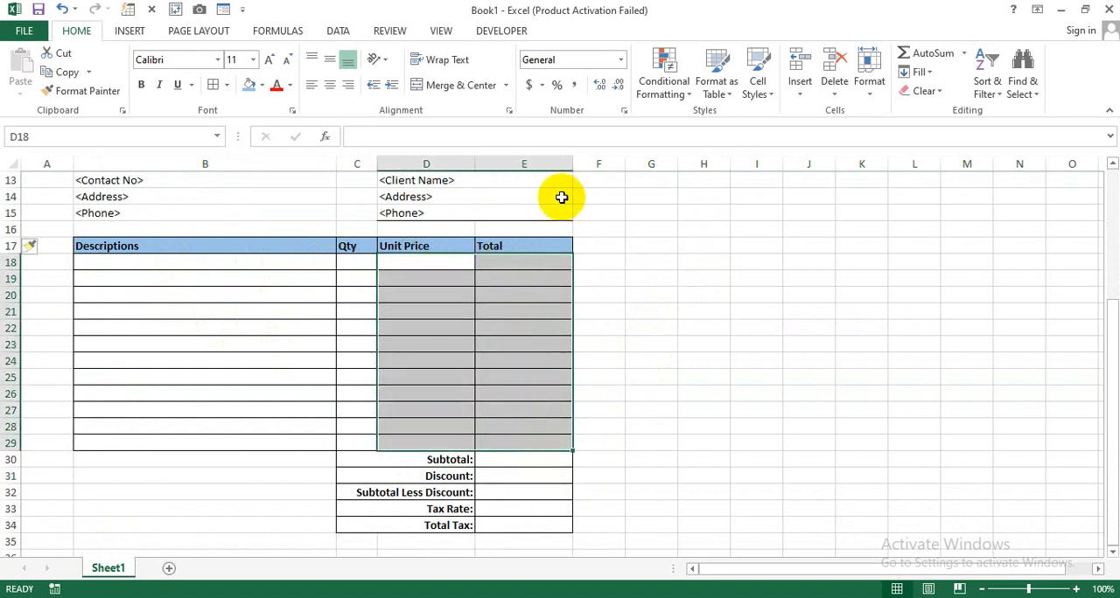
{"action": "left_click", "coordinate": [574, 85]}
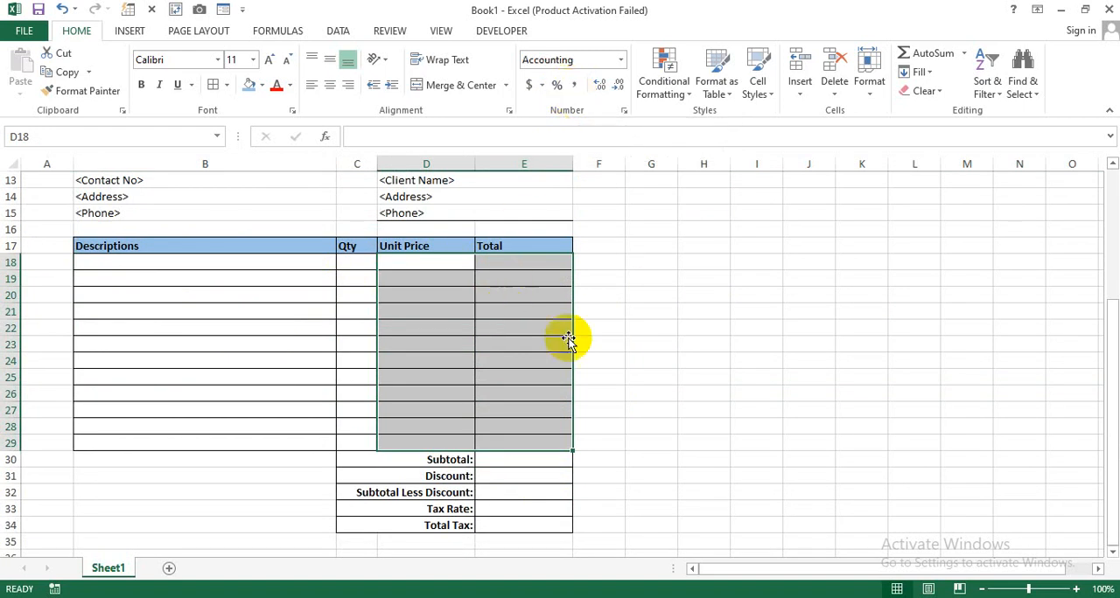
{"action": "left_click_drag", "start_coordinate": [524, 458], "coordinate": [512, 525]}
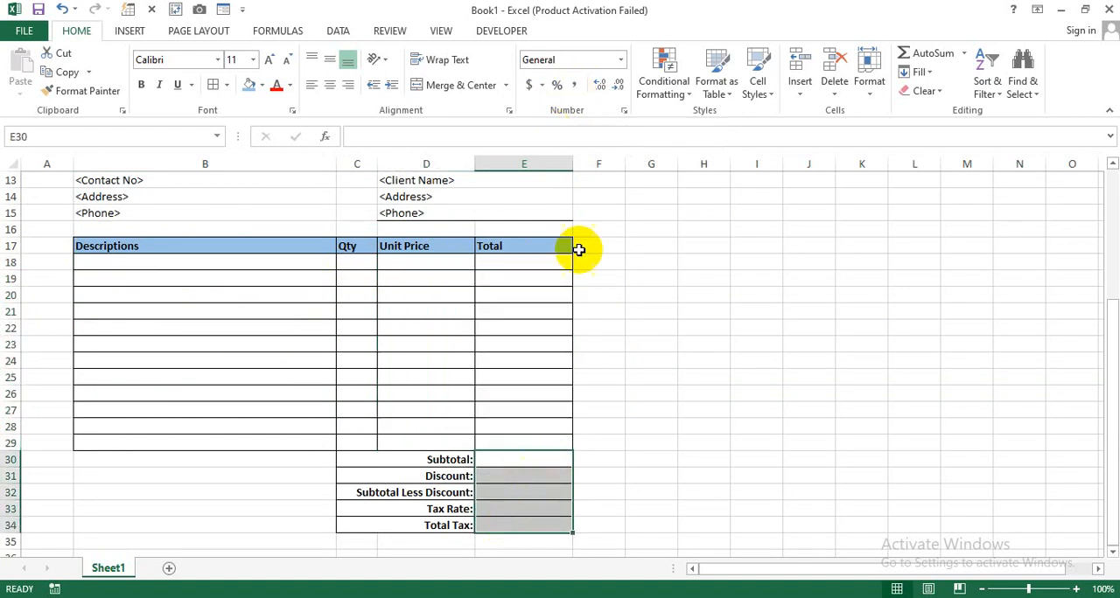
{"action": "left_click", "coordinate": [573, 86]}
{"action": "left_click", "coordinate": [652, 374]}
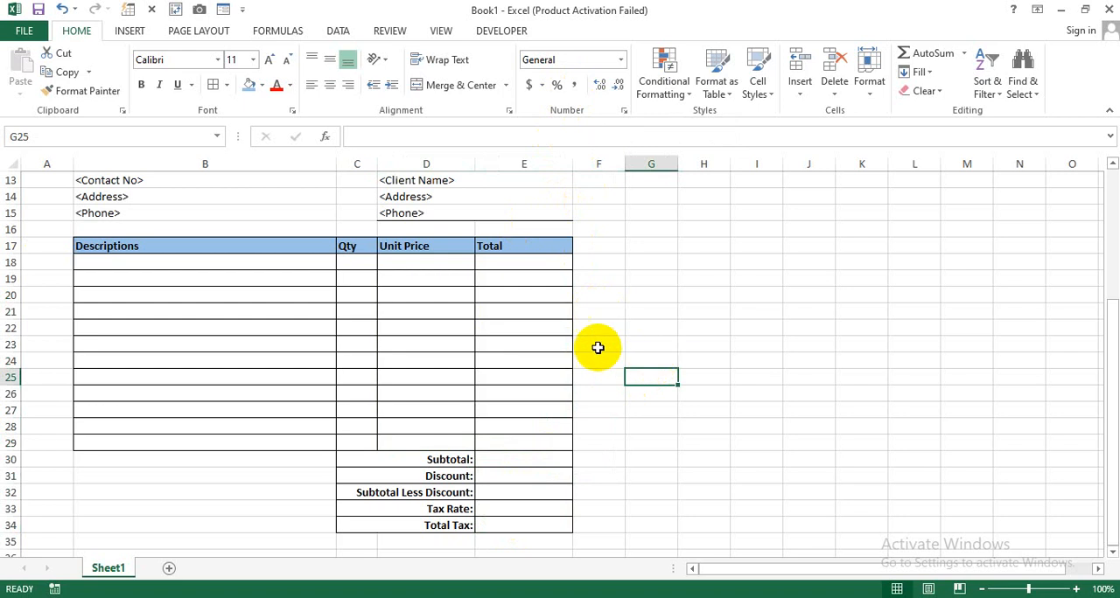
- Try 0 as the unit price in D19 and undo the entry
{"action": "left_click", "coordinate": [441, 278]}
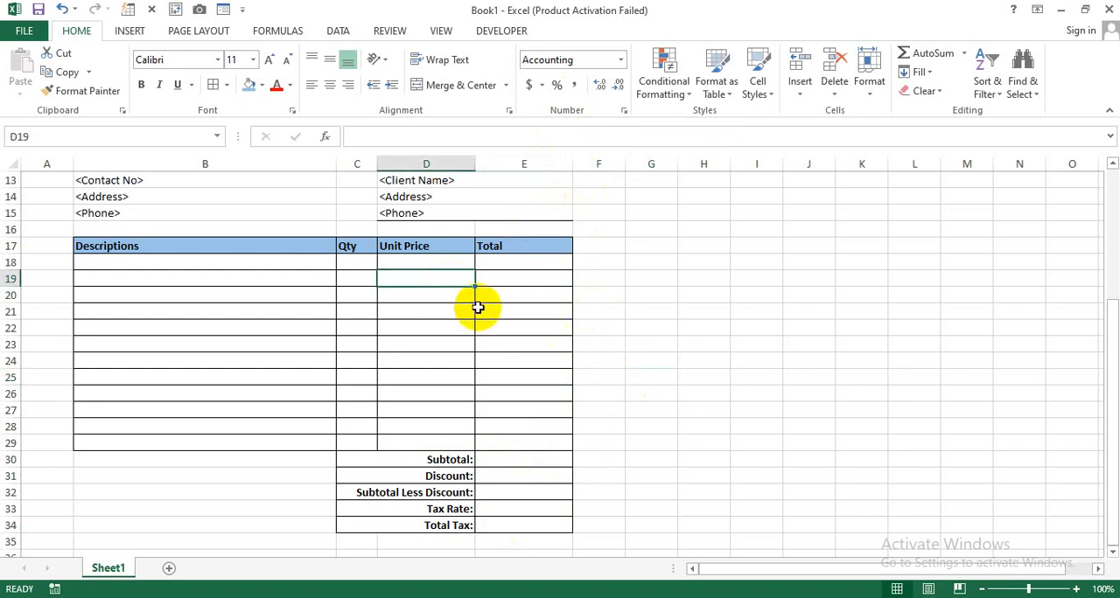
{"action": "type", "text": "0"}
{"action": "key", "text": "Return"}
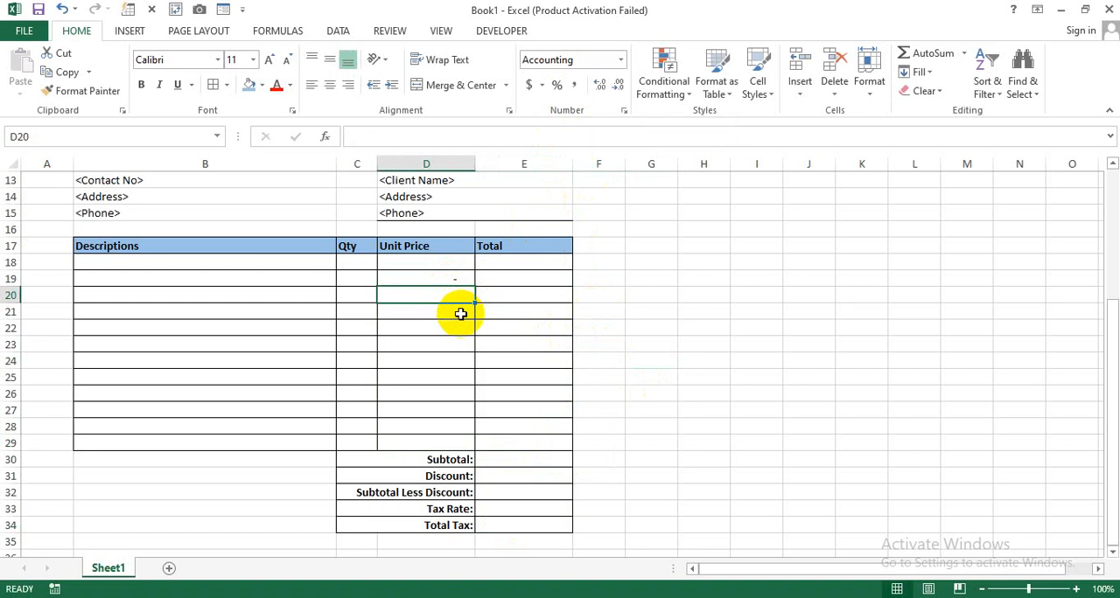
{"action": "key", "text": "Up"}
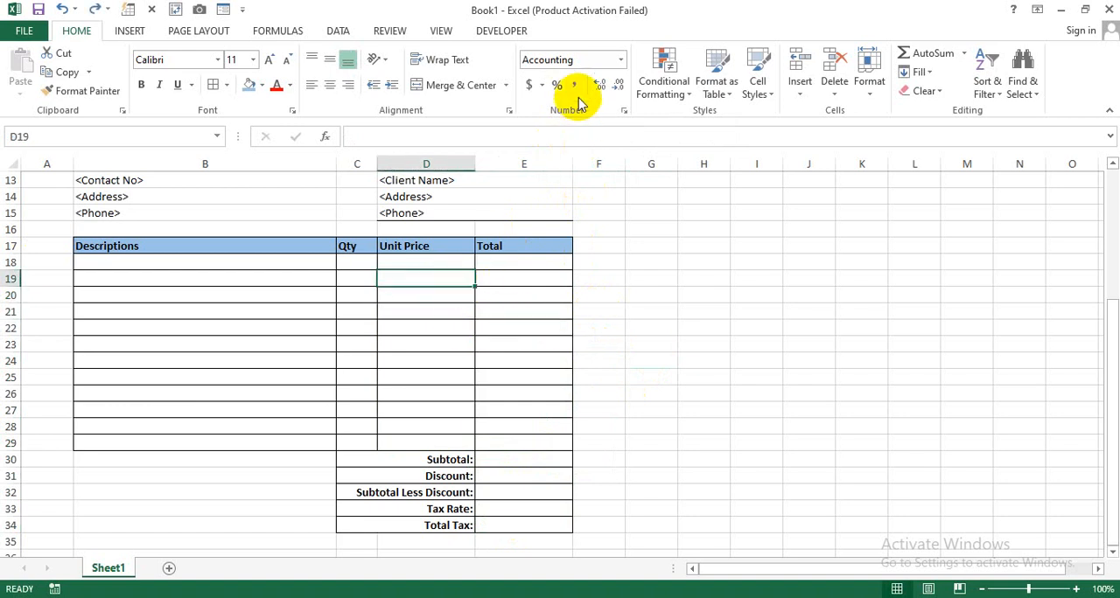
{"action": "left_click", "coordinate": [717, 365]}
{"action": "left_click", "coordinate": [449, 298]}
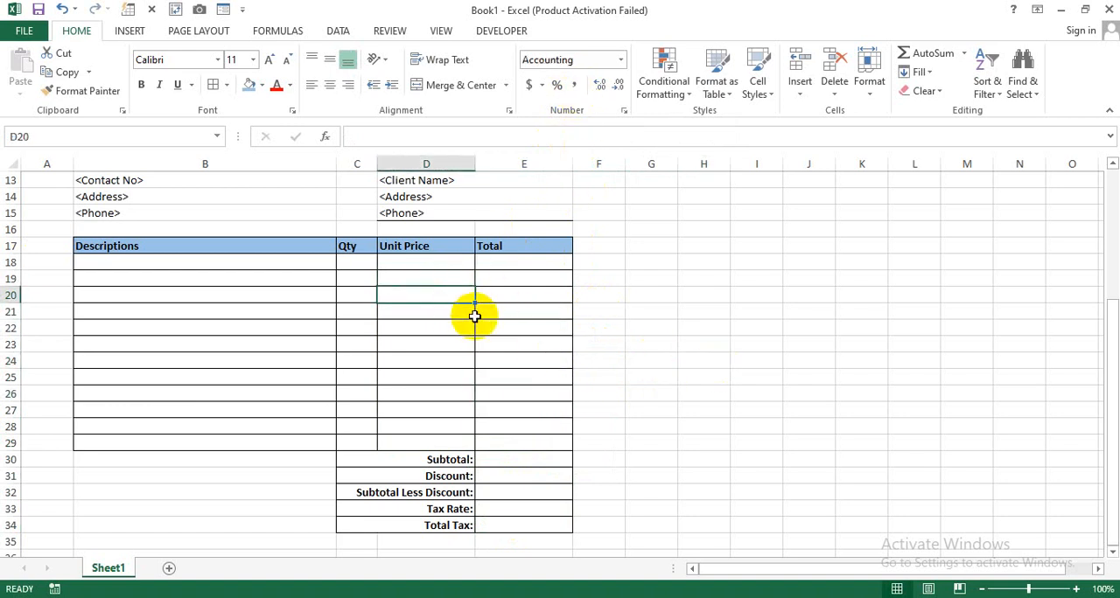
{"action": "scroll", "coordinate": [472, 319], "scroll_direction": "up", "scroll_amount": 1}
{"action": "scroll", "coordinate": [472, 320], "scroll_direction": "up", "scroll_amount": 1}
{"action": "left_click", "coordinate": [288, 312]}
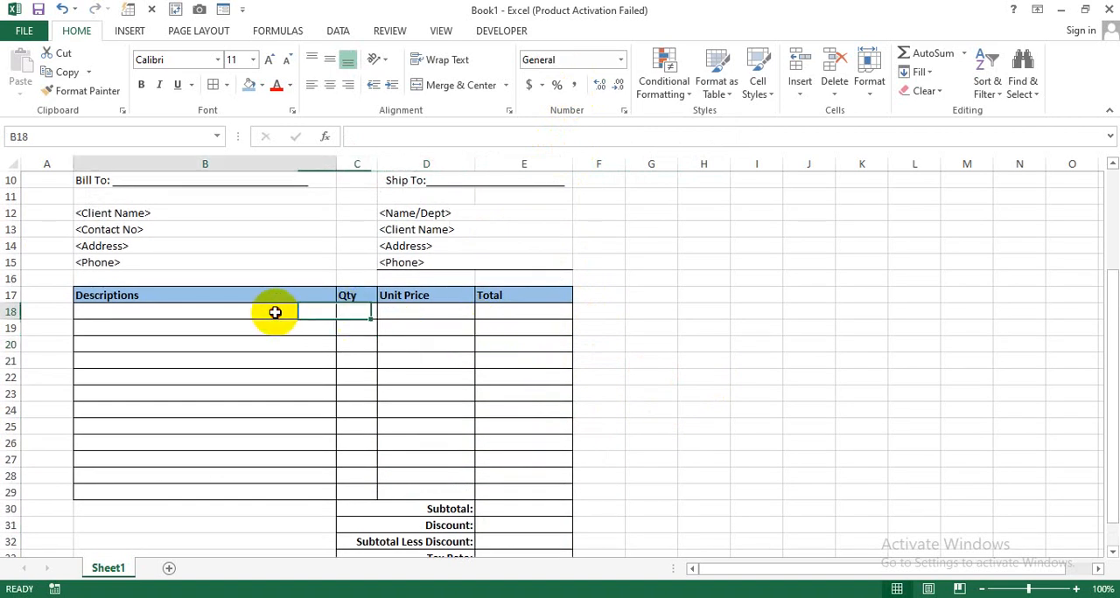
{"action": "left_click_drag", "start_coordinate": [240, 311], "coordinate": [243, 429]}
- Enter the sample quantities 5, 6, 3, 4, 8 and 7 in C18:C23 of the Qty column
{"action": "left_click", "coordinate": [357, 317]}
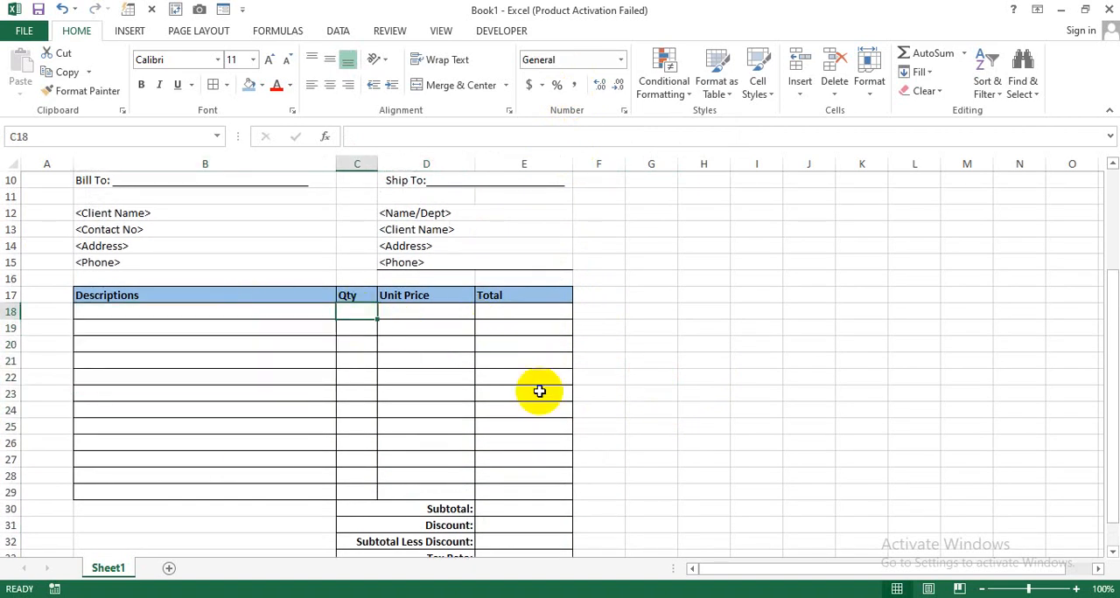
{"action": "type", "text": "5"}
{"action": "key", "text": "Return"}
{"action": "type", "text": "6"}
{"action": "key", "text": "Return"}
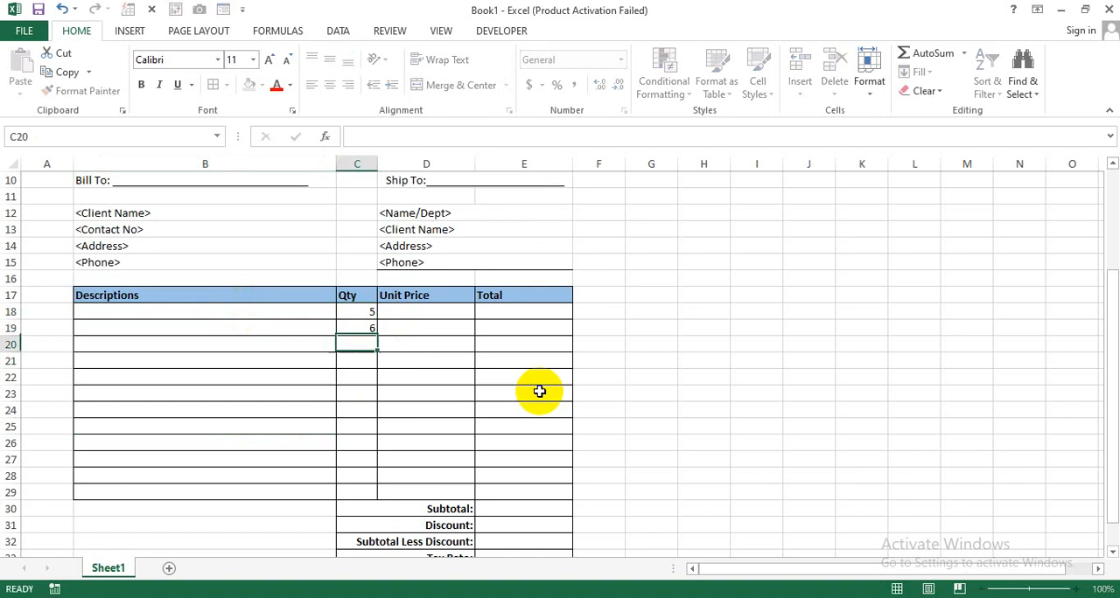
{"action": "type", "text": "3"}
{"action": "key", "text": "Return"}
{"action": "type", "text": "4"}
{"action": "key", "text": "Return"}
{"action": "type", "text": "8"}
{"action": "key", "text": "Return"}
{"action": "type", "text": "78"}
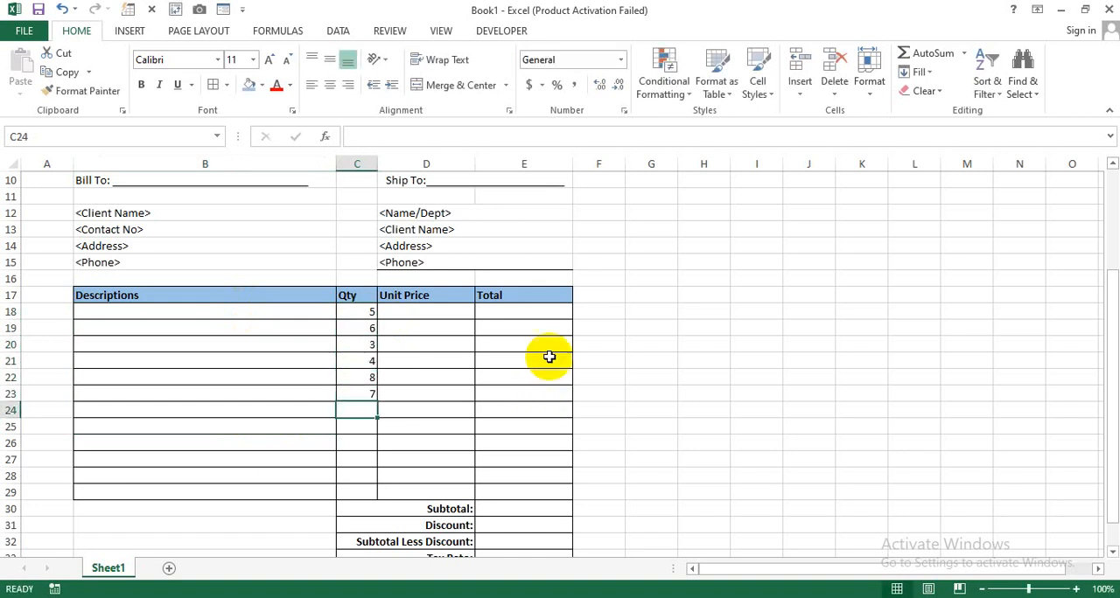
- Enter the sample unit prices 300, 500, 250, 120, 600 and 800 in D18:D23
{"action": "left_click", "coordinate": [452, 312]}
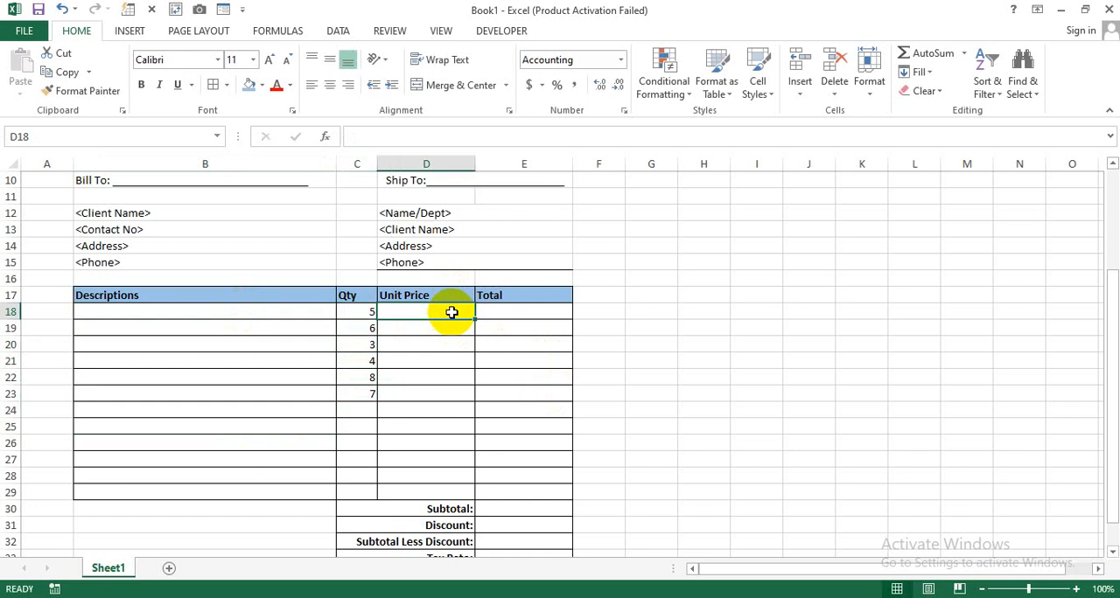
{"action": "type", "text": "30"}
{"action": "key", "text": "Return"}
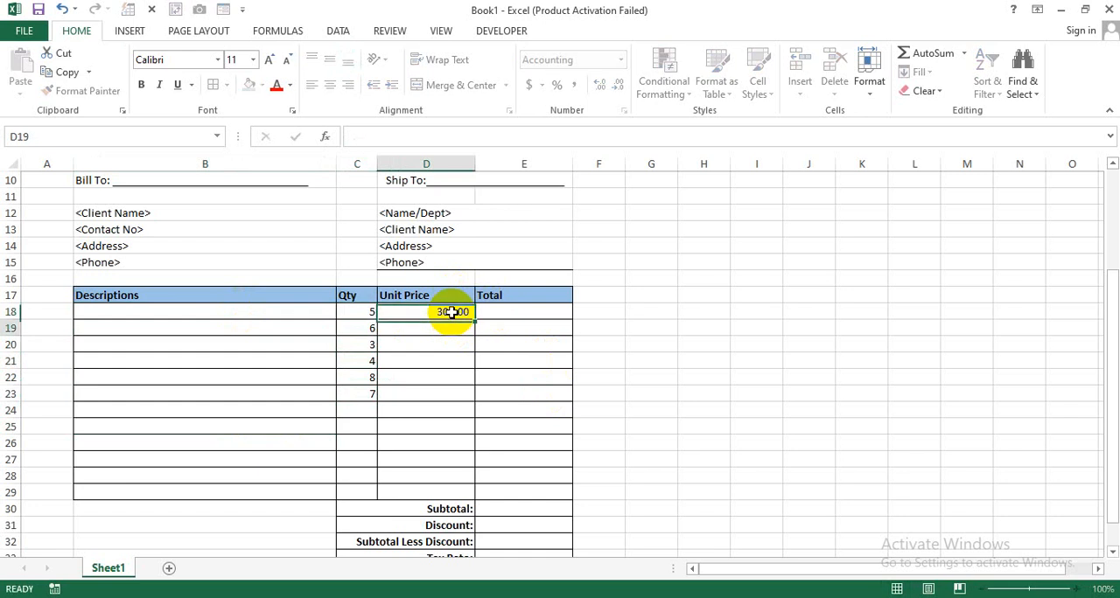
{"action": "type", "text": "500"}
{"action": "key", "text": "Return"}
{"action": "type", "text": "250"}
{"action": "key", "text": "Return"}
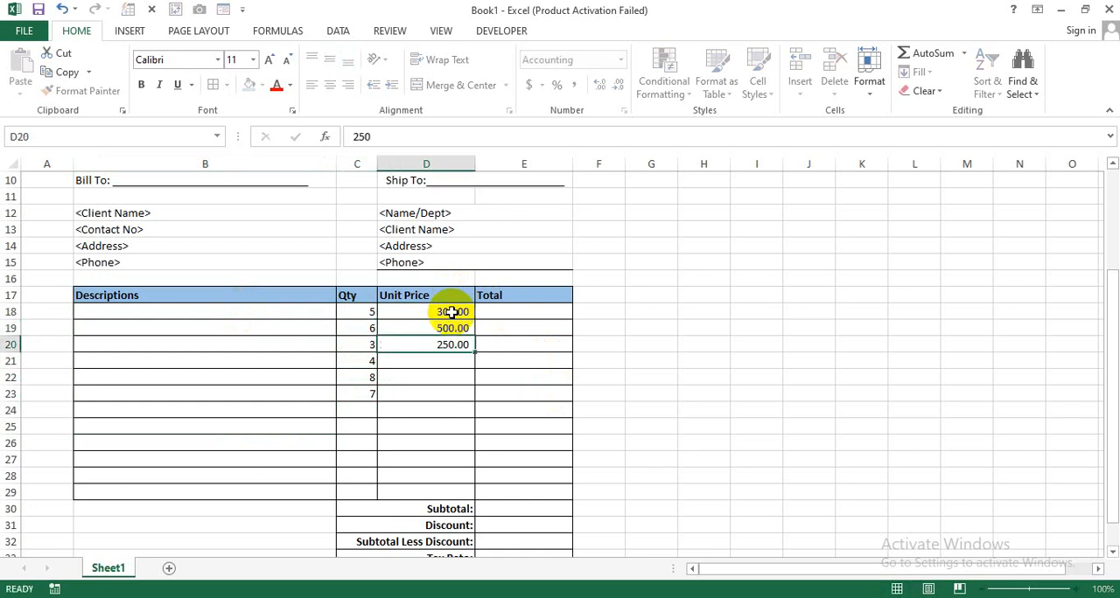
{"action": "type", "text": "120"}
{"action": "key", "text": "Return"}
{"action": "type", "text": "600"}
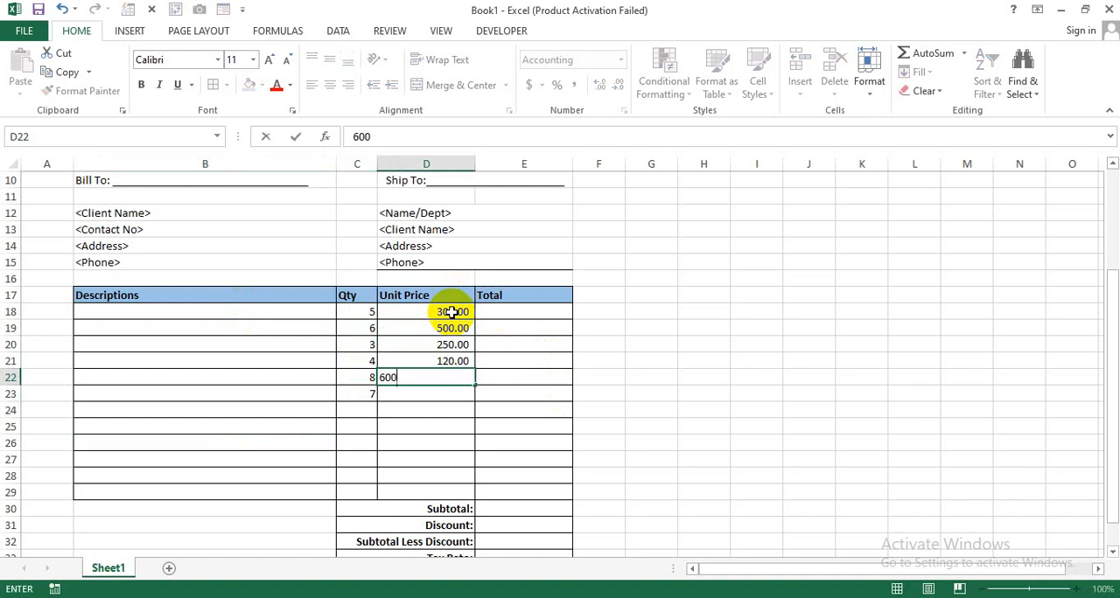
{"action": "key", "text": "Return"}
{"action": "type", "text": "800"}
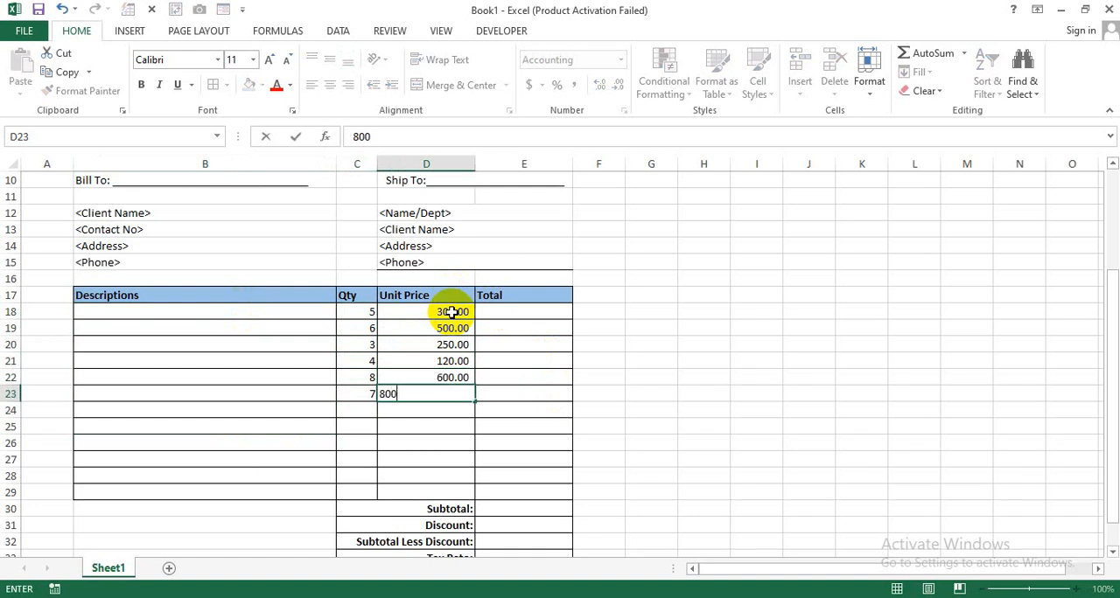
{"action": "key", "text": "Return"}
- Enter the line total formula =D18*C18 in cell E18 of the Total column
{"action": "left_click", "coordinate": [492, 311]}
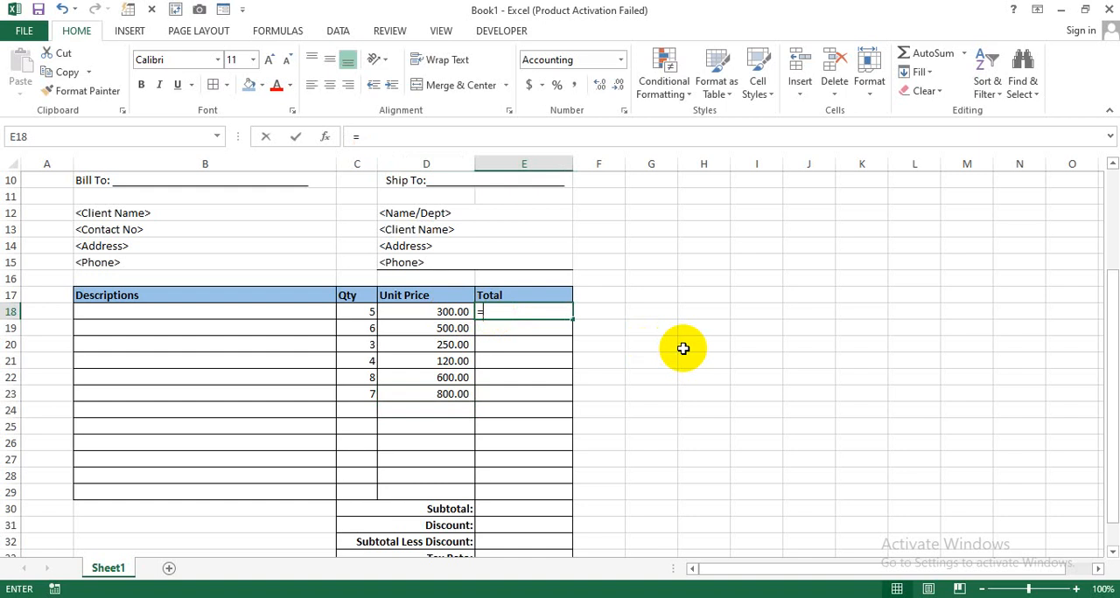
{"action": "type", "text": "="}
{"action": "left_click", "coordinate": [407, 314]}
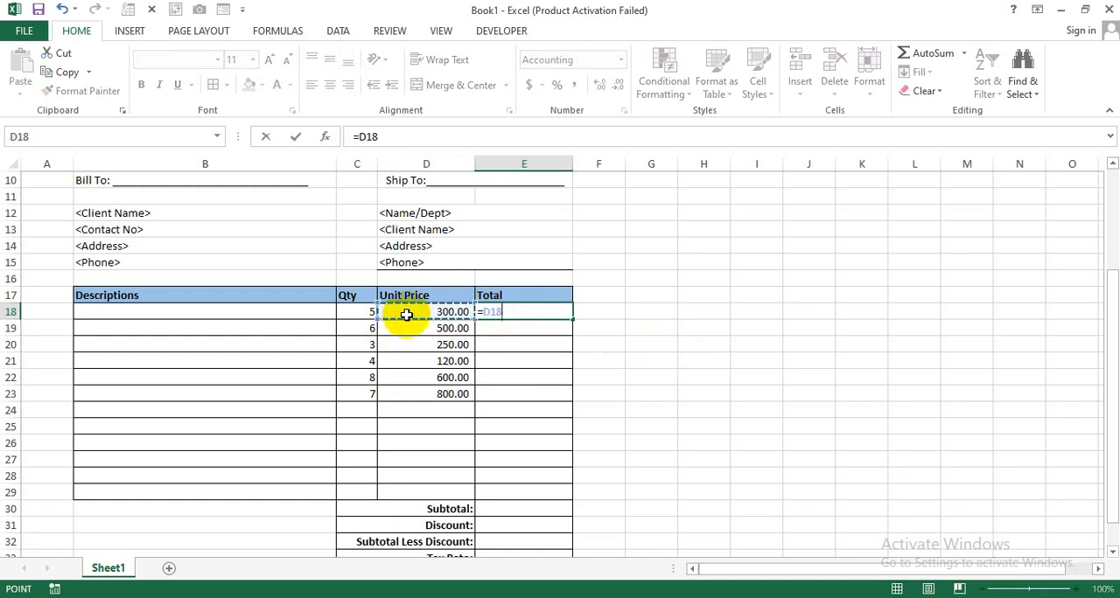
{"action": "type", "text": "*"}
{"action": "left_click", "coordinate": [367, 312]}
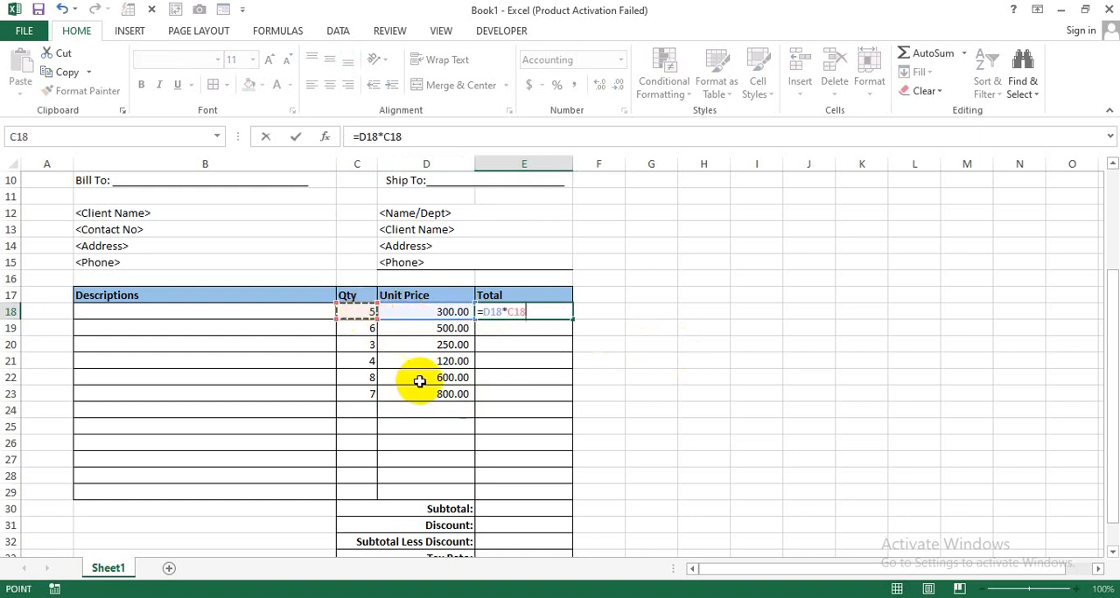
{"action": "key", "text": "Return"}
- Fill the line total formula from E18 down through E29
{"action": "left_click", "coordinate": [530, 313]}
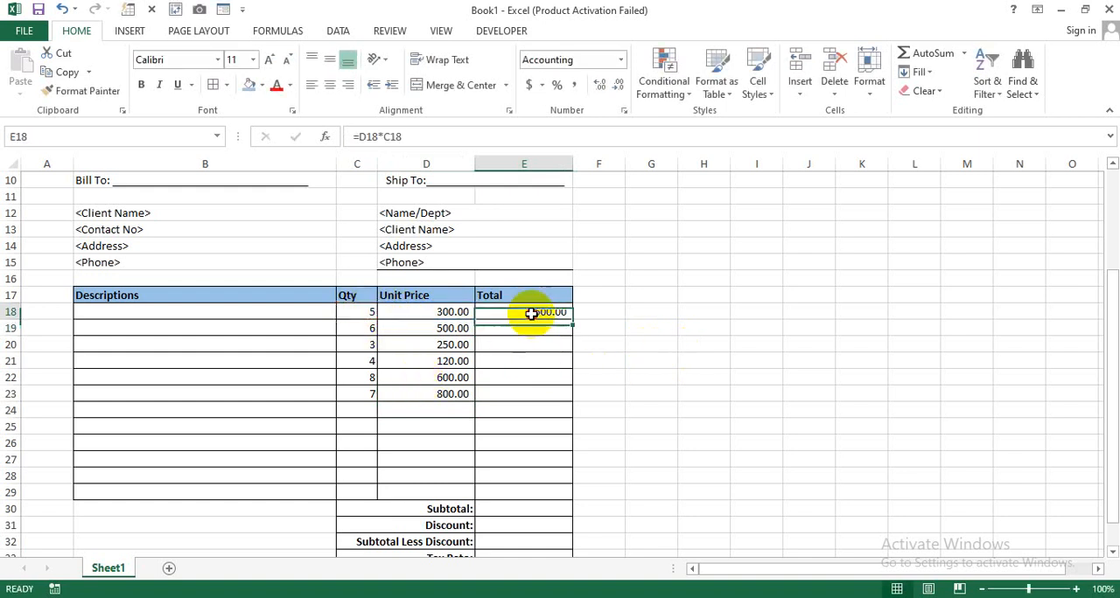
{"action": "left_click_drag", "start_coordinate": [572, 318], "coordinate": [546, 497]}
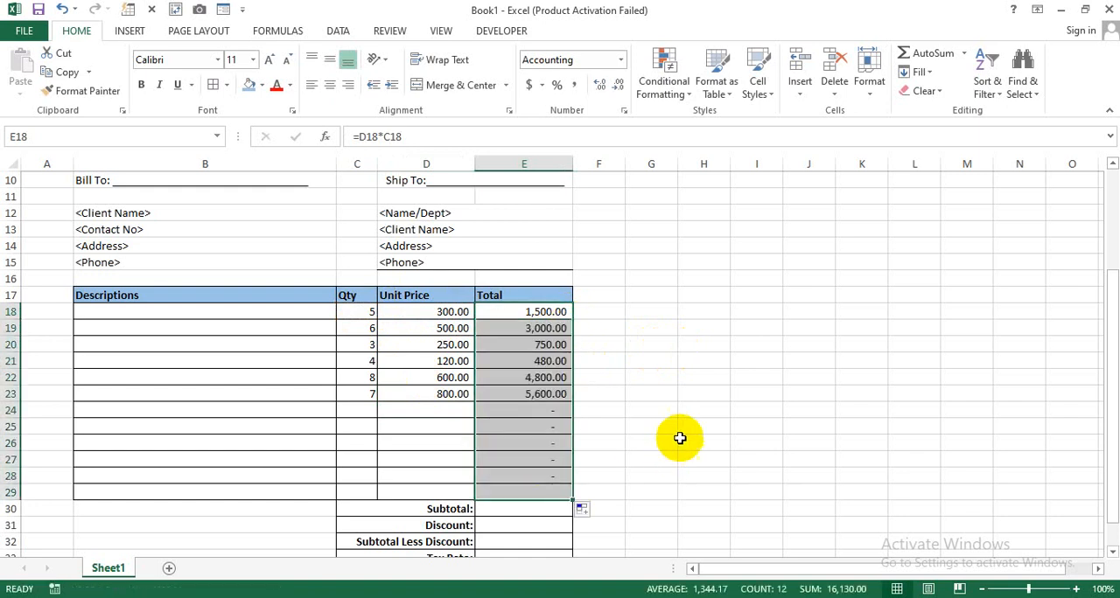
{"action": "left_click", "coordinate": [679, 437]}
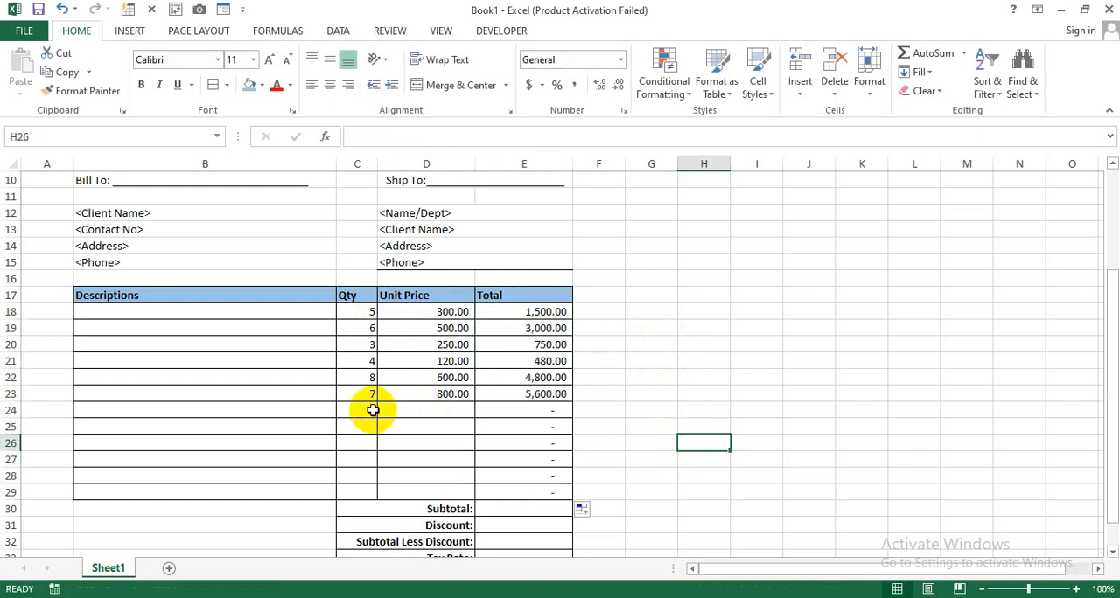
{"action": "left_click_drag", "start_coordinate": [370, 409], "coordinate": [411, 410]}
{"action": "left_click_drag", "start_coordinate": [525, 413], "coordinate": [551, 495]}
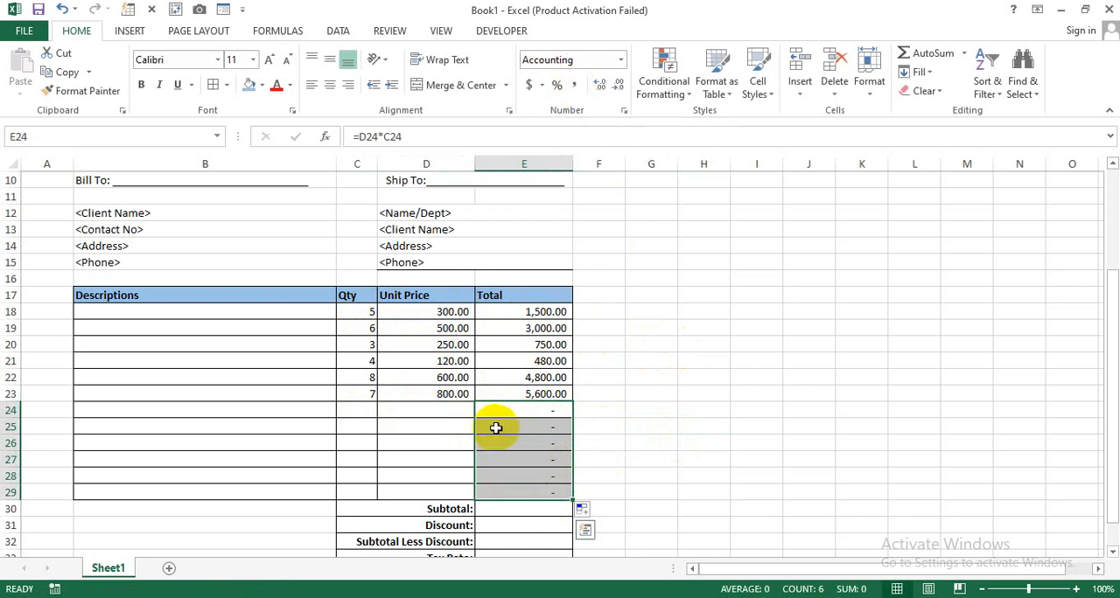
{"action": "left_click", "coordinate": [604, 413]}
{"action": "left_click", "coordinate": [534, 460]}
{"action": "left_click", "coordinate": [647, 423]}
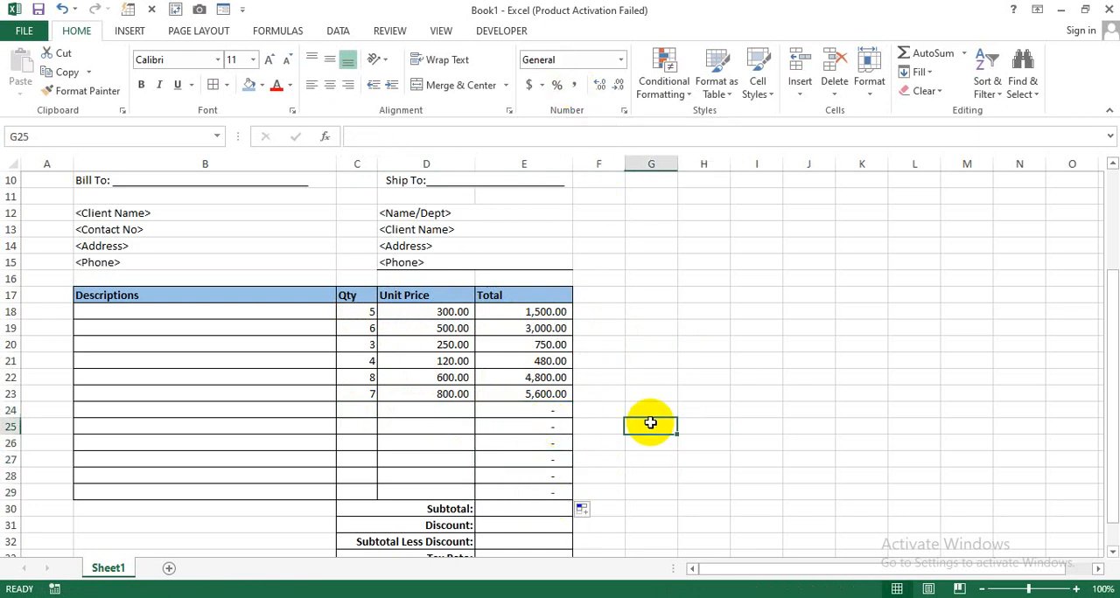
- Add a sample item in row 24 with quantity 4 and unit price 350
{"action": "left_click", "coordinate": [372, 415]}
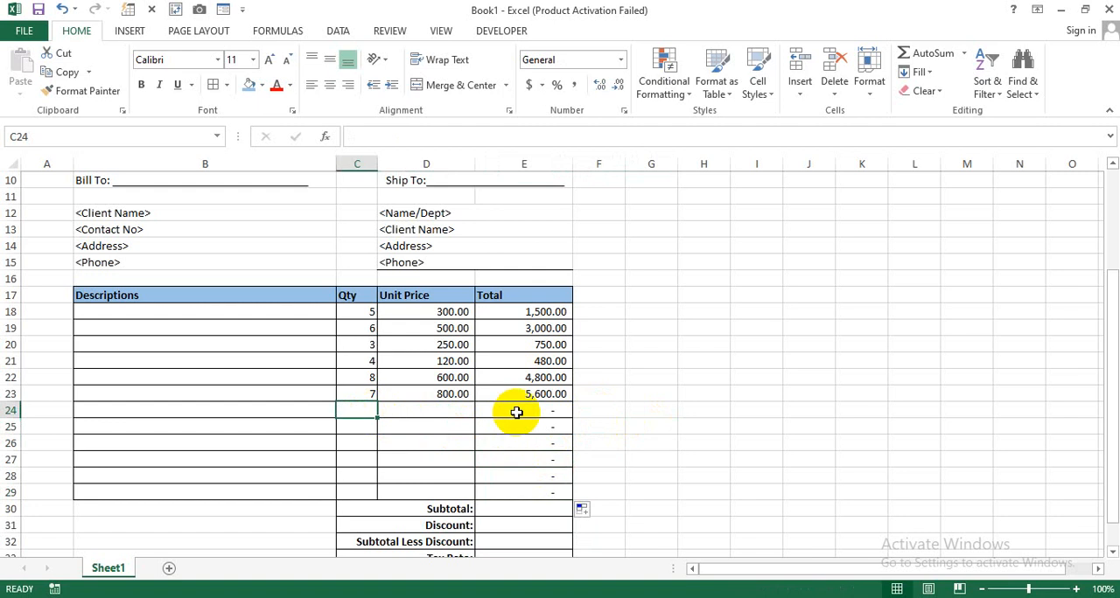
{"action": "type", "text": "4"}
{"action": "key", "text": "Tab"}
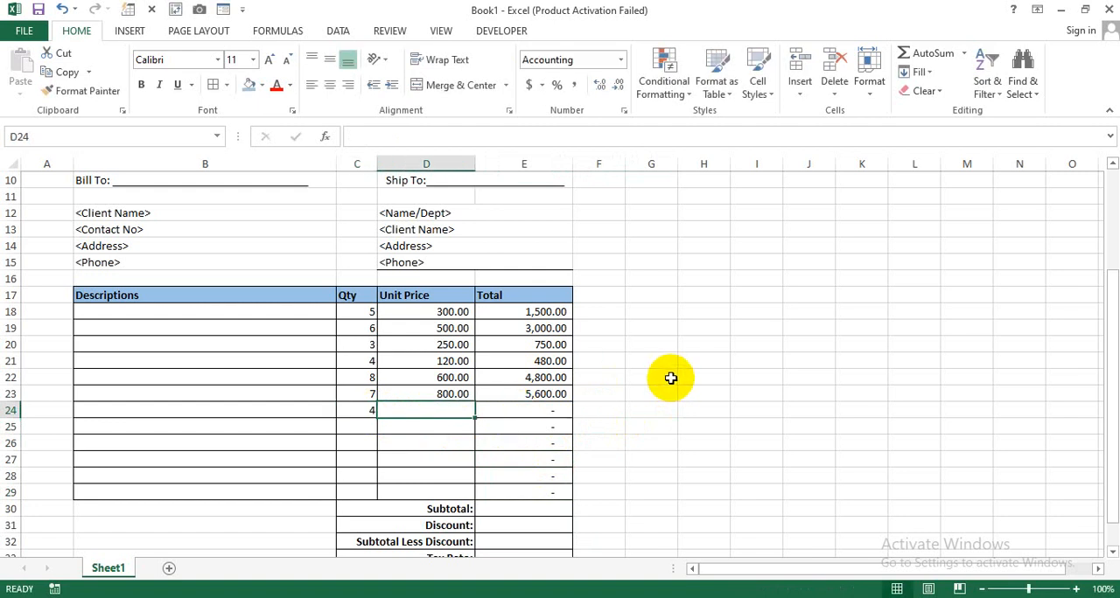
{"action": "type", "text": "350"}
{"action": "key", "text": "Return"}
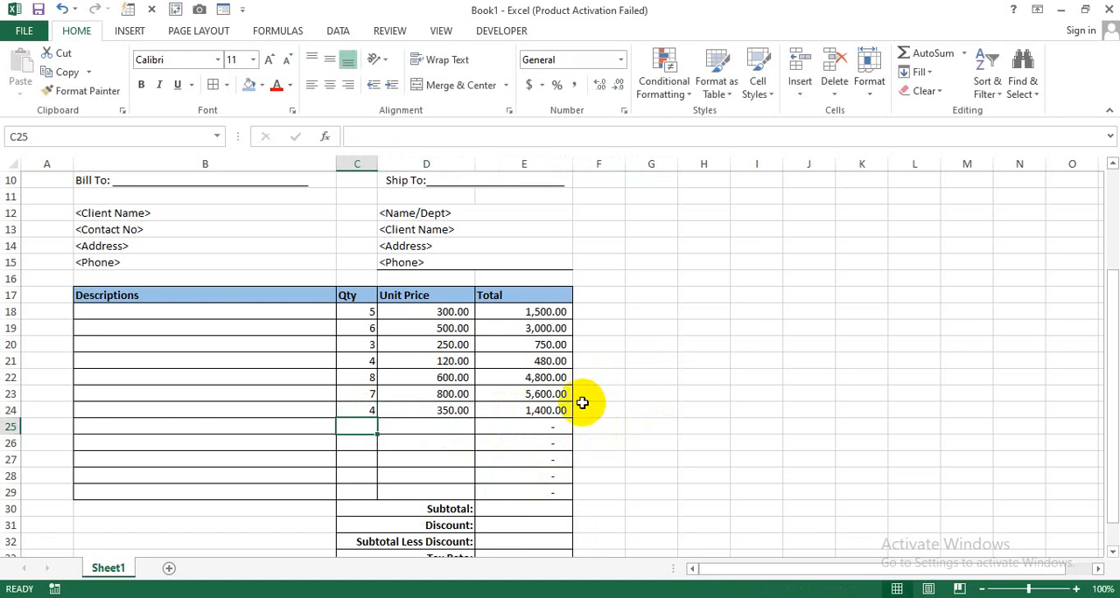
- Sum the line totals with =SUM(E18:E29) in Subtotal cell E30 and enter a 5% discount in E31
{"action": "scroll", "coordinate": [613, 421], "scroll_direction": "down", "scroll_amount": 1}
{"action": "left_click", "coordinate": [552, 458]}
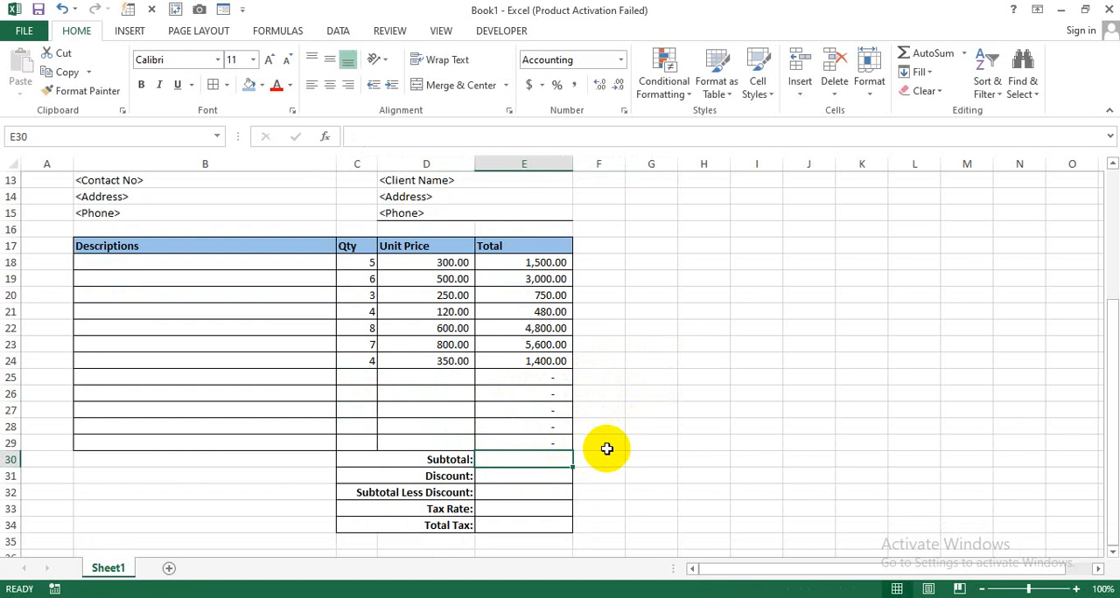
{"action": "type", "text": "=sum"}
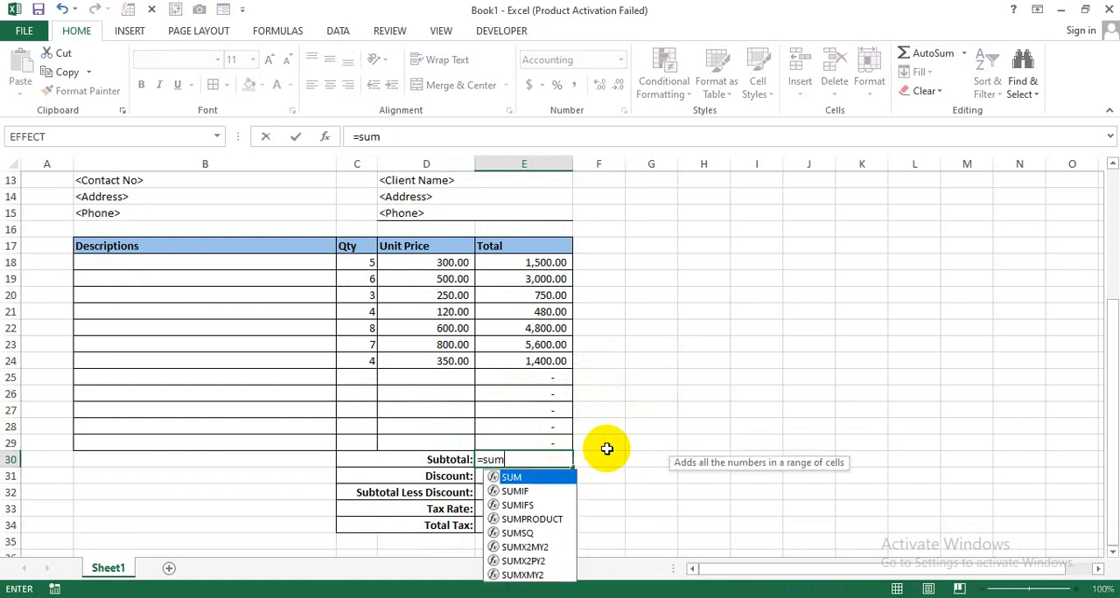
{"action": "key", "text": "Tab"}
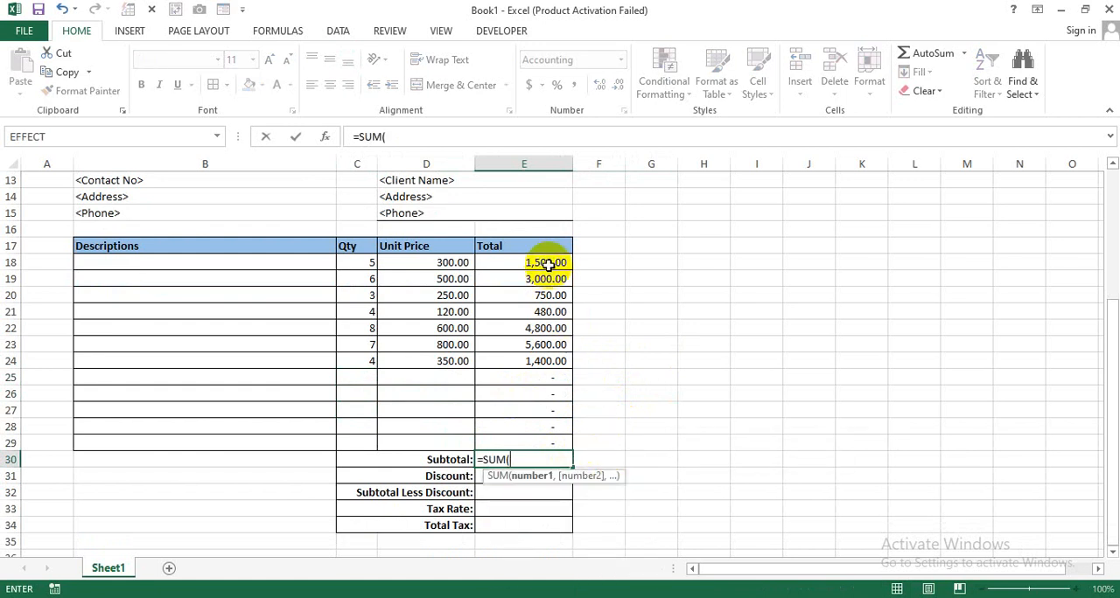
{"action": "left_click_drag", "start_coordinate": [551, 262], "coordinate": [525, 441]}
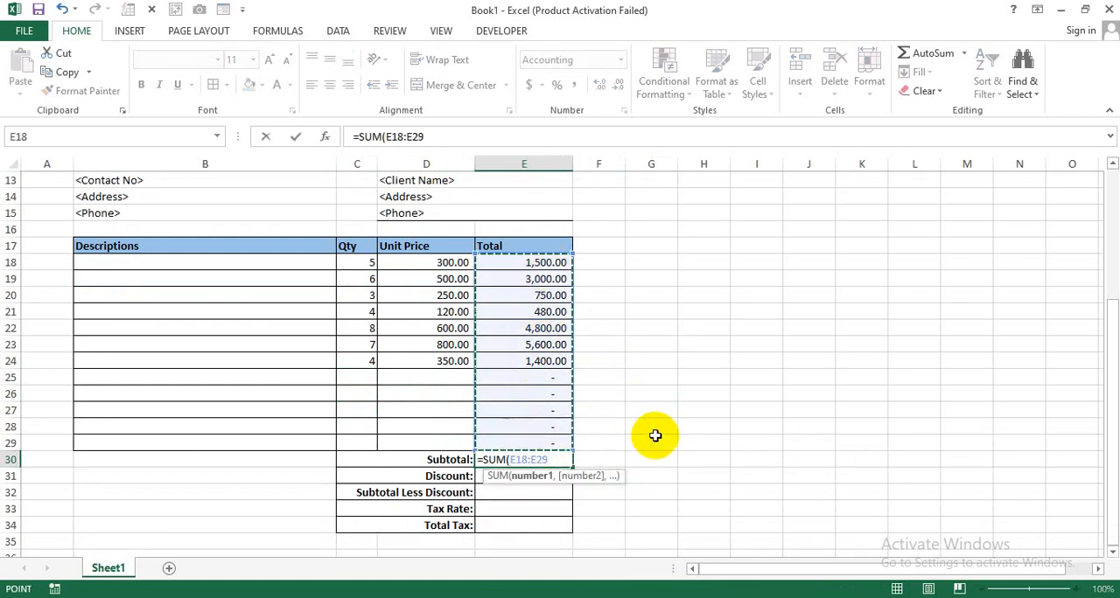
{"action": "type", "text": ")"}
{"action": "key", "text": "Return"}
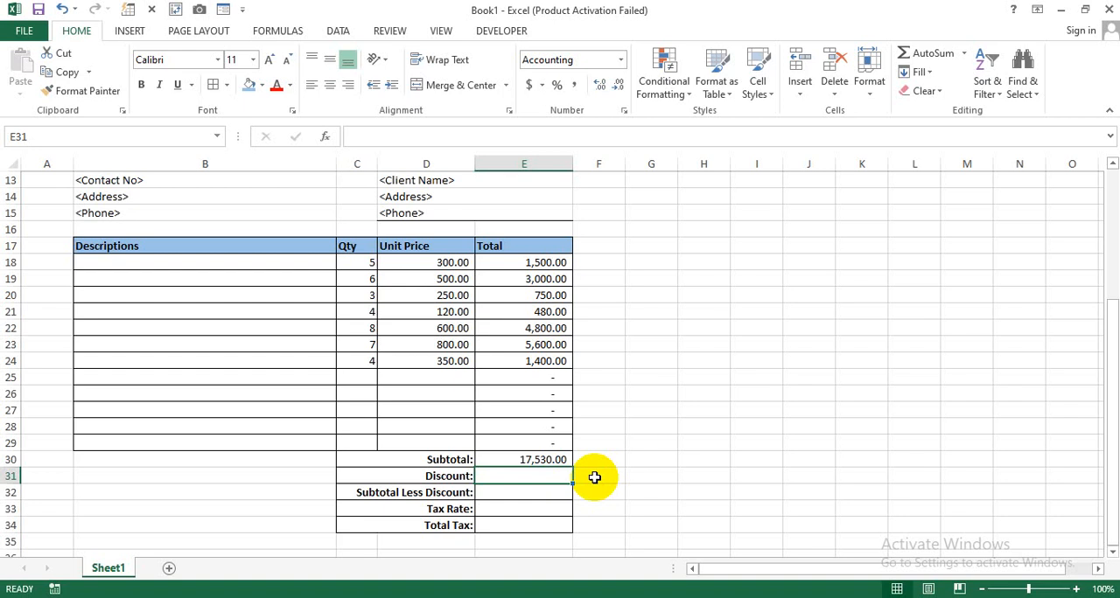
{"action": "type", "text": "5"}
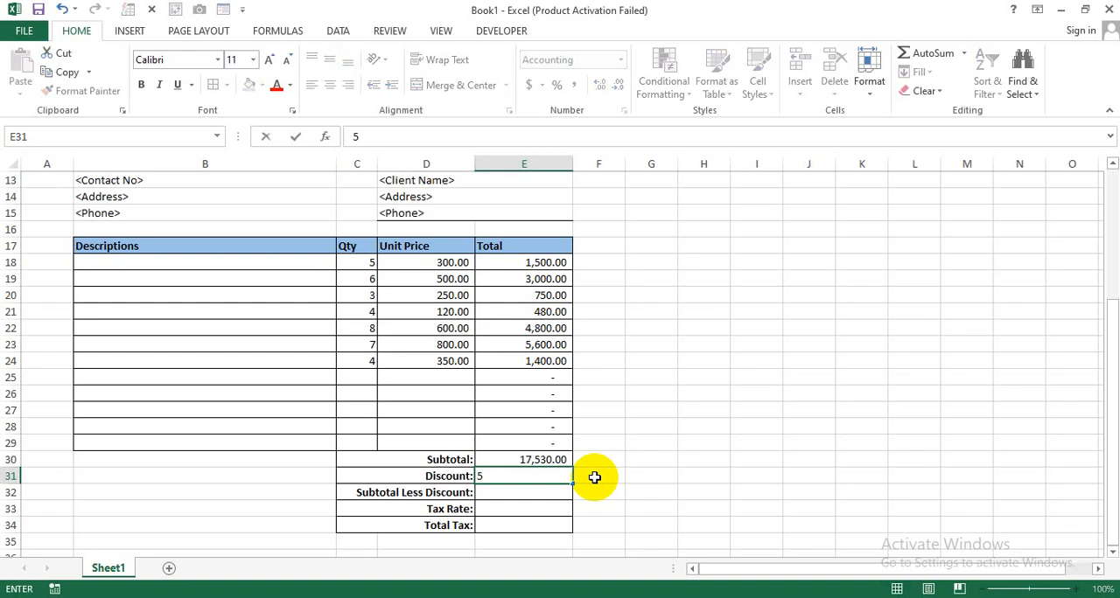
{"action": "key", "text": "Return"}
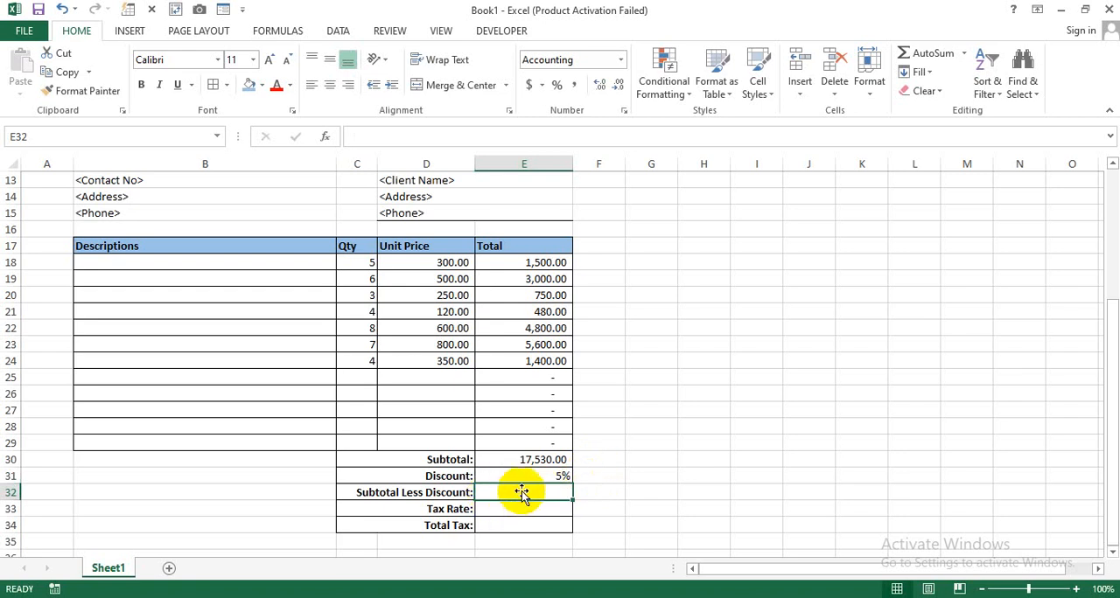
- Enter the formula =E30*E31 in the Subtotal Less Discount cell E32
{"action": "left_click", "coordinate": [543, 458]}
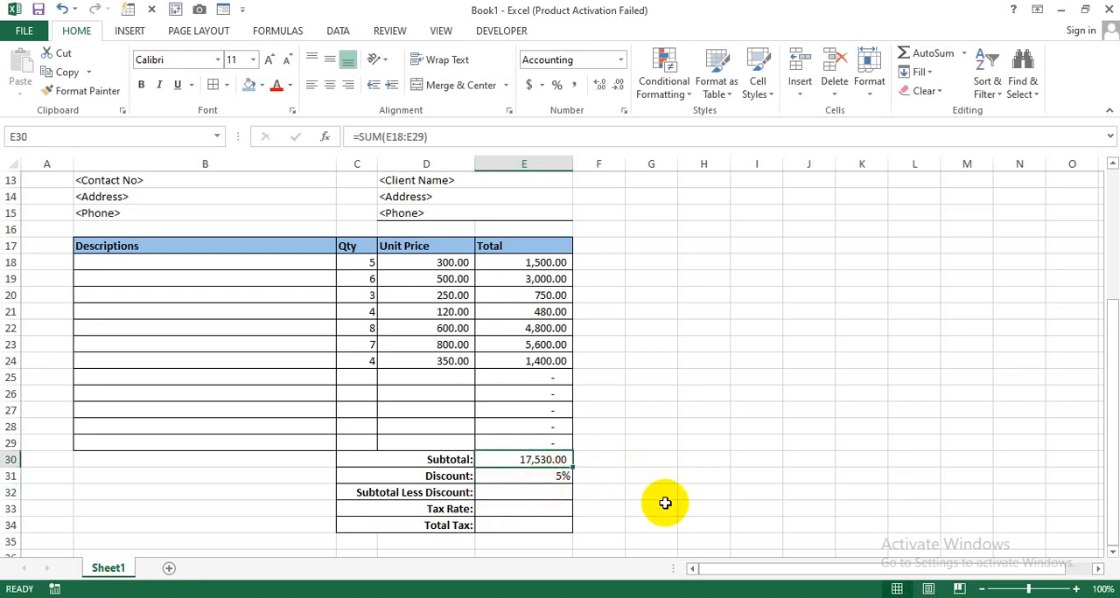
{"action": "left_click", "coordinate": [543, 491]}
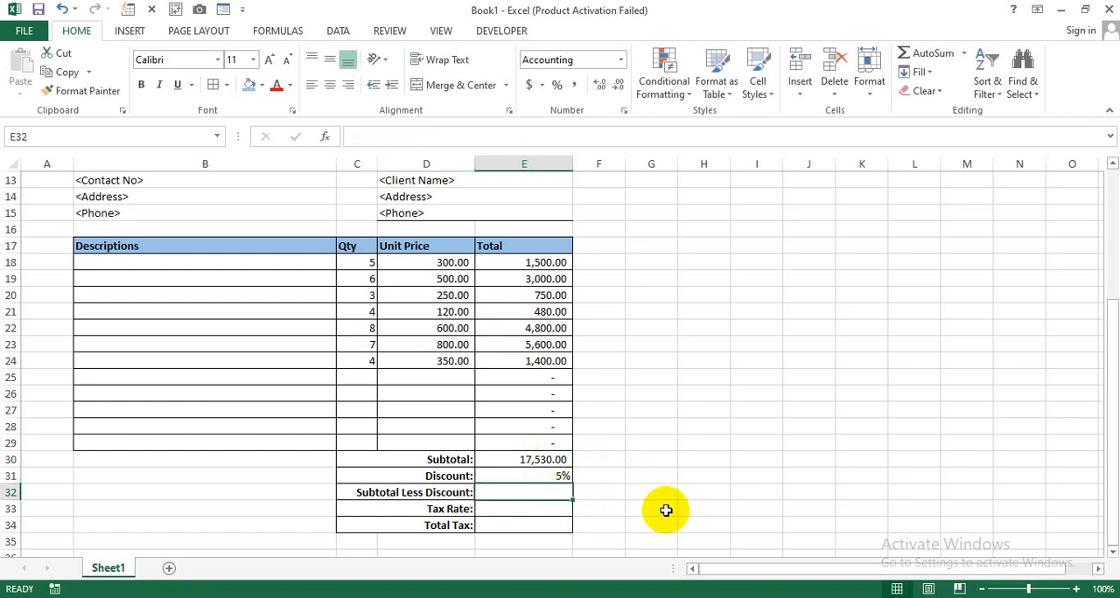
{"action": "type", "text": "="}
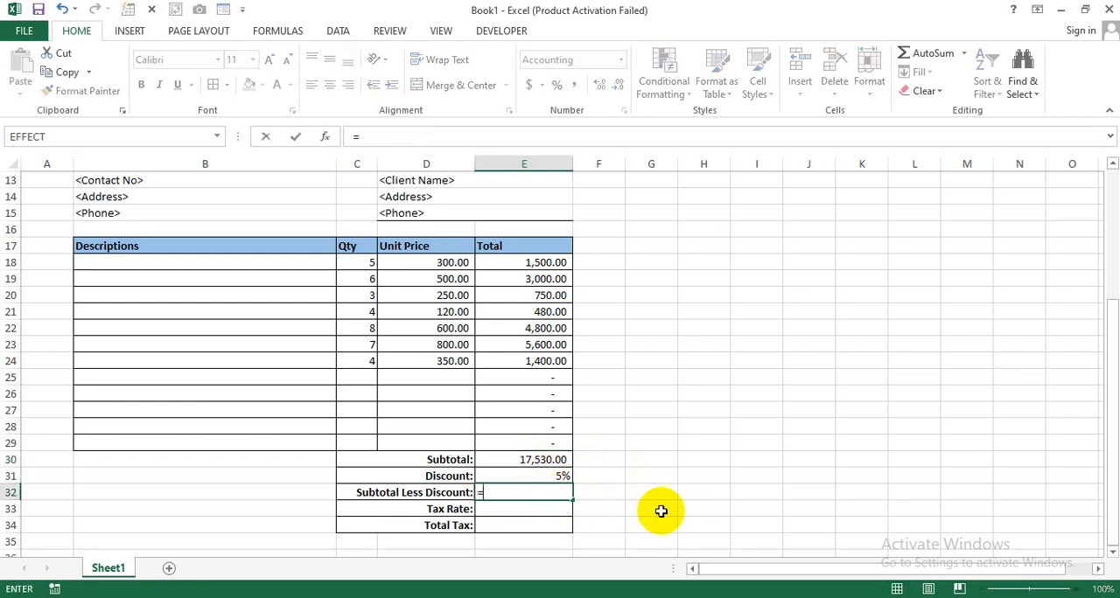
{"action": "left_click", "coordinate": [549, 458]}
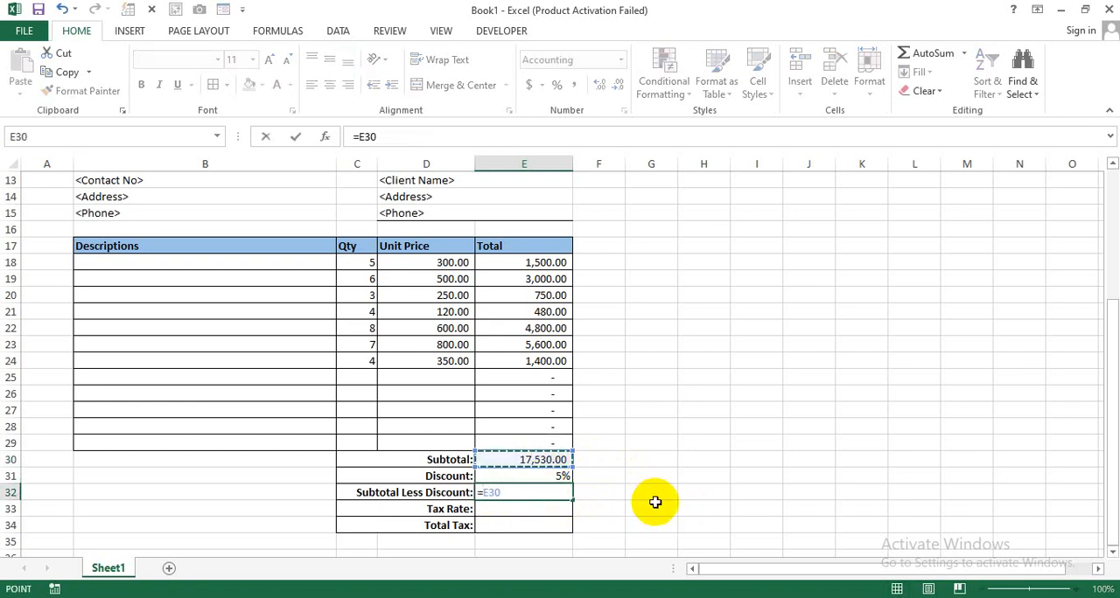
{"action": "type", "text": "*"}
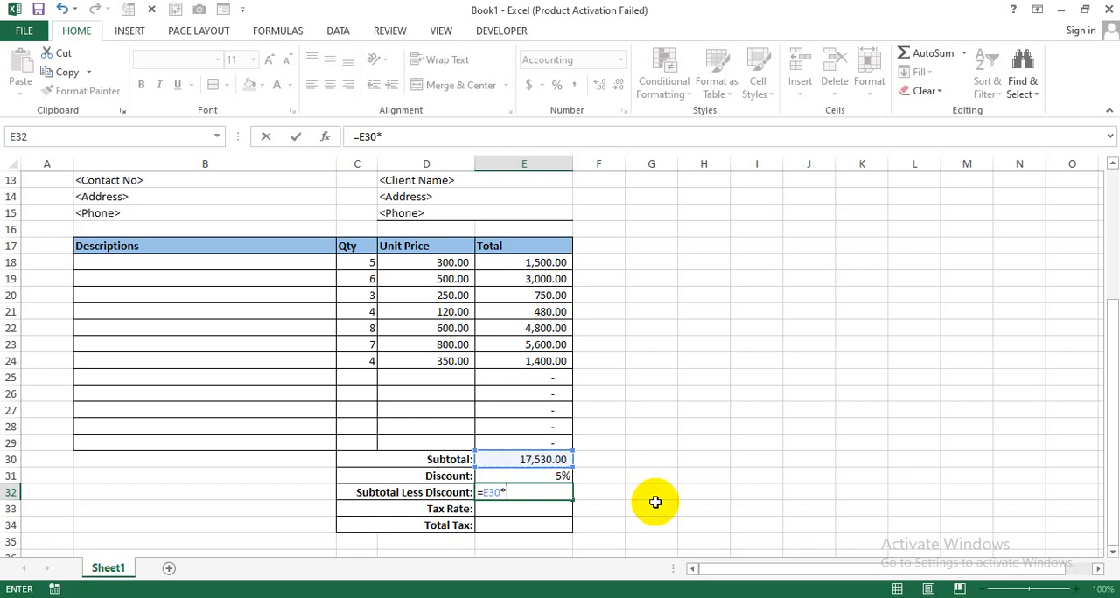
{"action": "left_click", "coordinate": [546, 477]}
{"action": "key", "text": "Return"}
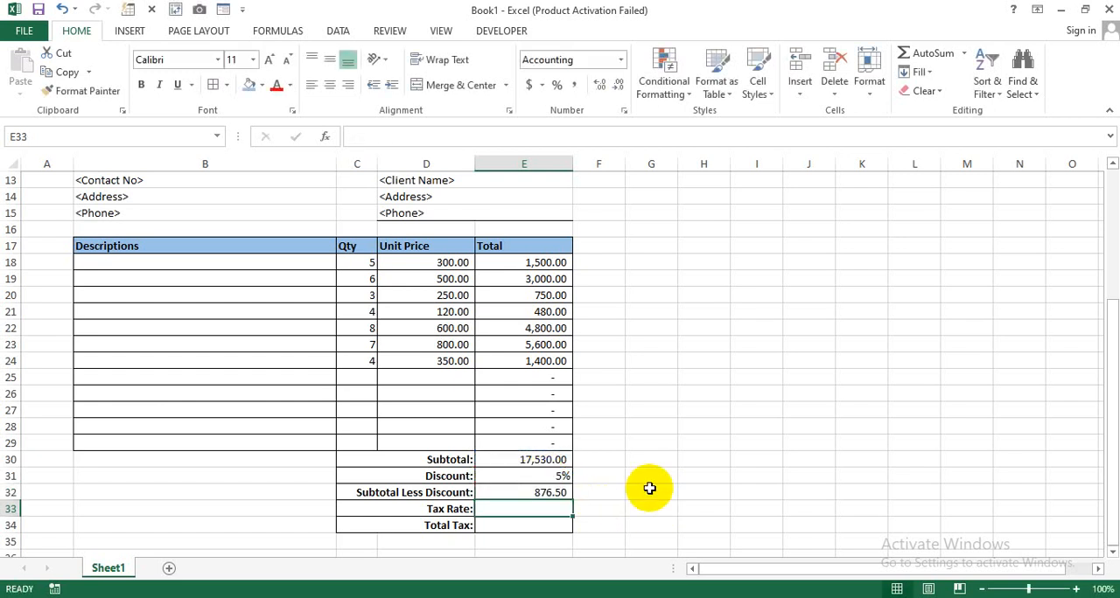
{"action": "left_click", "coordinate": [546, 492]}
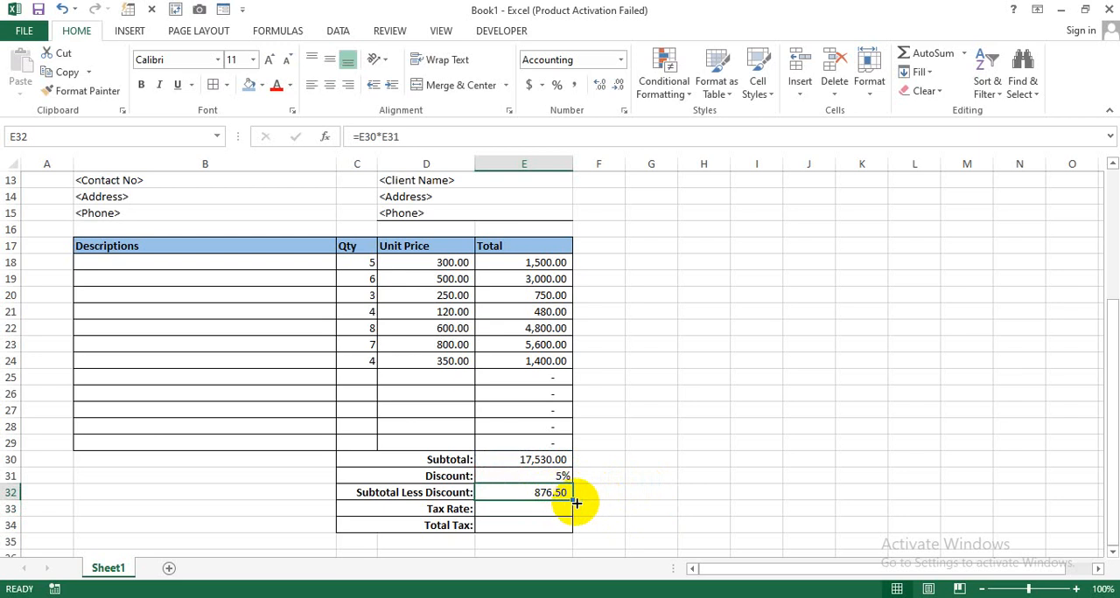
{"action": "left_click", "coordinate": [541, 459]}
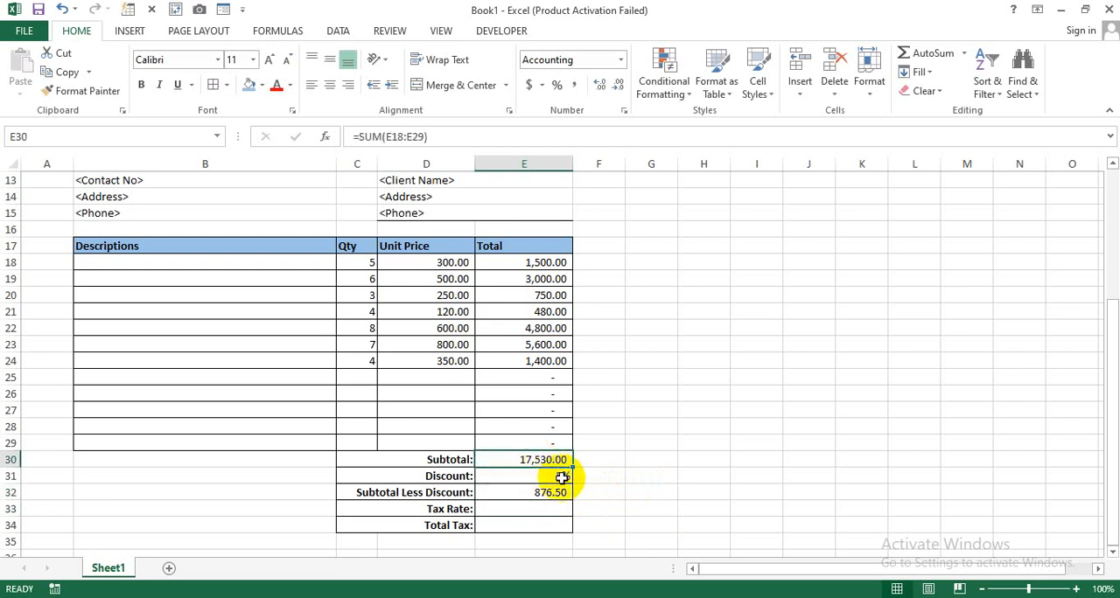
{"action": "left_click", "coordinate": [561, 477]}
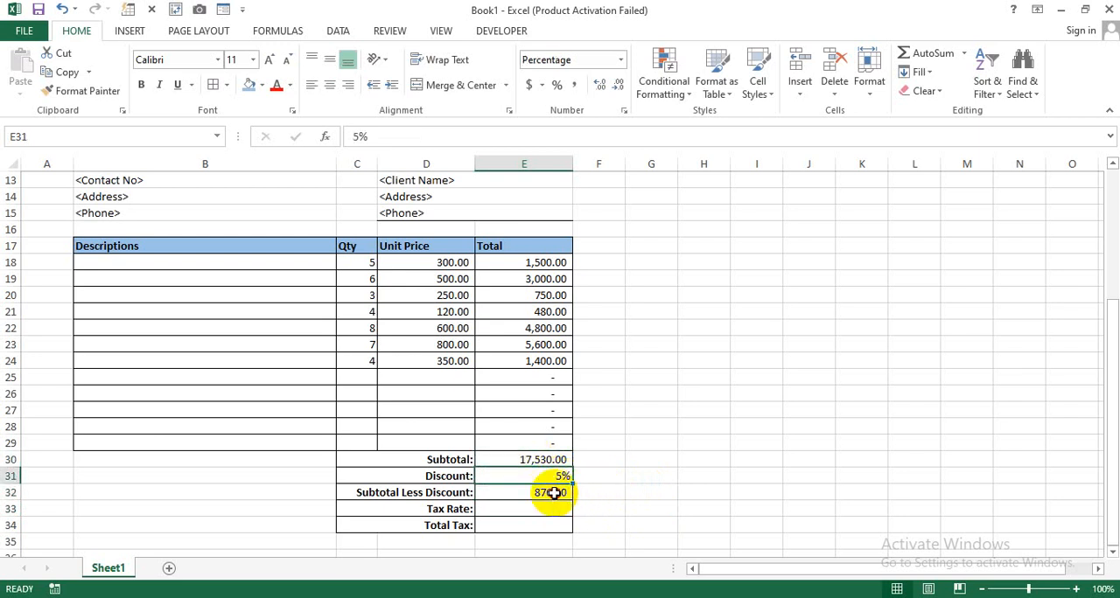
{"action": "left_click", "coordinate": [553, 493]}
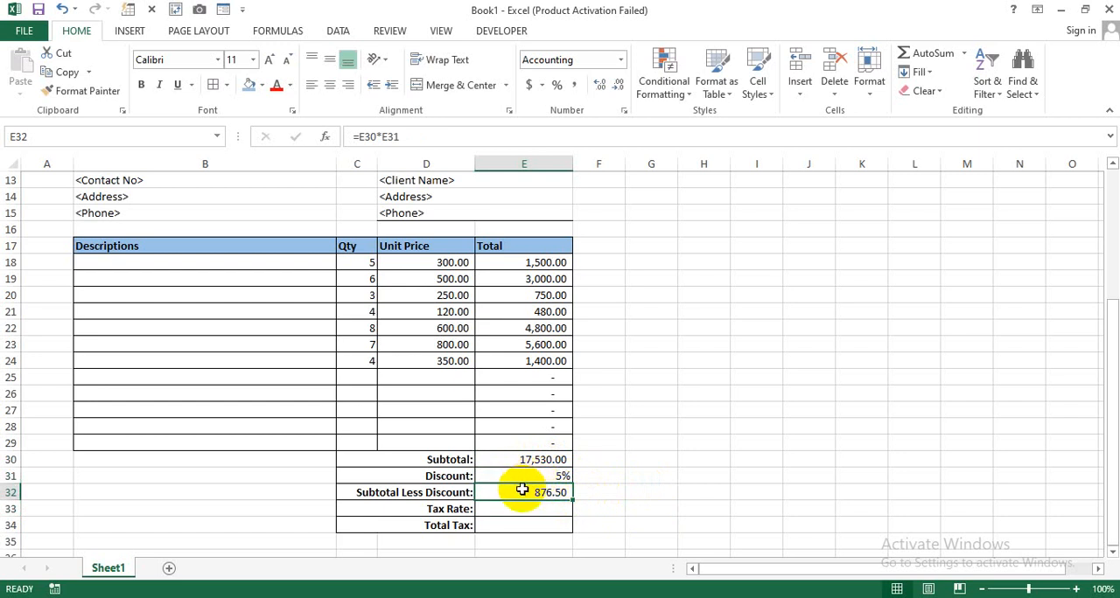
{"action": "left_click", "coordinate": [533, 459]}
- Change the Subtotal Less Discount formula in E32 to =E30-E30*E31
{"action": "left_click", "coordinate": [550, 493]}
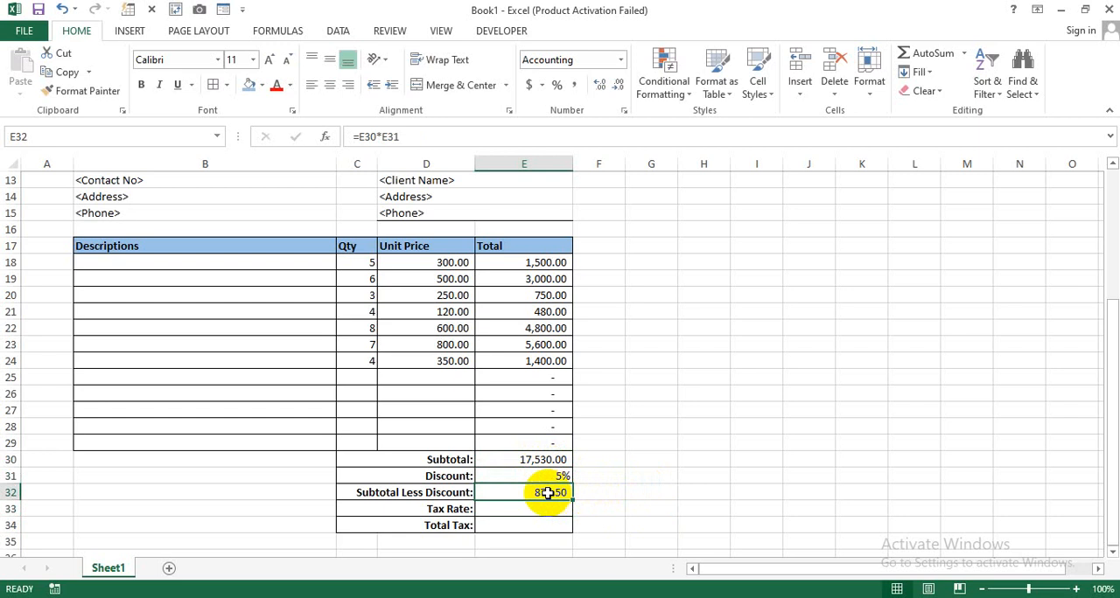
{"action": "double_click", "coordinate": [497, 495]}
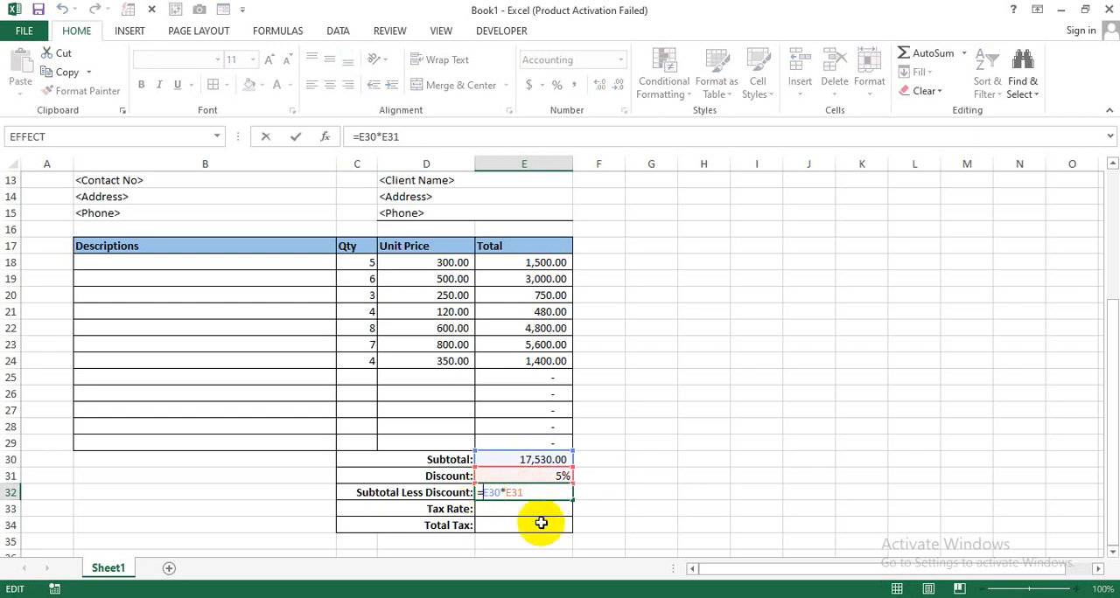
{"action": "left_click", "coordinate": [531, 459]}
{"action": "type", "text": "-"}
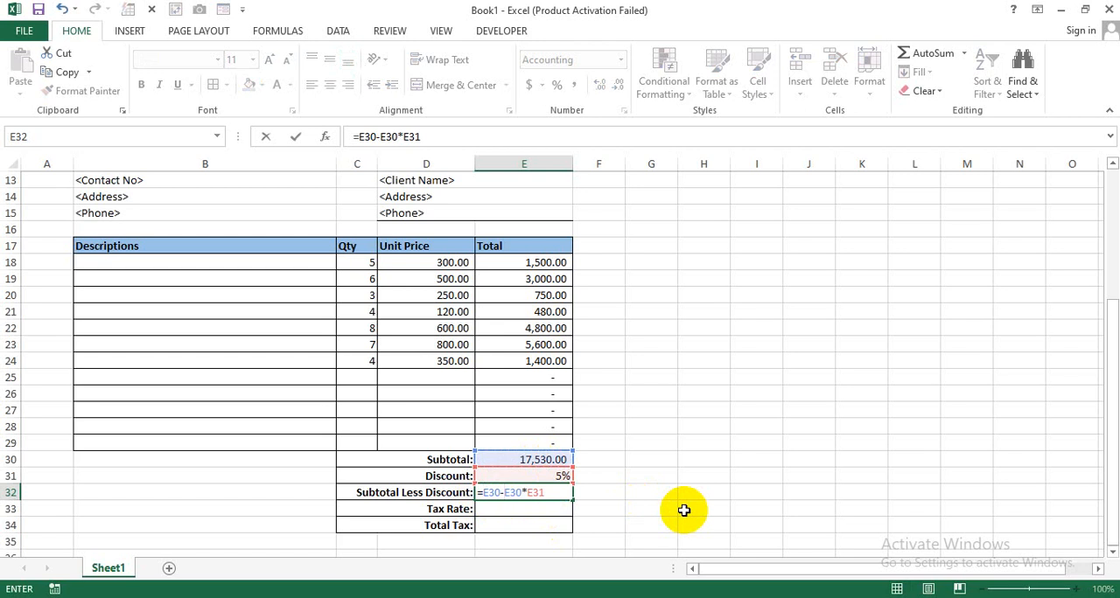
{"action": "key", "text": "Return"}
{"action": "left_click", "coordinate": [564, 494]}
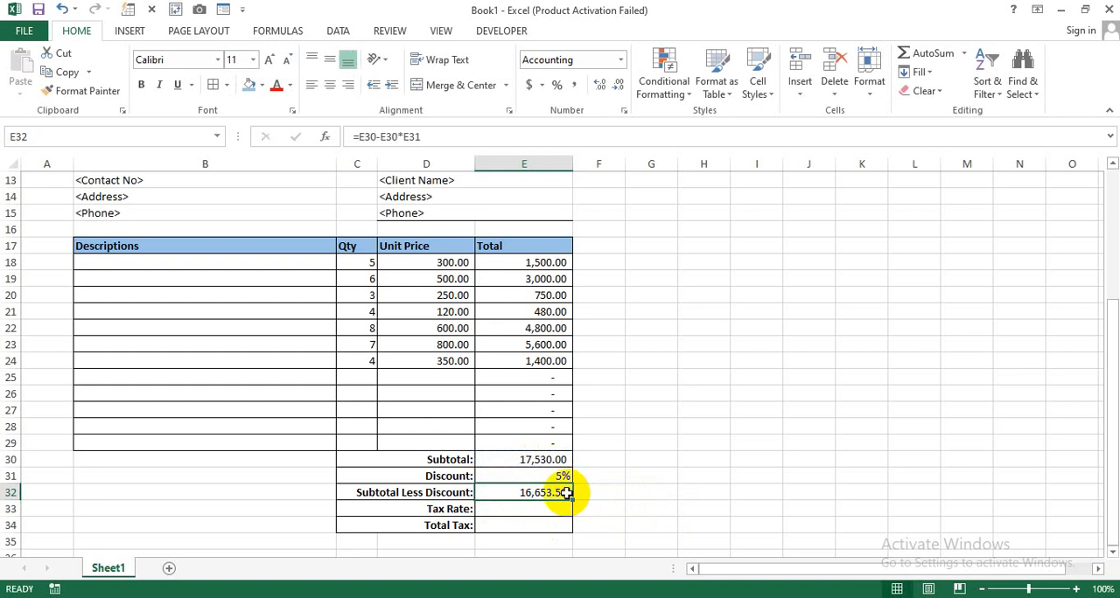
- Enter a tax rate of 6% in cell E33
{"action": "left_click", "coordinate": [556, 509]}
{"action": "left_click", "coordinate": [613, 508]}
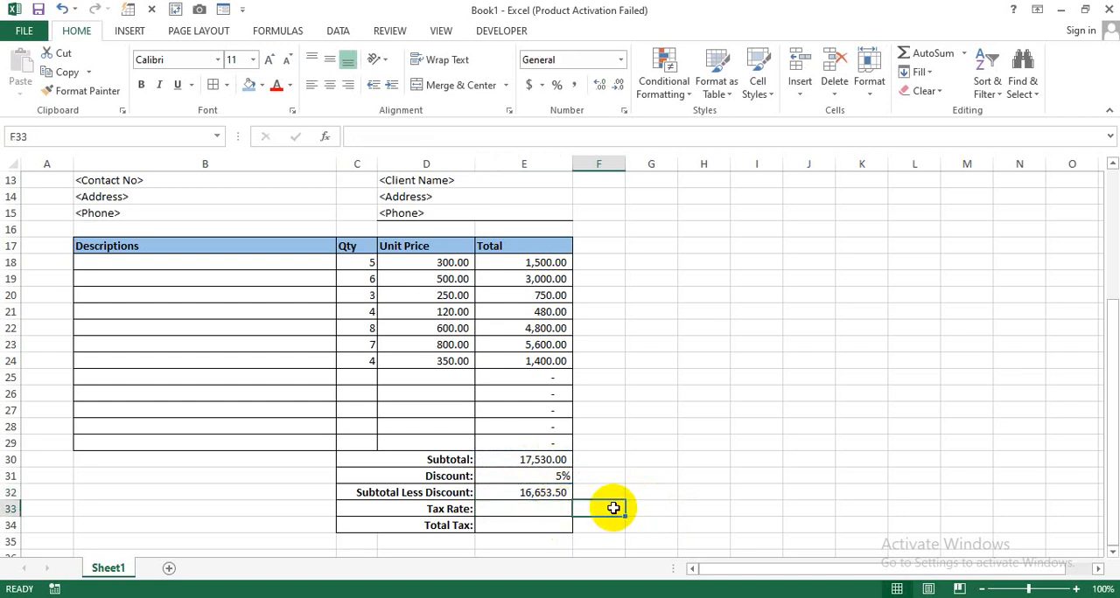
{"action": "left_click", "coordinate": [553, 506]}
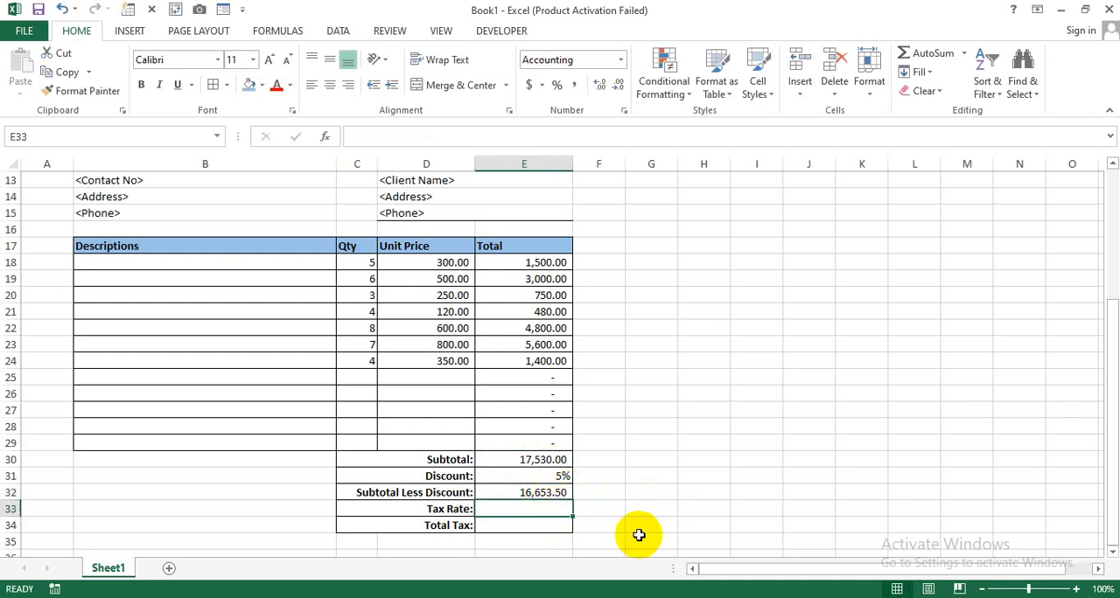
{"action": "type", "text": "6"}
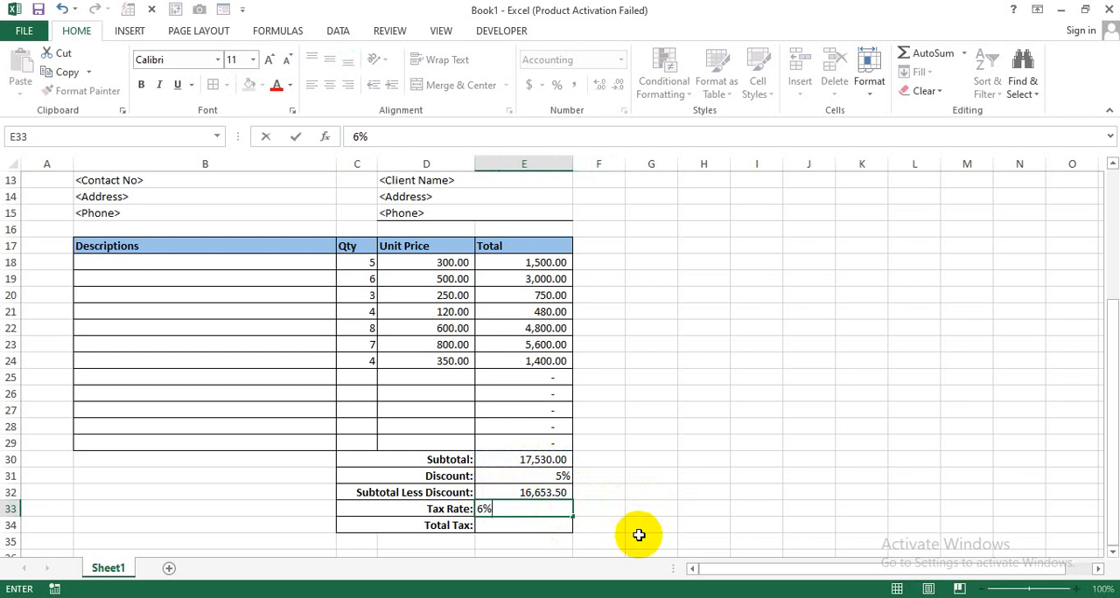
{"action": "key", "text": "Return"}
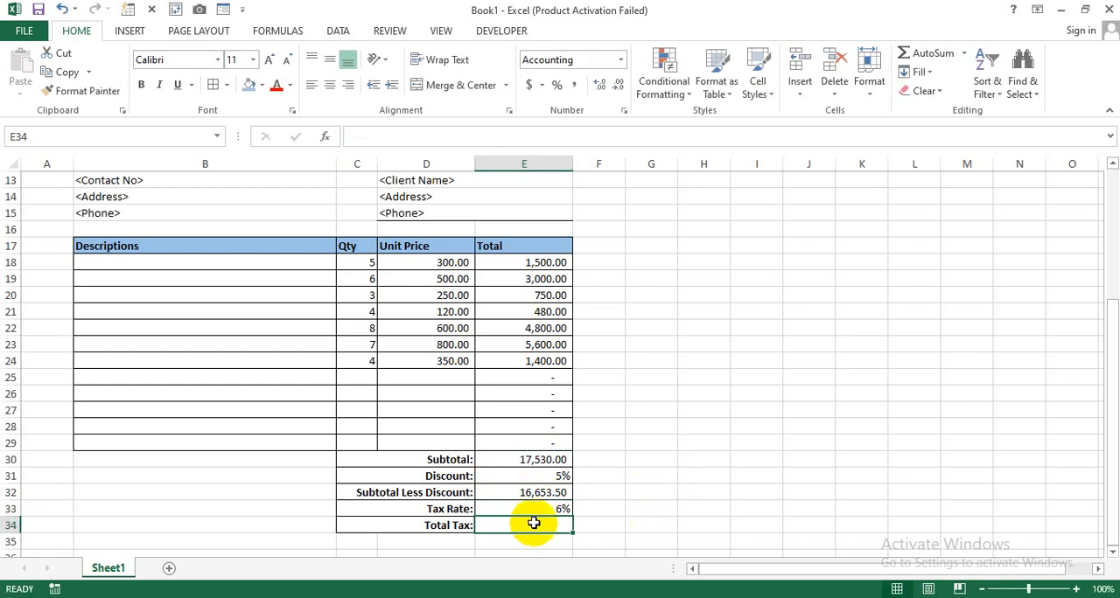
- Enter the formula =E32*E33 in the Total Tax cell E34
{"action": "type", "text": "="}
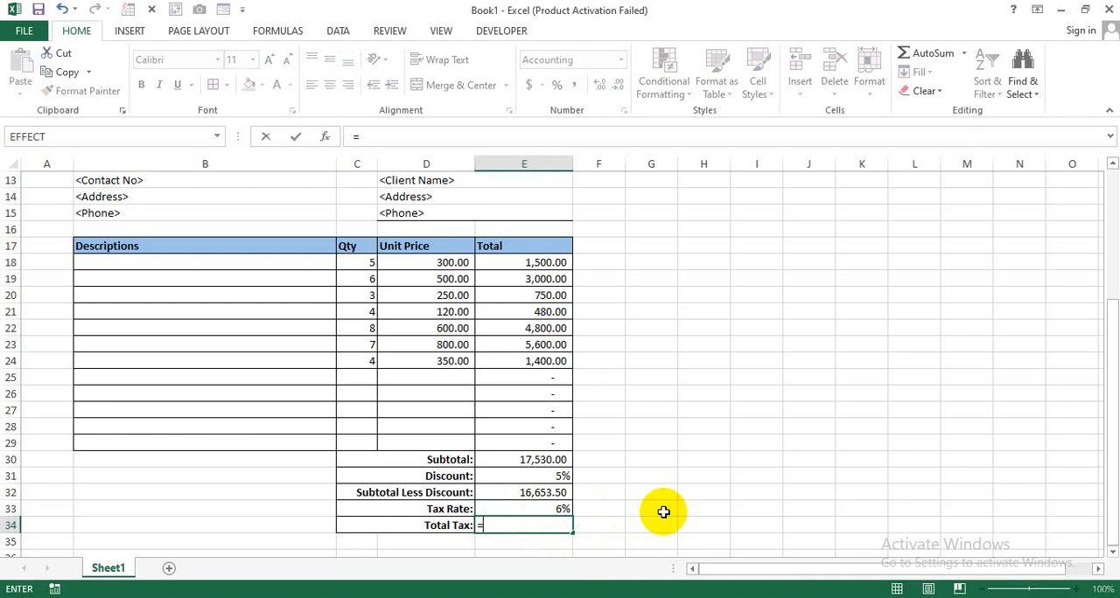
{"action": "left_click", "coordinate": [527, 495]}
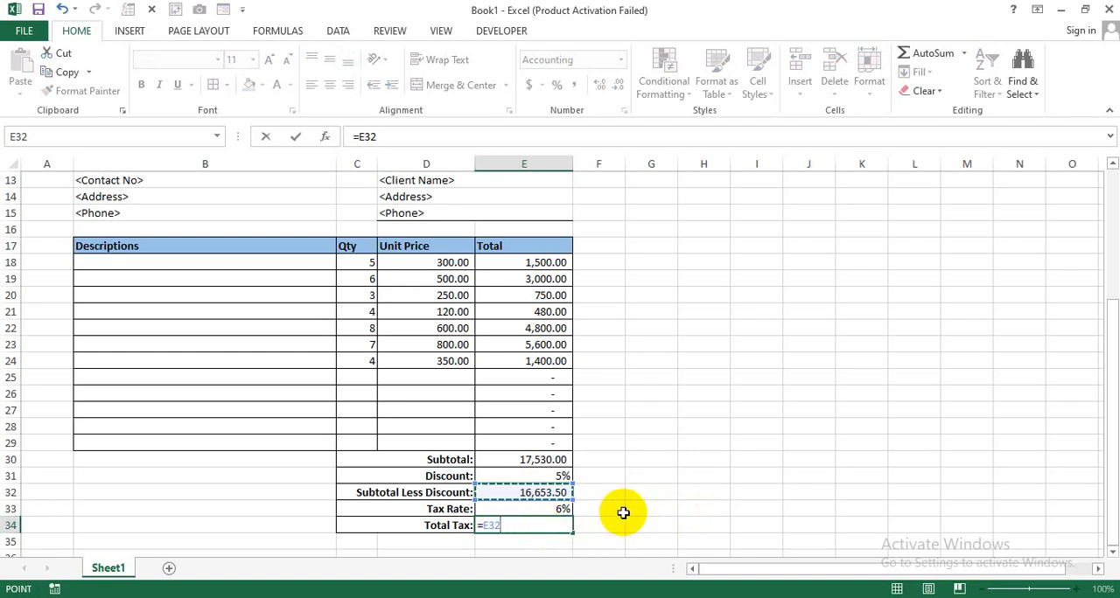
{"action": "left_click", "coordinate": [564, 511]}
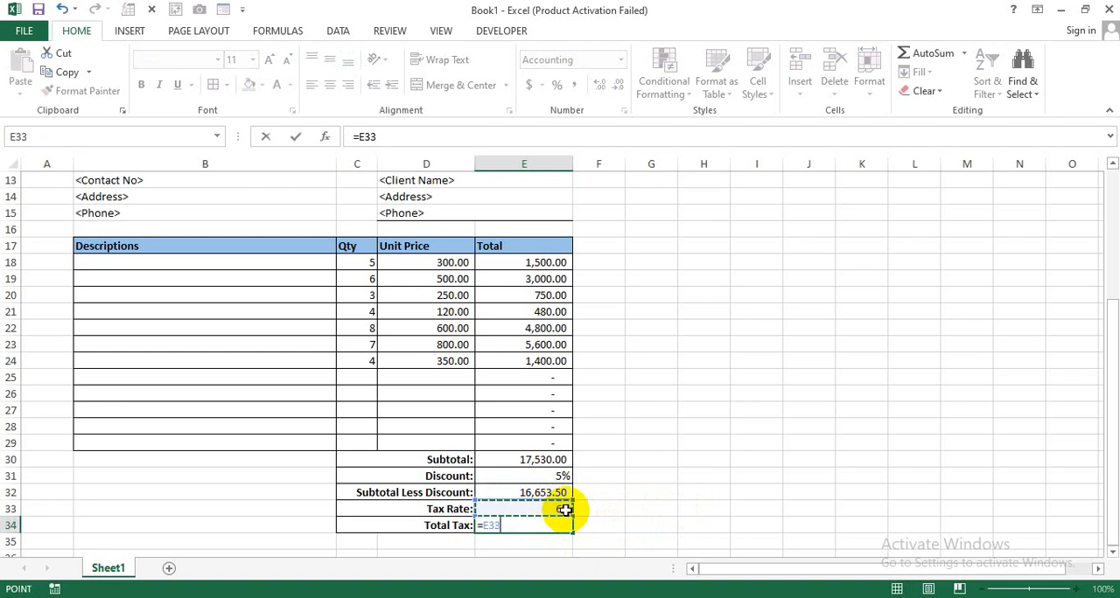
{"action": "left_click", "coordinate": [523, 493]}
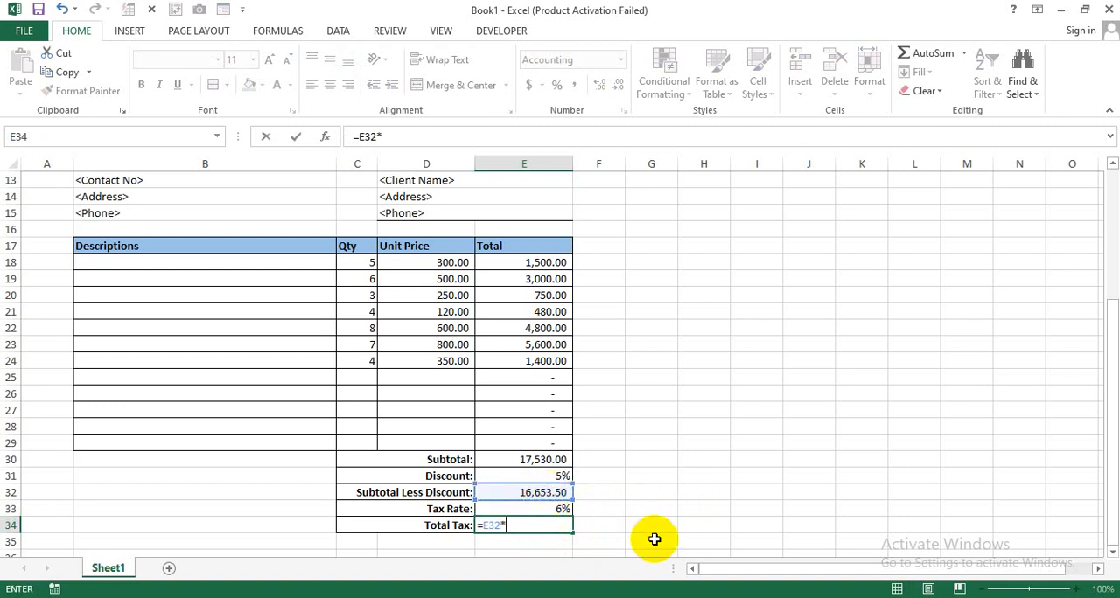
{"action": "type", "text": "*"}
{"action": "left_click", "coordinate": [561, 511]}
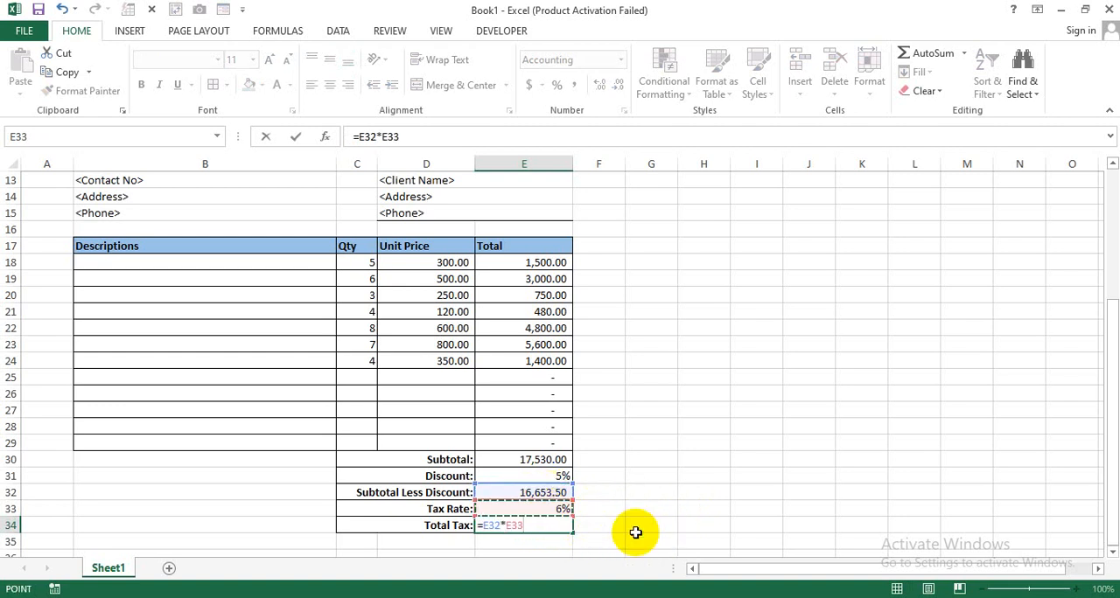
{"action": "key", "text": "Return"}
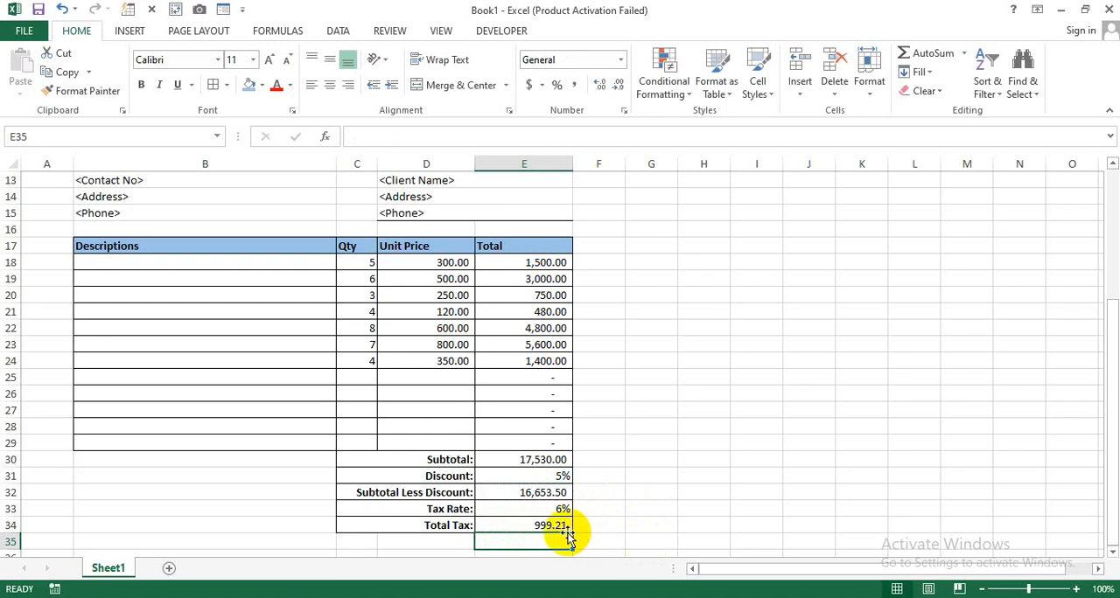
- Change the Total Tax formula in E34 to =E32+E32*E33
{"action": "left_click", "coordinate": [551, 525]}
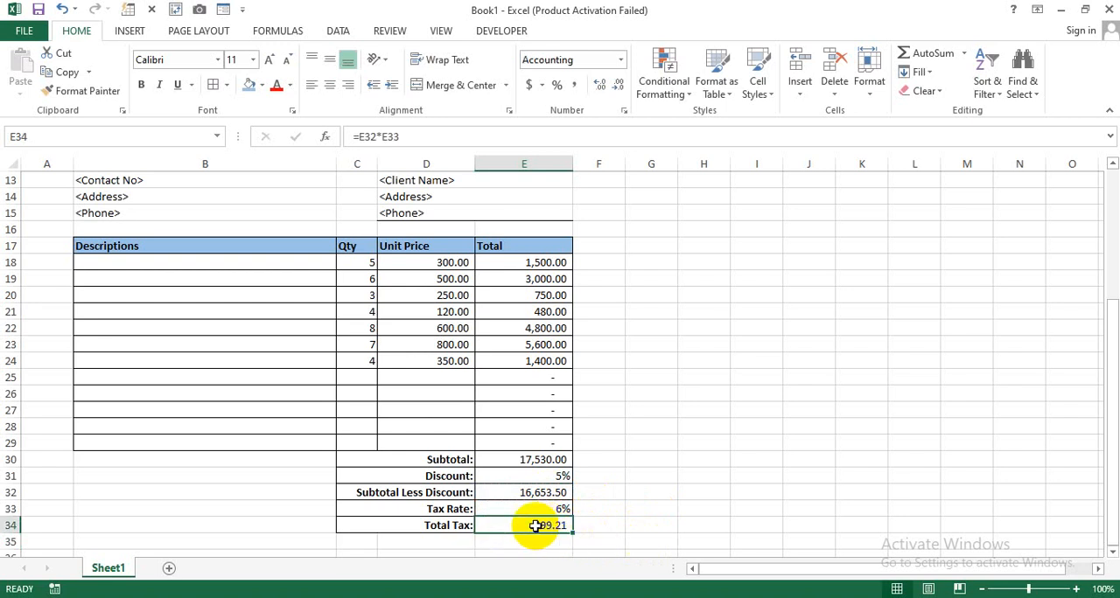
{"action": "double_click", "coordinate": [496, 525]}
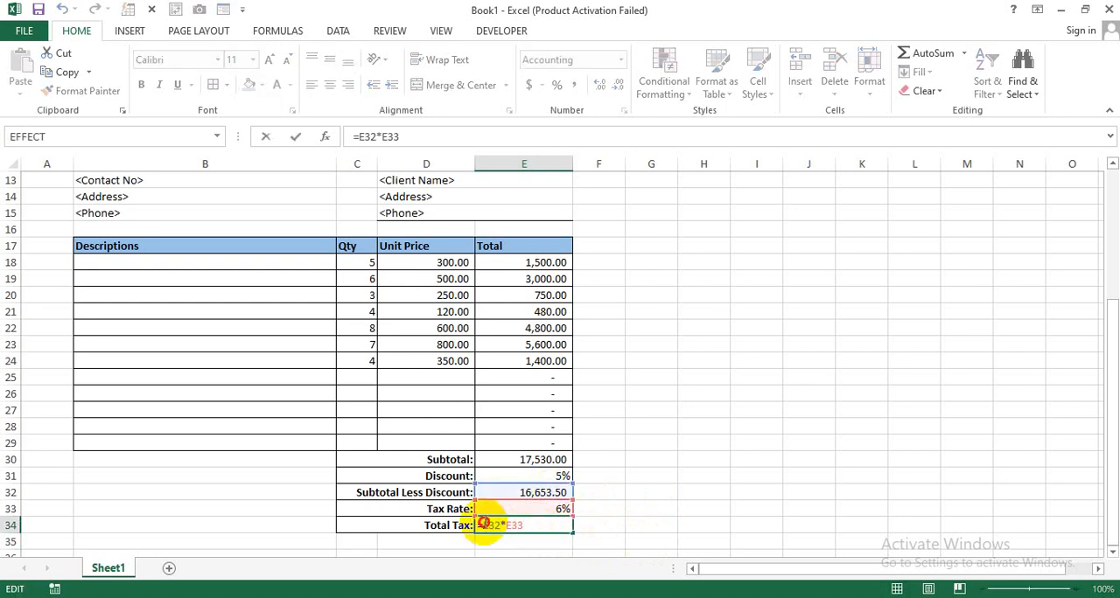
{"action": "left_click", "coordinate": [494, 492]}
{"action": "type", "text": "+"}
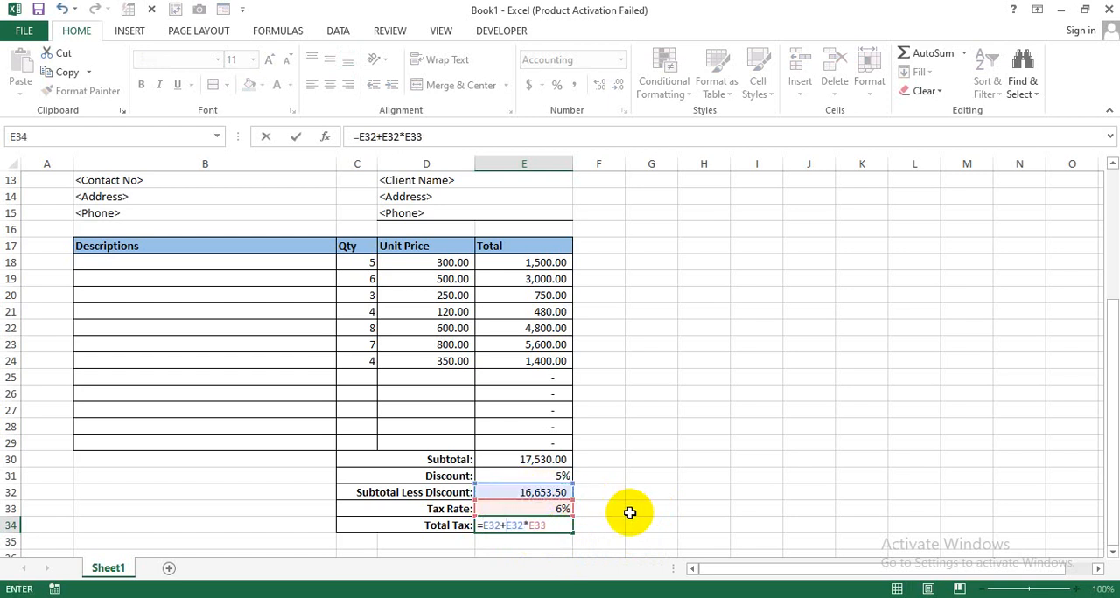
{"action": "key", "text": "Return"}
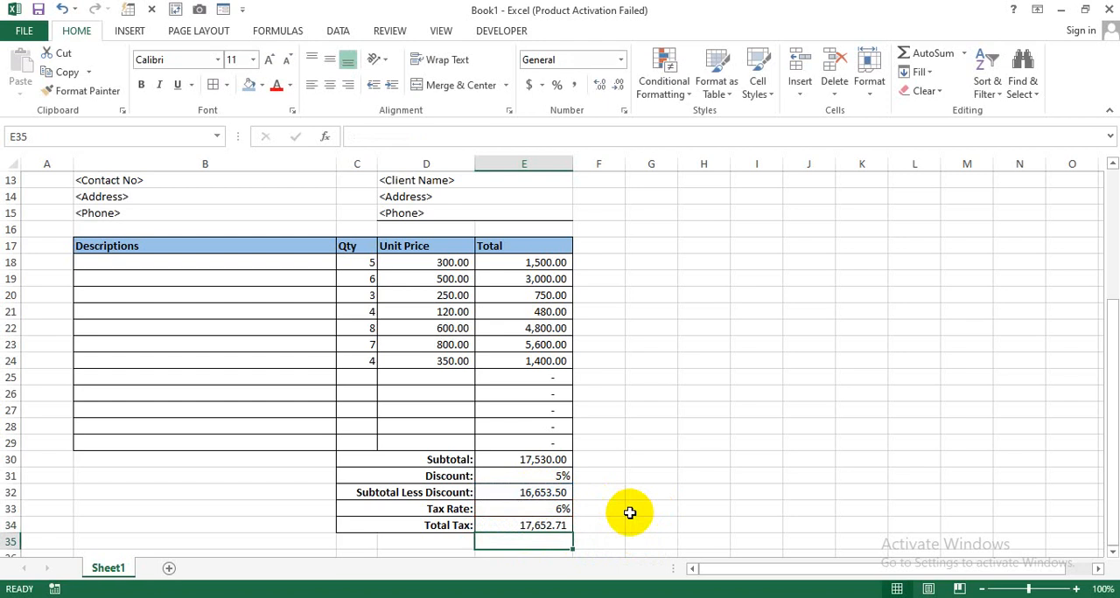
{"action": "left_click", "coordinate": [564, 517]}
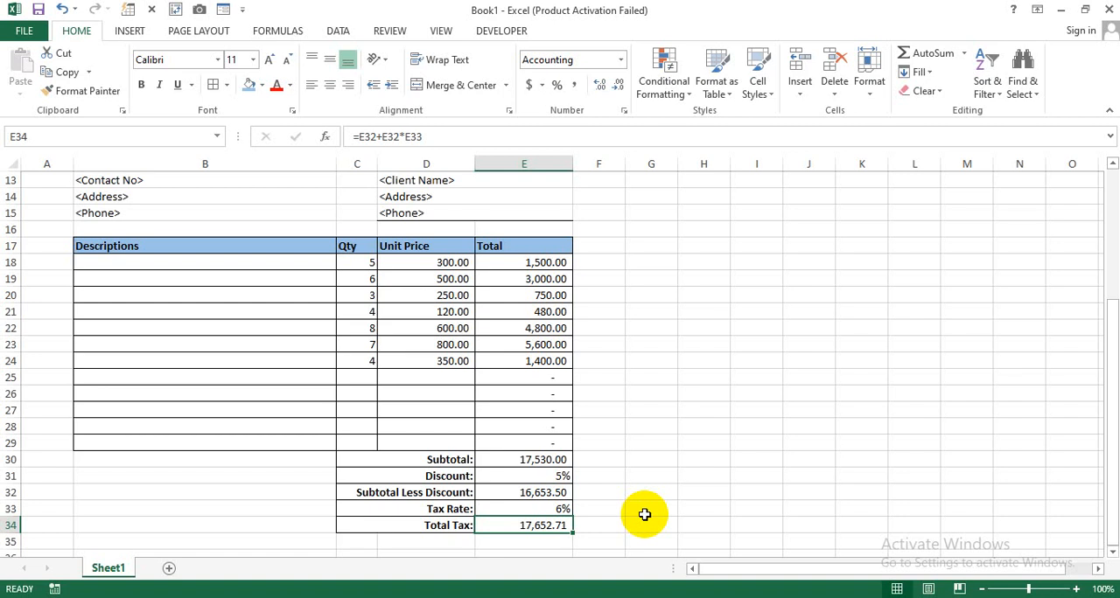
- Hide the worksheet gridlines
{"action": "scroll", "coordinate": [644, 514], "scroll_direction": "up", "scroll_amount": 4}
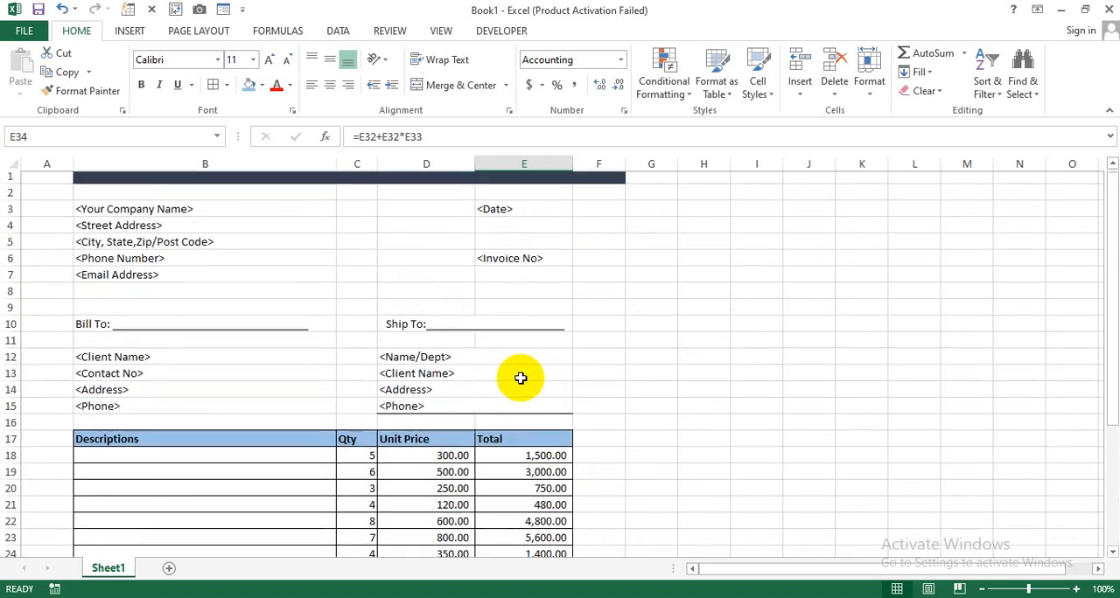
{"action": "left_click", "coordinate": [262, 246]}
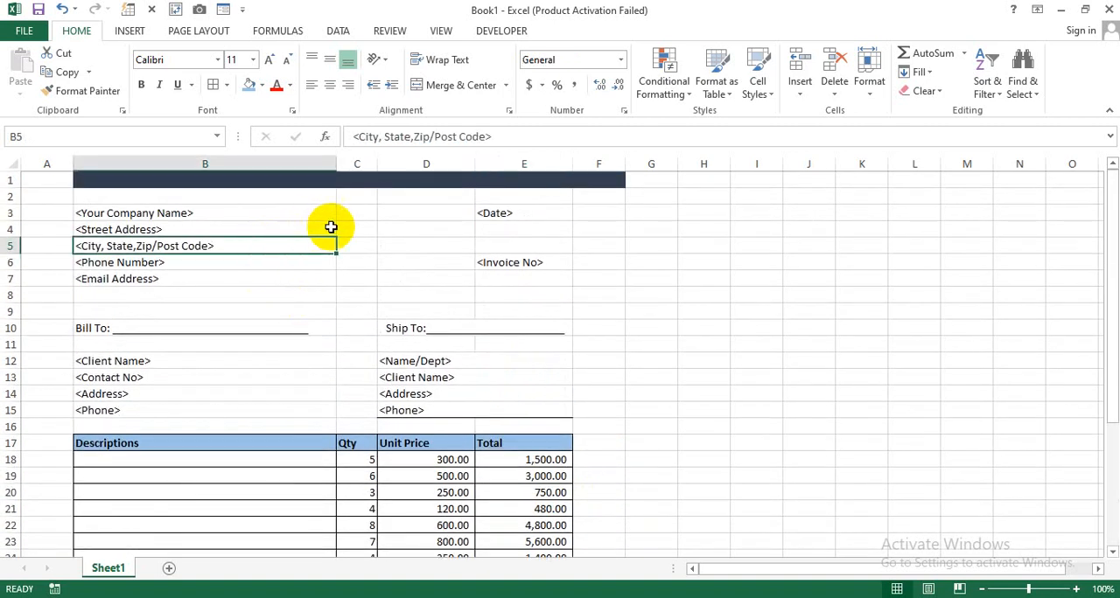
{"action": "left_click", "coordinate": [412, 244]}
{"action": "left_click", "coordinate": [634, 294]}
{"action": "left_click", "coordinate": [596, 262]}
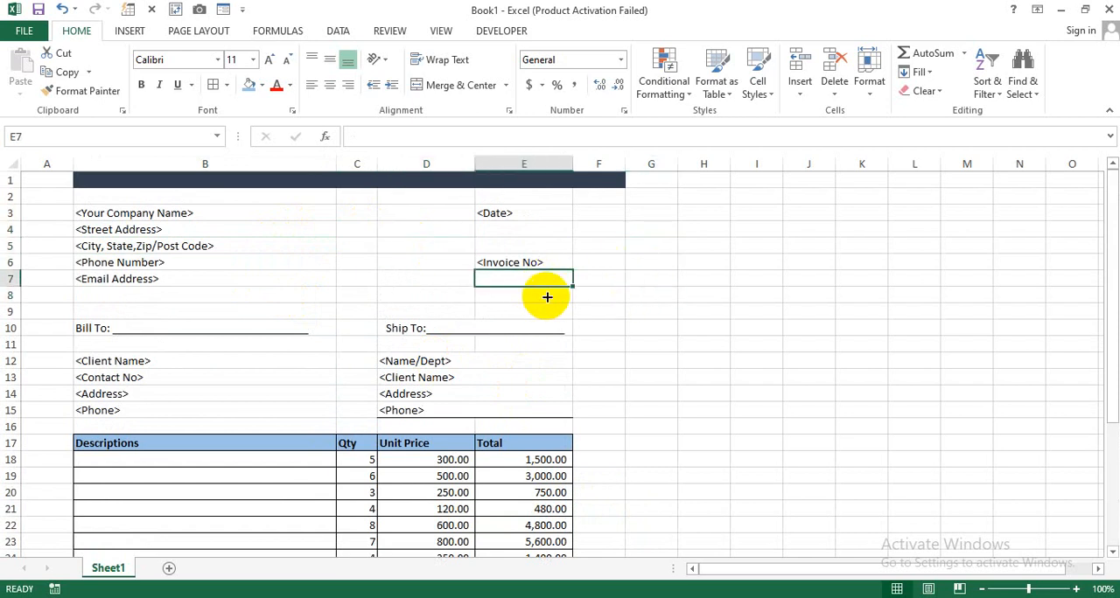
{"action": "left_click", "coordinate": [440, 32]}
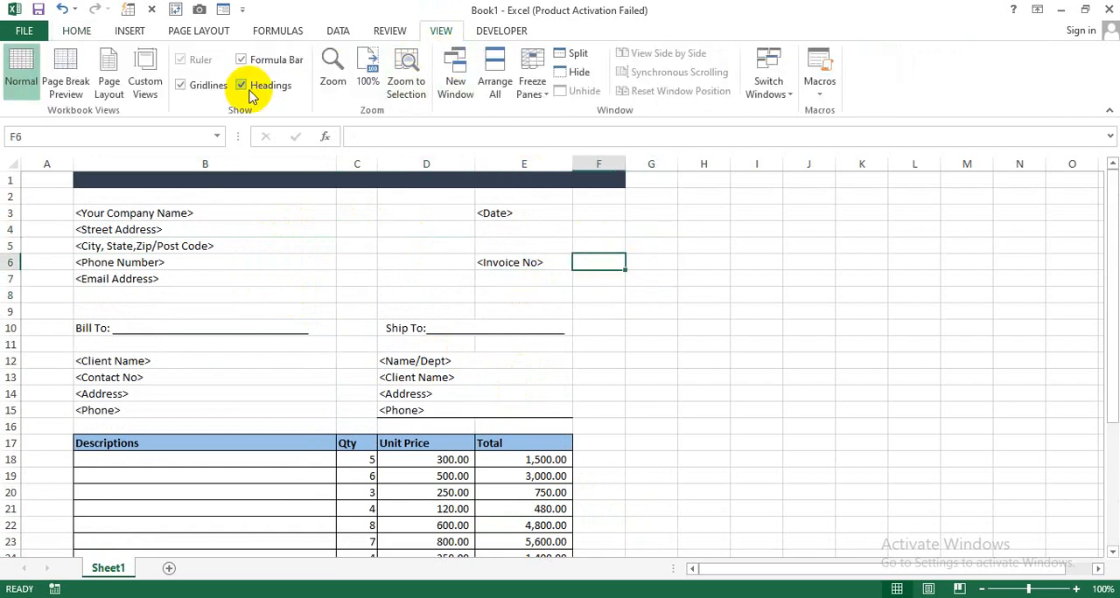
{"action": "left_click", "coordinate": [180, 86]}
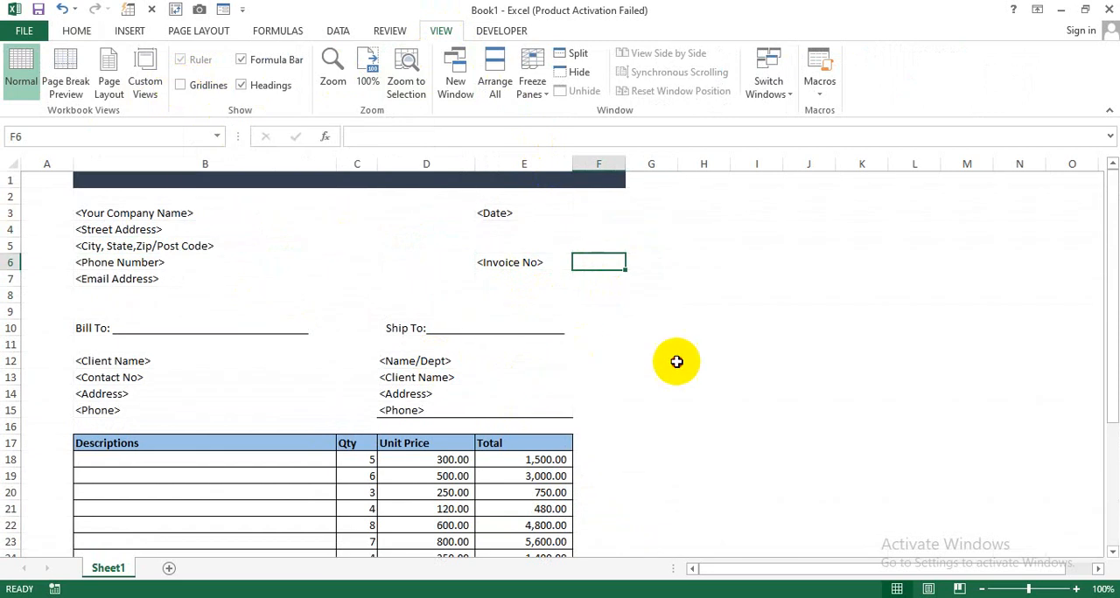
- Fill cells B38:F38 below the invoice with the same dark blue-gray colour as the header bar in row 1
{"action": "left_click_drag", "start_coordinate": [675, 362], "coordinate": [666, 371]}
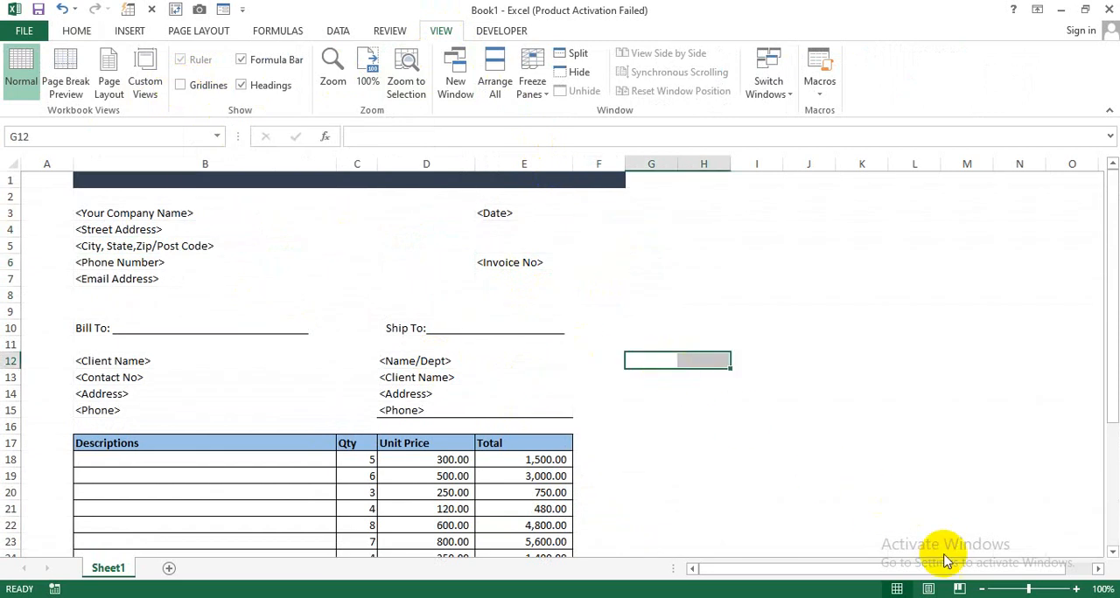
{"action": "left_click", "coordinate": [982, 588]}
{"action": "left_click", "coordinate": [983, 588]}
{"action": "left_click", "coordinate": [982, 588]}
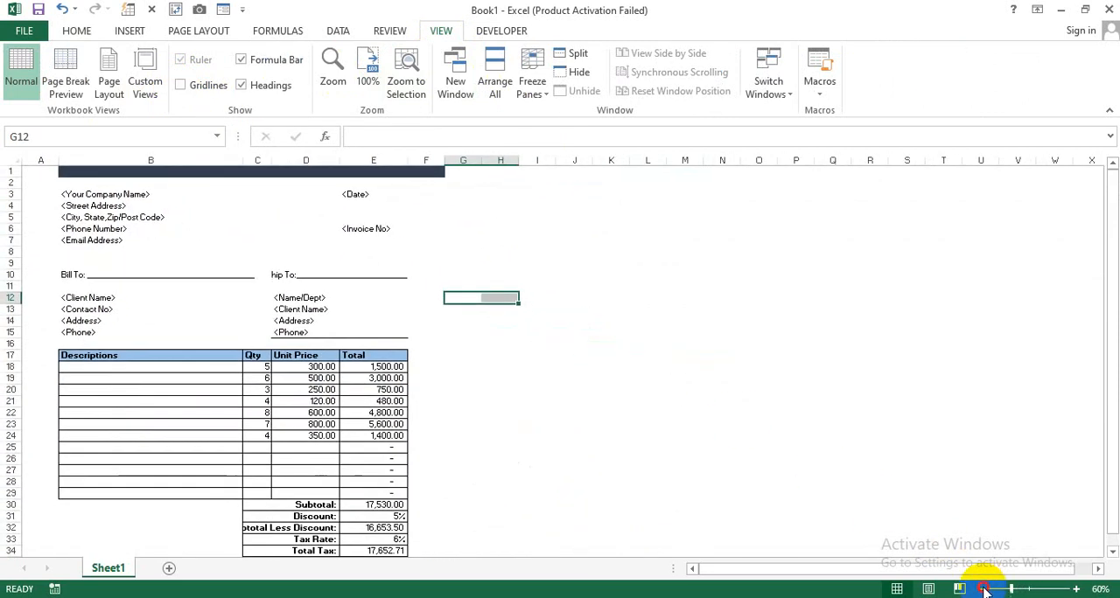
{"action": "left_click", "coordinate": [982, 588]}
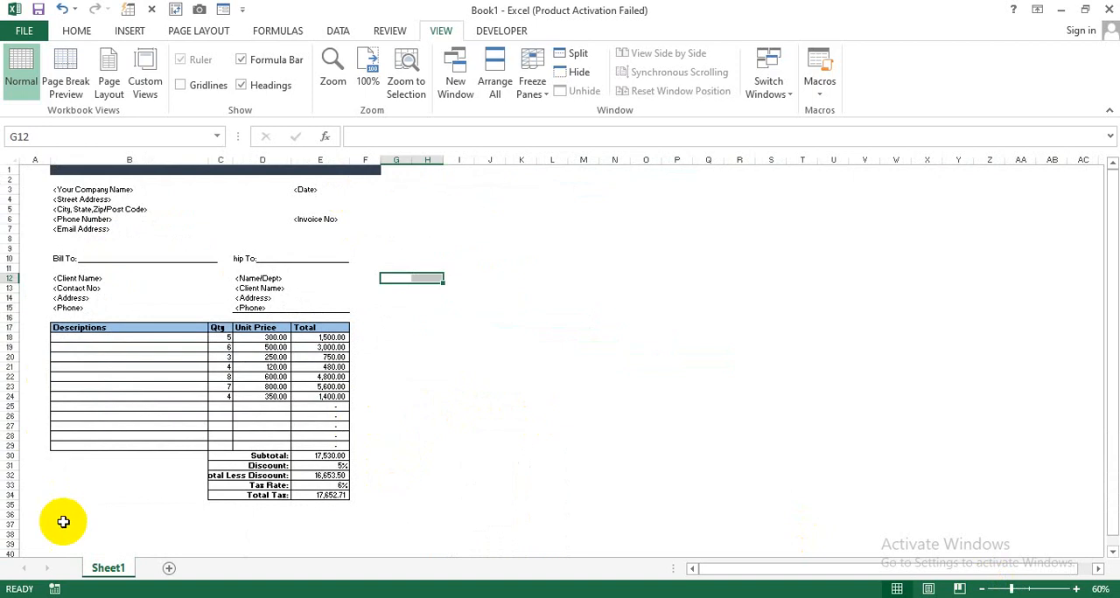
{"action": "left_click_drag", "start_coordinate": [53, 508], "coordinate": [223, 514]}
{"action": "left_click_drag", "start_coordinate": [62, 531], "coordinate": [309, 539]}
{"action": "left_click_drag", "start_coordinate": [346, 535], "coordinate": [362, 534]}
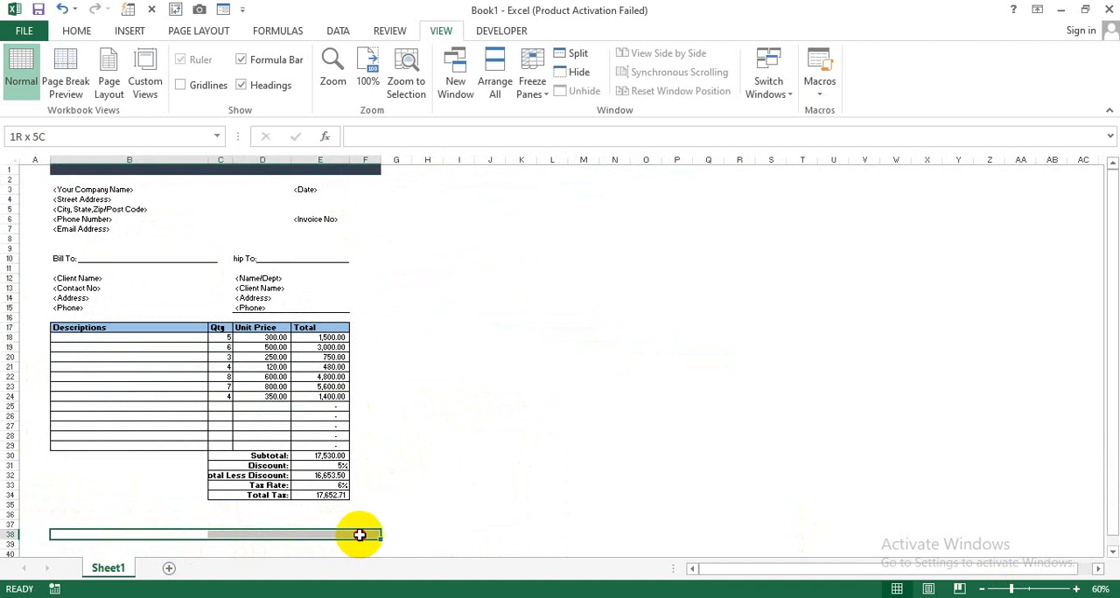
{"action": "left_click", "coordinate": [79, 31]}
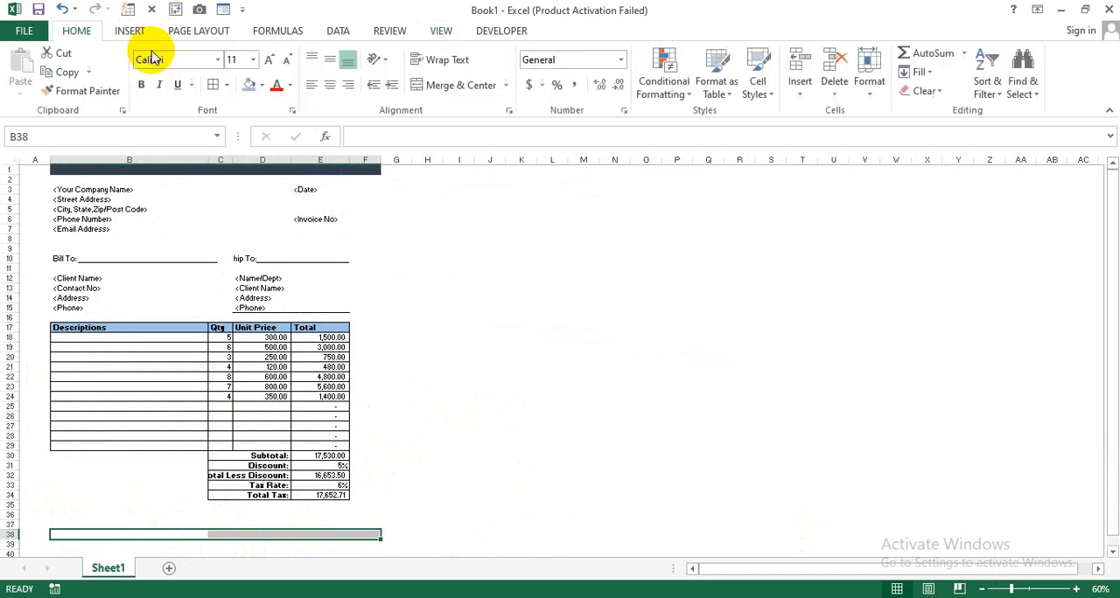
{"action": "left_click", "coordinate": [261, 85]}
{"action": "left_click", "coordinate": [288, 173]}
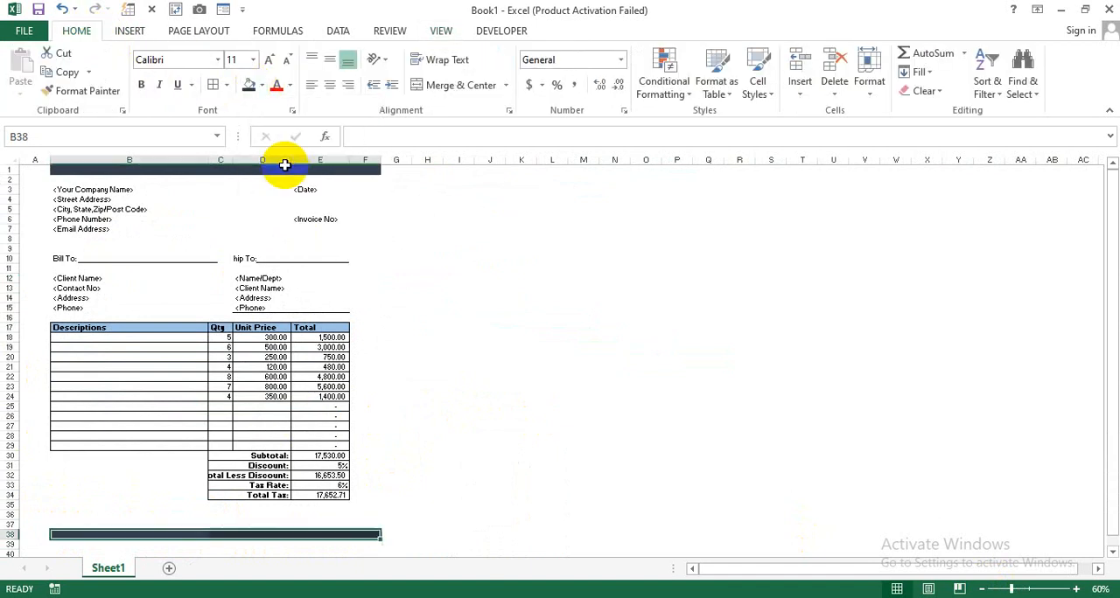
{"action": "left_click", "coordinate": [261, 85]}
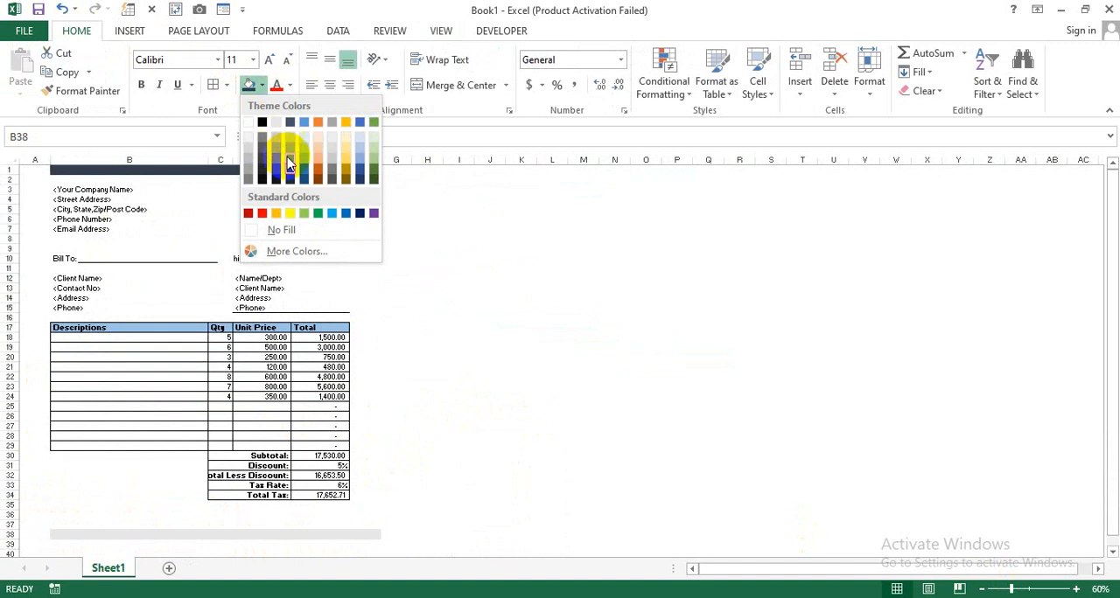
{"action": "left_click", "coordinate": [290, 175]}
{"action": "left_click", "coordinate": [488, 427]}
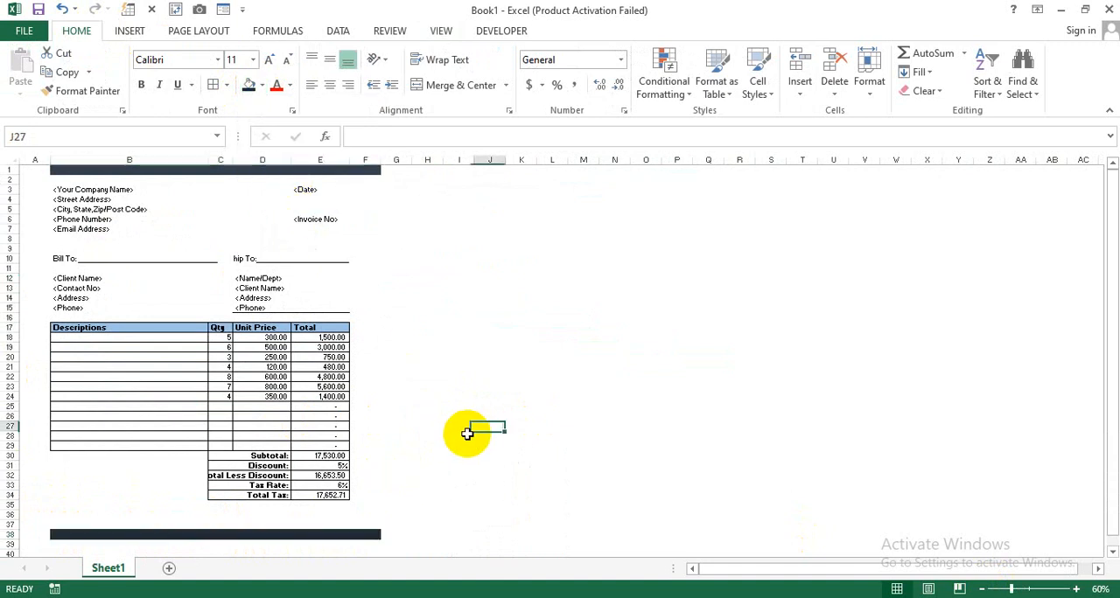
{"action": "scroll", "coordinate": [337, 438], "scroll_direction": "up", "scroll_amount": 2}
{"action": "scroll", "coordinate": [337, 437], "scroll_direction": "up", "scroll_amount": 2}
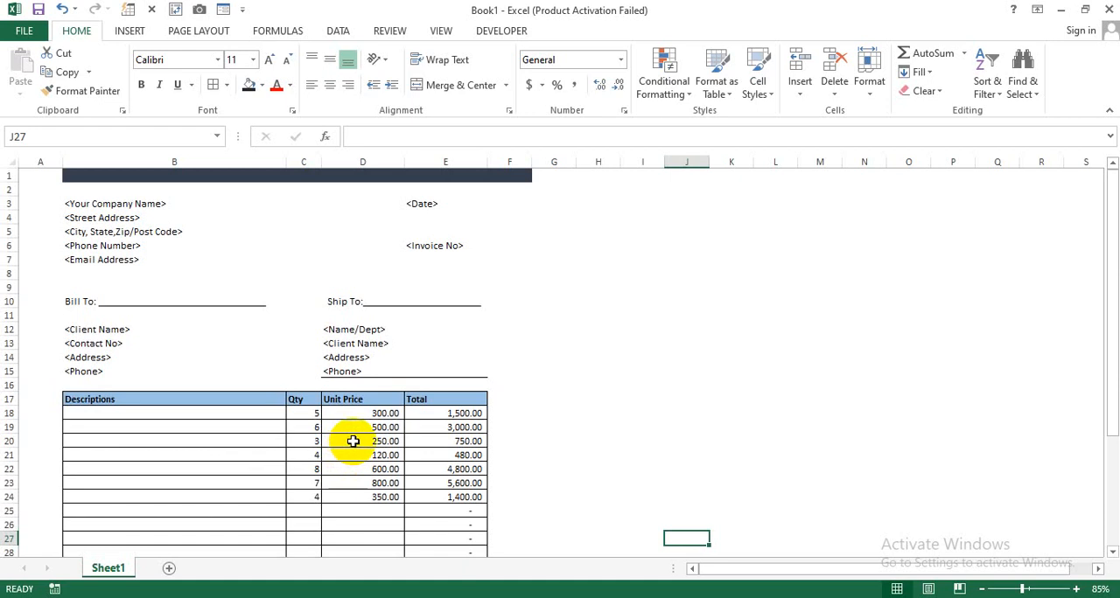
{"action": "left_click", "coordinate": [560, 439]}
{"action": "scroll", "coordinate": [561, 437], "scroll_direction": "down", "scroll_amount": 1}
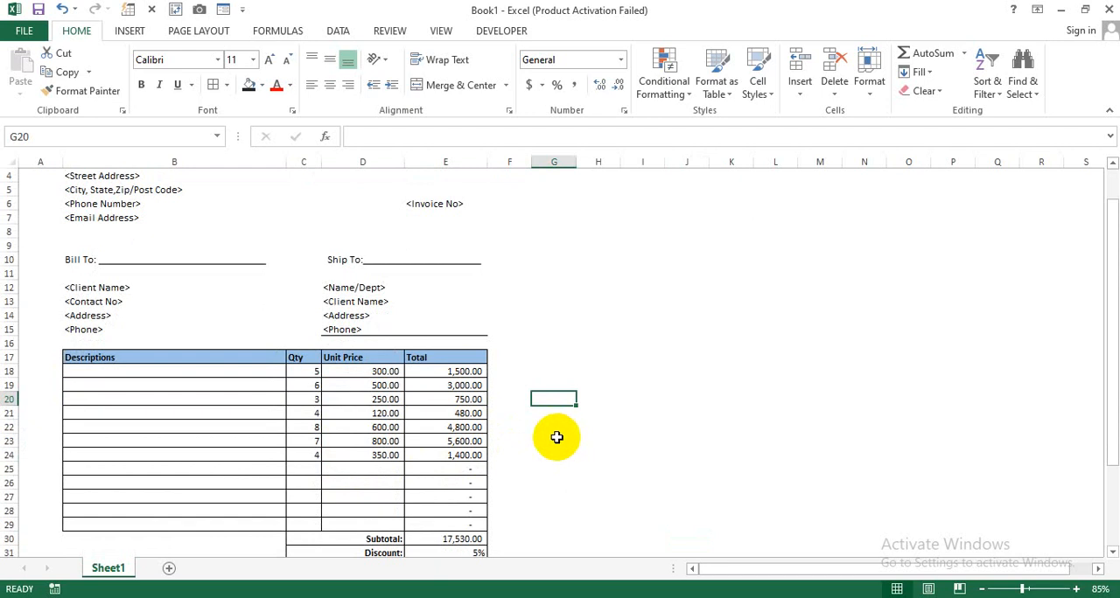
{"action": "key", "text": "alt"}
{"action": "key", "text": "alt"}
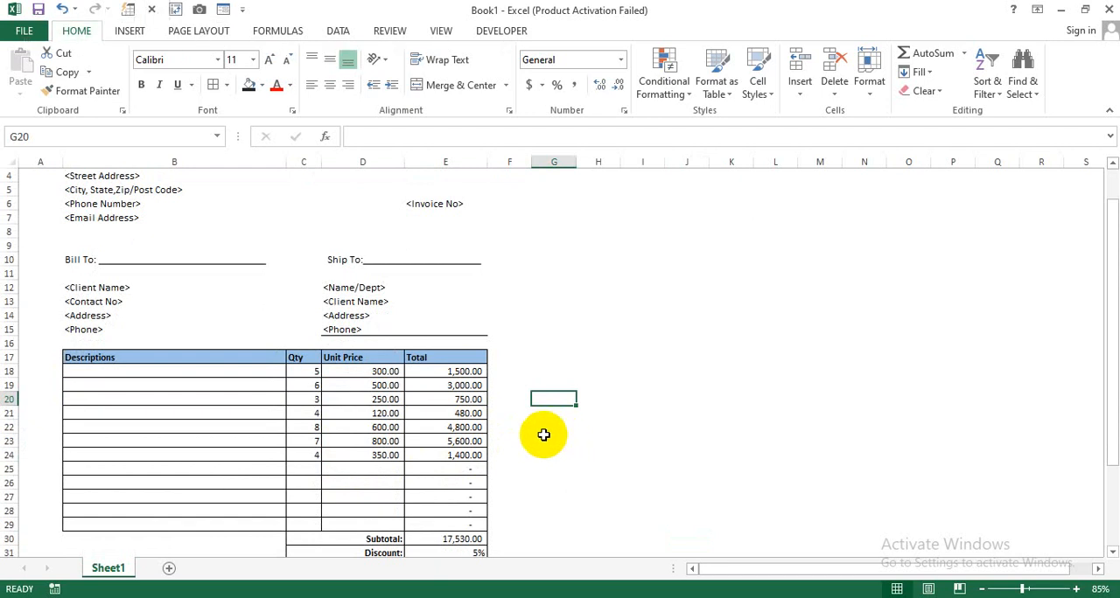